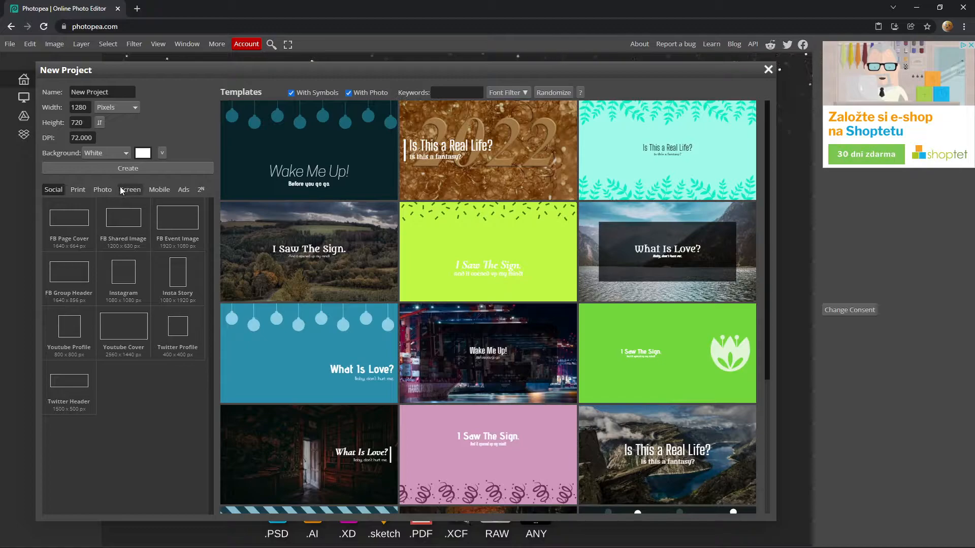
Step: Create a blank project from the Full HD screen preset, 1920 × 1080 px, with a white background
left_click(124, 193)
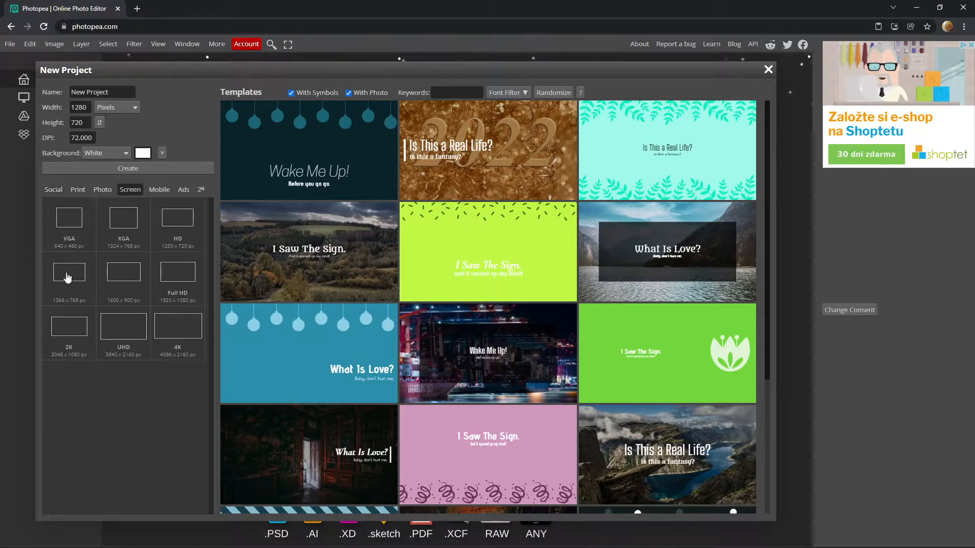
left_click(169, 279)
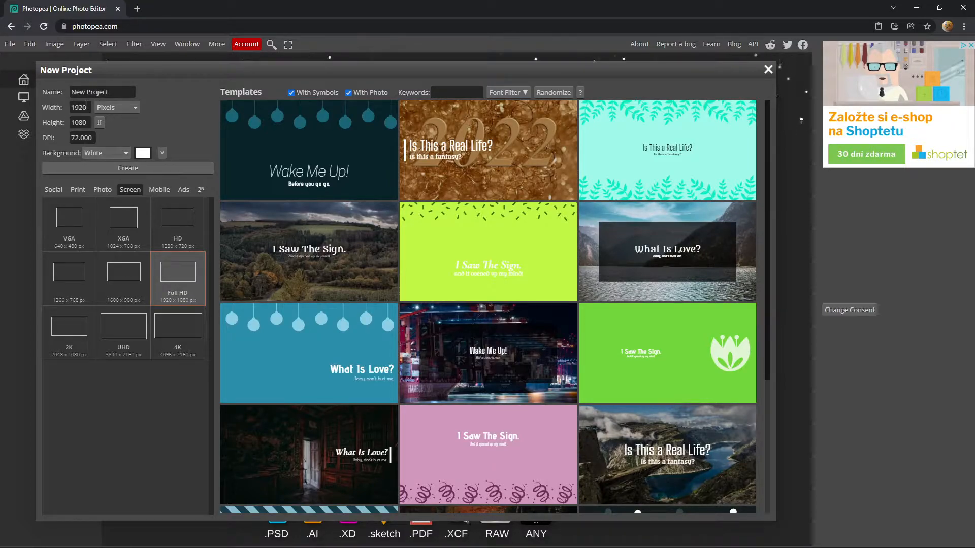
left_click(154, 169)
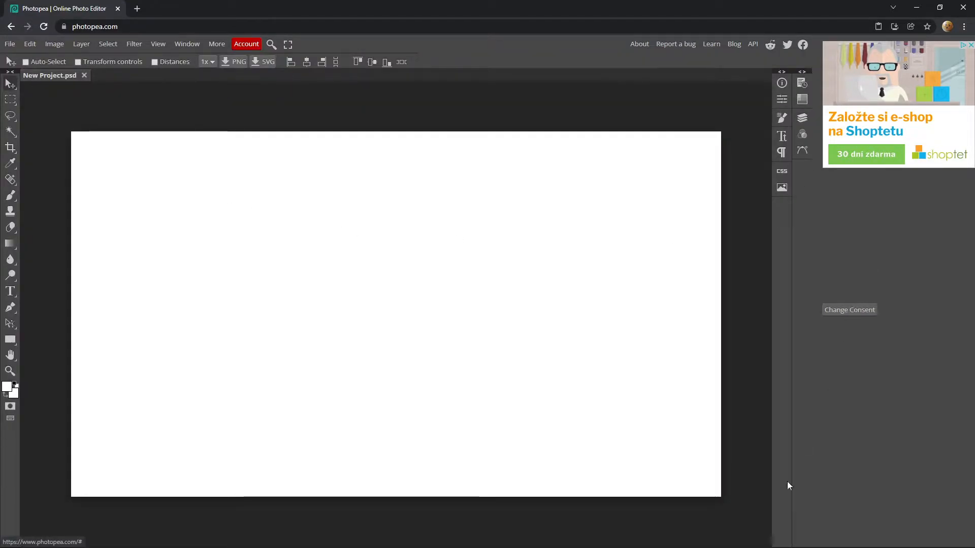
Step: Check the Window Capture and Game Capture sources in OBS and return to the Photopea browser window
mouse_move(658, 537)
left_click(532, 536)
left_click(348, 385)
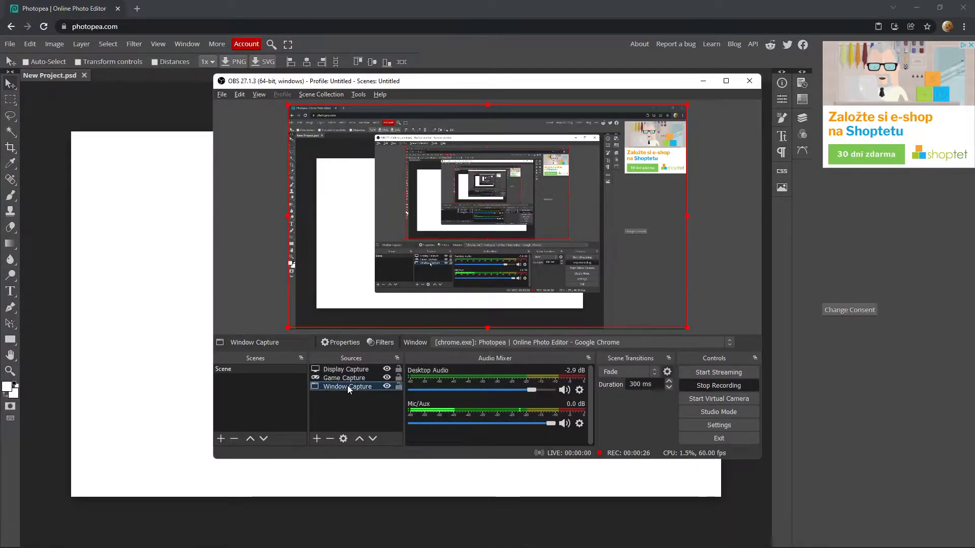
left_click(343, 380)
left_click(347, 386)
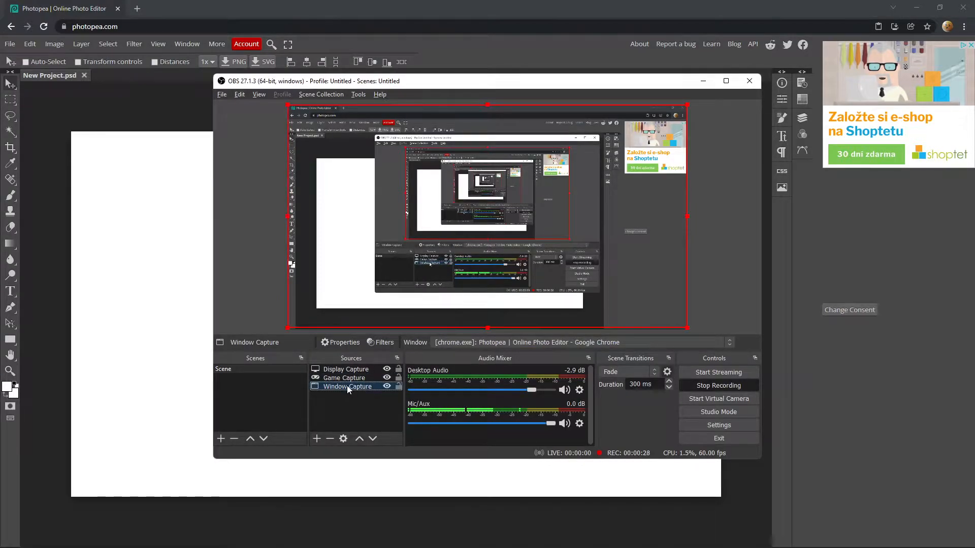
left_click(98, 412)
Step: Reload photopea.com in the browser and start a new project
left_click(11, 26)
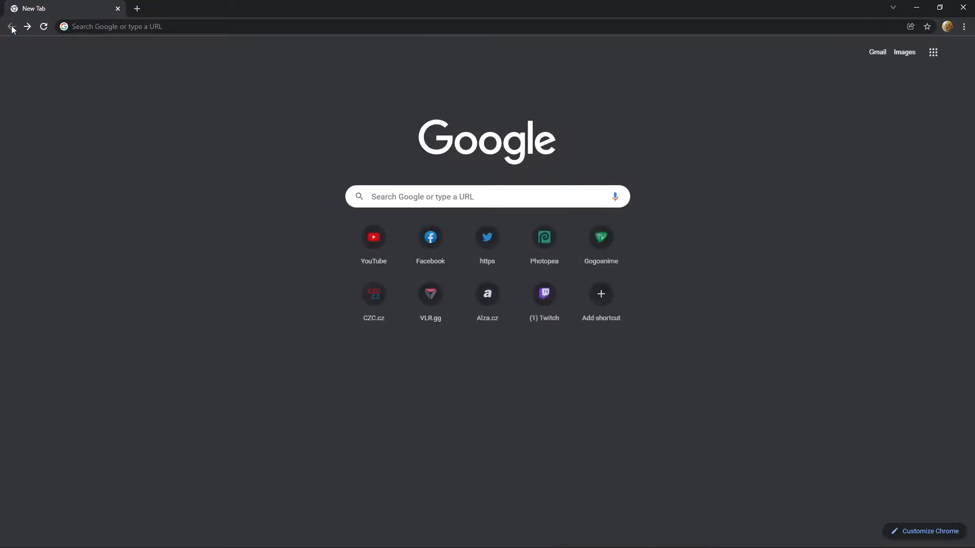
left_click(97, 23)
type("photo")
key("Return")
left_click(315, 157)
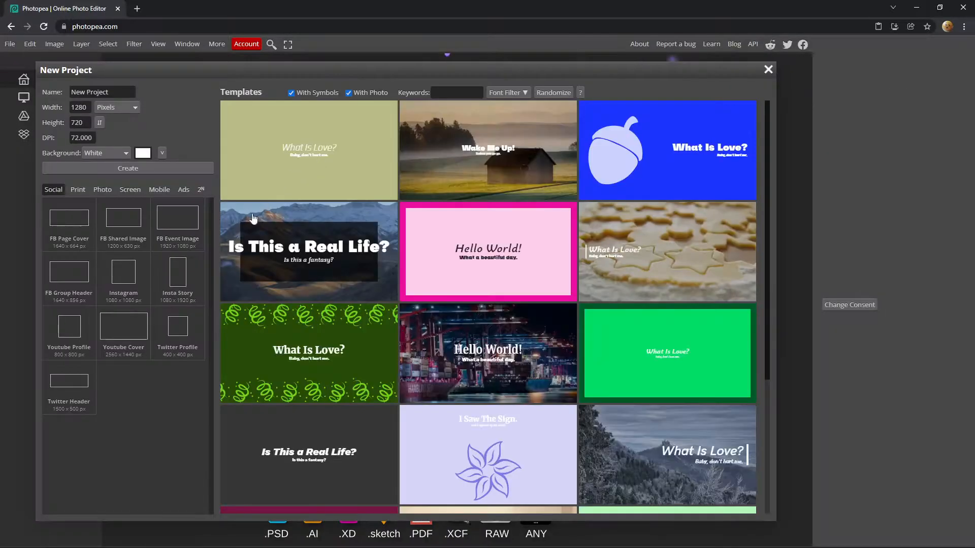
Step: Create the project from the Full HD screen preset at 1920 × 1080 px with a white background
left_click(110, 191)
left_click(127, 189)
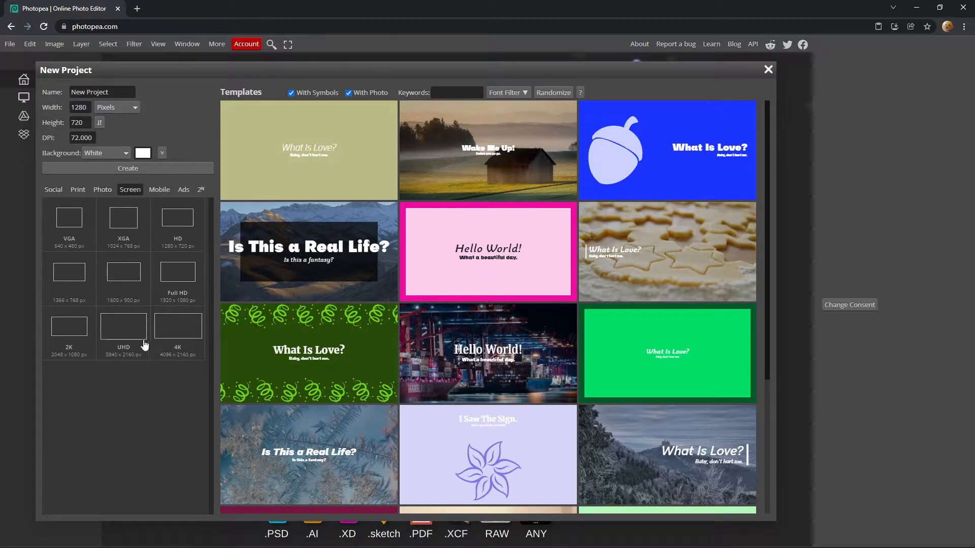
left_click(182, 277)
left_click(136, 166)
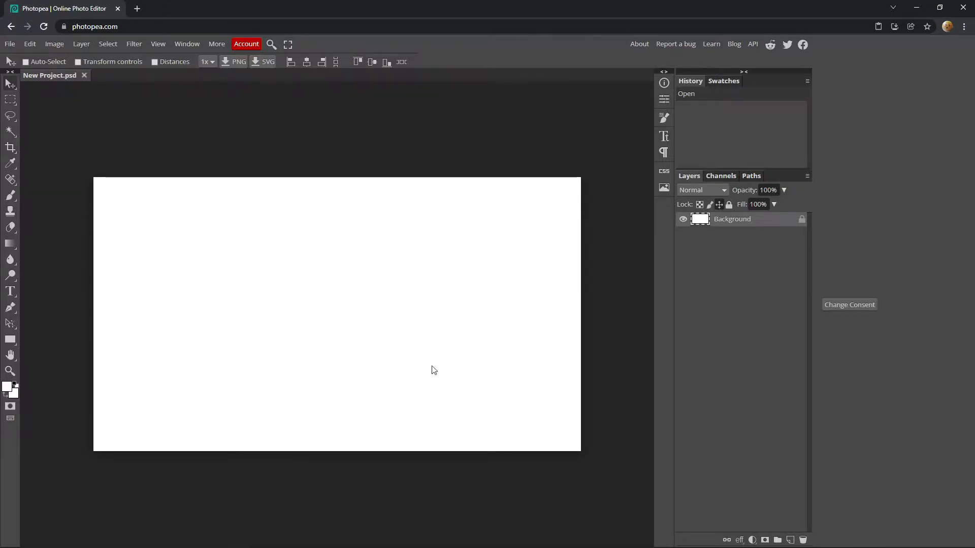
Step: Switch to the running CS:GO match and draw the knife
left_click(555, 536)
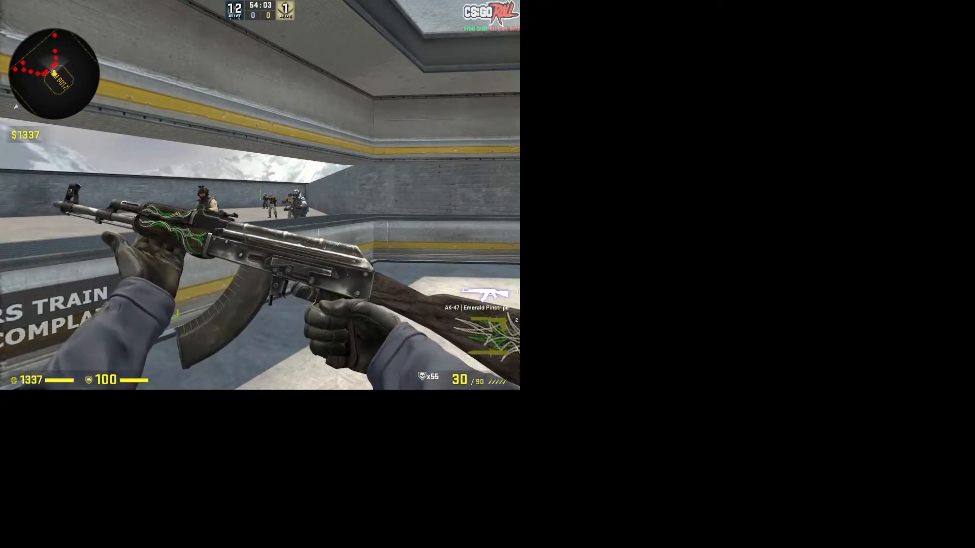
key("space")
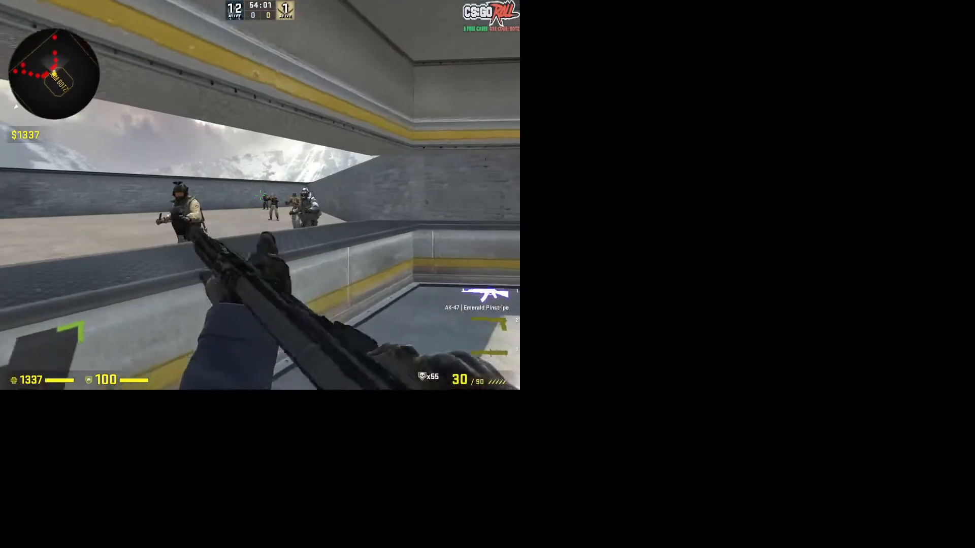
key("ctrl")
key("3")
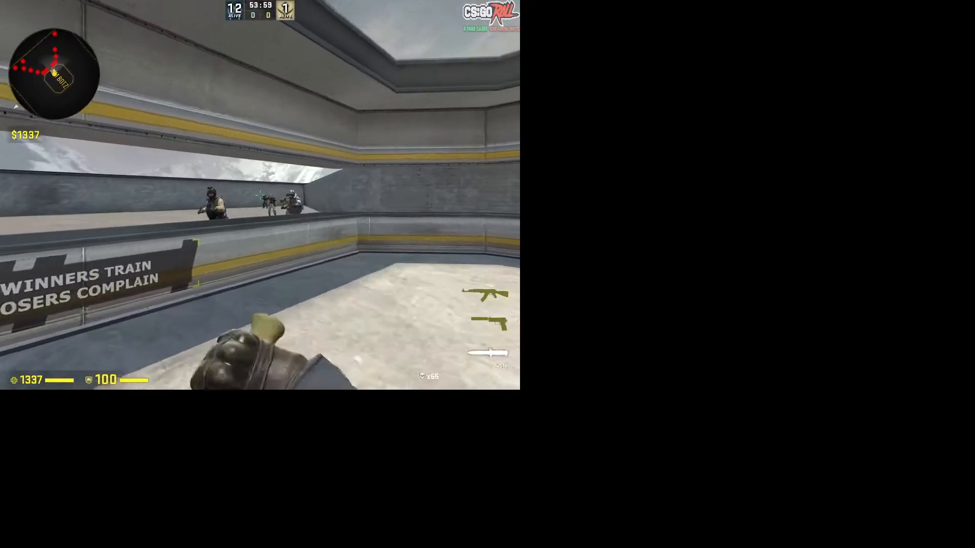
key("space")
key("f")
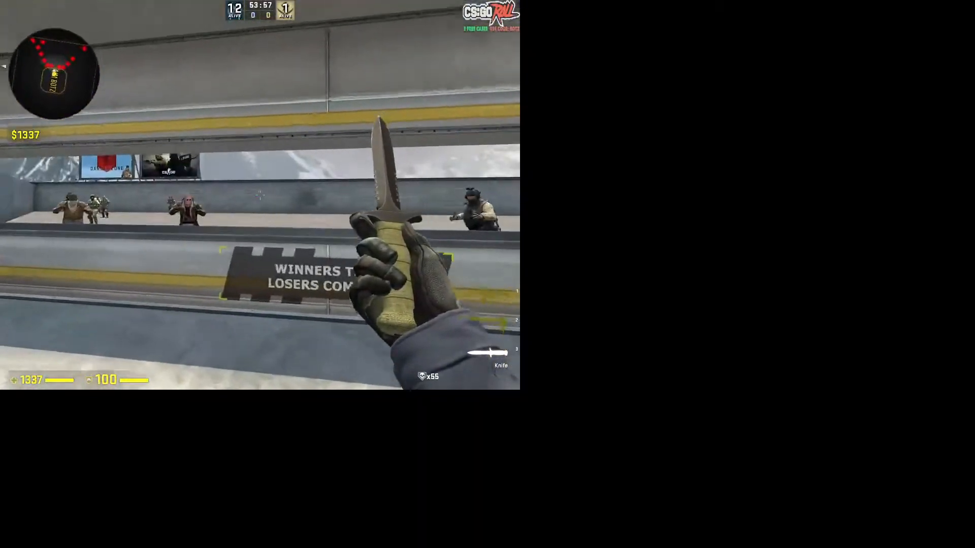
Step: Open the crosshair section of the CS:GO game settings
key("Escape")
left_click(17, 154)
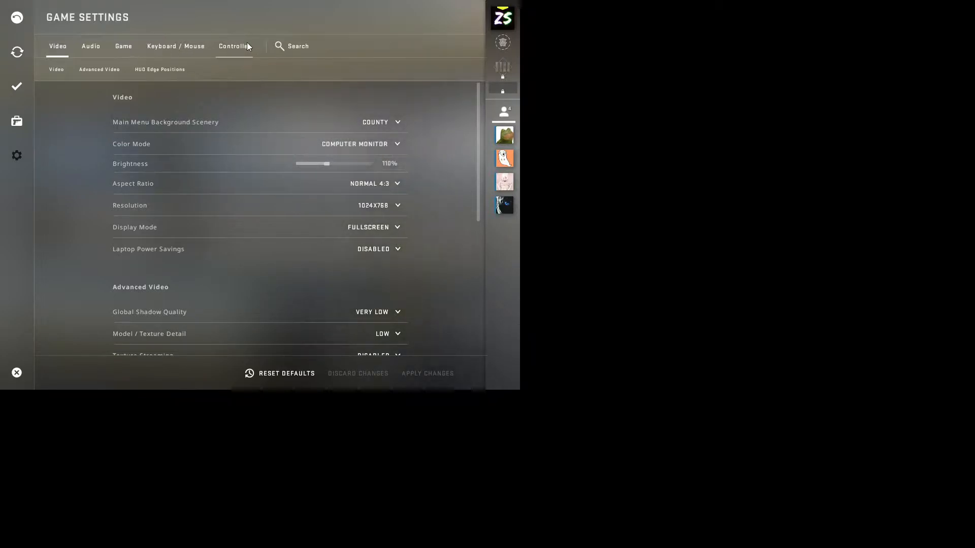
left_click(116, 45)
left_click(361, 71)
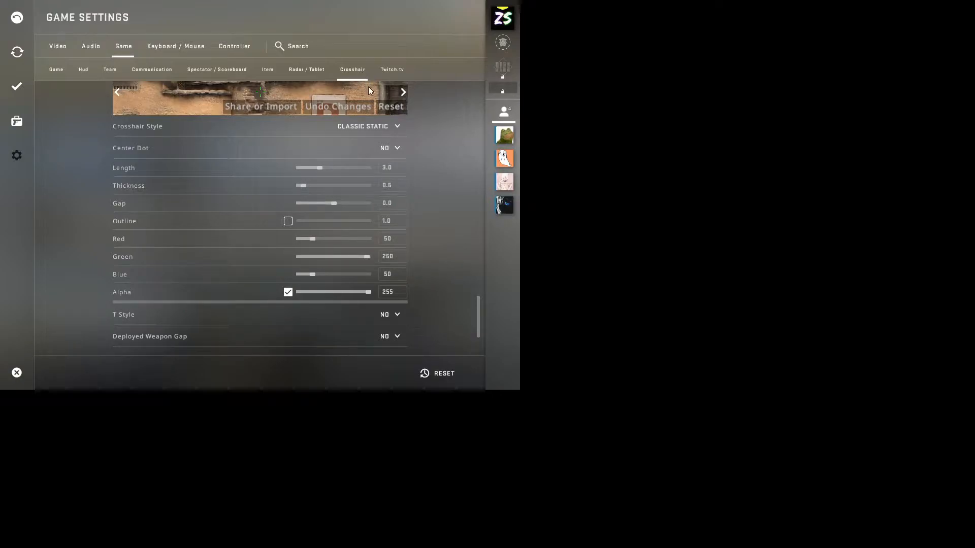
Step: Lower the crosshair's thickness to 0.1
left_click(389, 168)
left_click(389, 185)
left_click(392, 201)
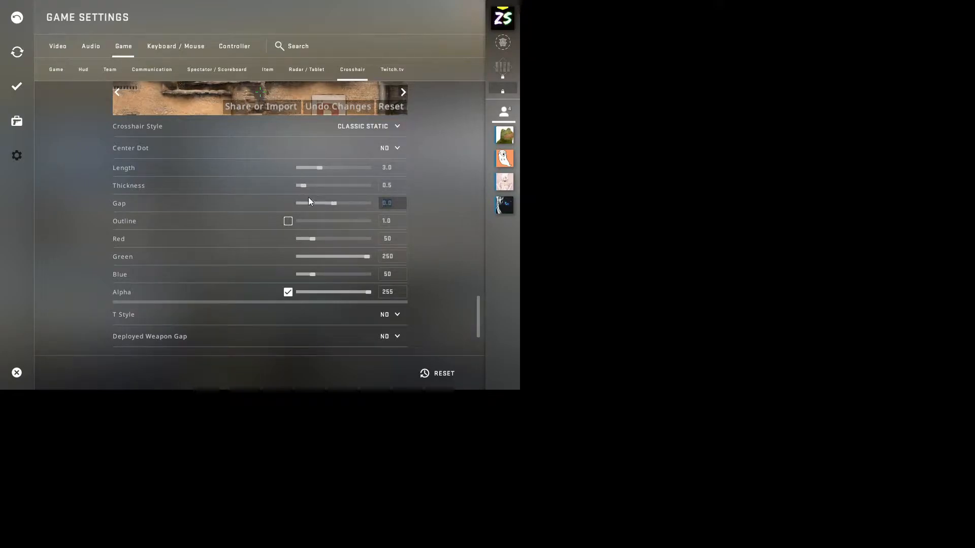
mouse_move(303, 186)
left_mouse_down()
mouse_move(293, 188)
mouse_move(315, 188)
mouse_move(292, 188)
left_mouse_up()
mouse_move(294, 187)
left_mouse_down()
mouse_move(324, 191)
mouse_move(278, 196)
left_mouse_up()
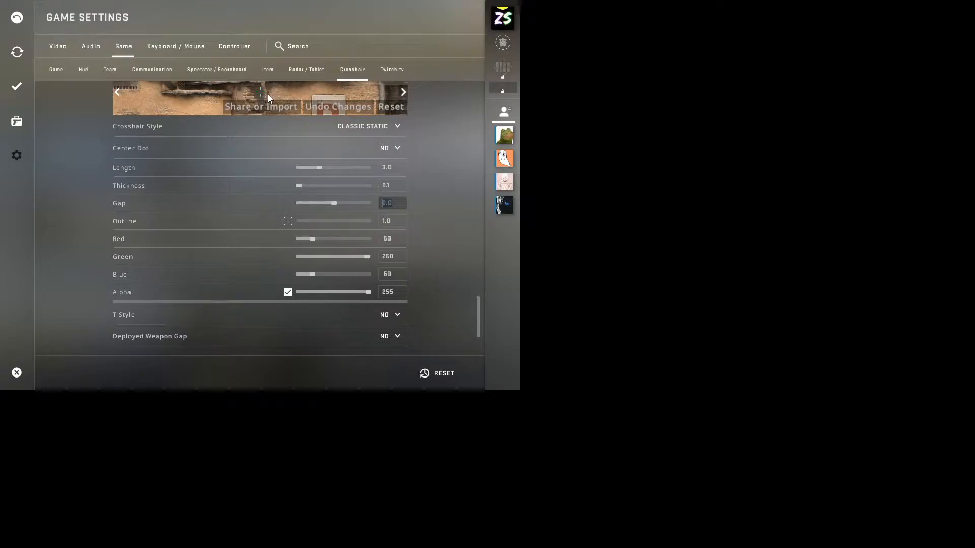
Step: Adjust the crosshair's gap and length
left_click(333, 204)
left_click_drag(333, 204, 310, 206)
mouse_move(308, 207)
left_mouse_down()
mouse_move(295, 207)
mouse_move(305, 209)
left_mouse_up()
mouse_move(305, 208)
left_mouse_down()
mouse_move(295, 207)
mouse_move(307, 211)
left_mouse_up()
left_click_drag(315, 216, 335, 218)
left_click_drag(312, 168, 300, 170)
left_click_drag(303, 168, 318, 173)
Step: Switch back to the Photopea browser window and maximize it
key("alt+Tab")
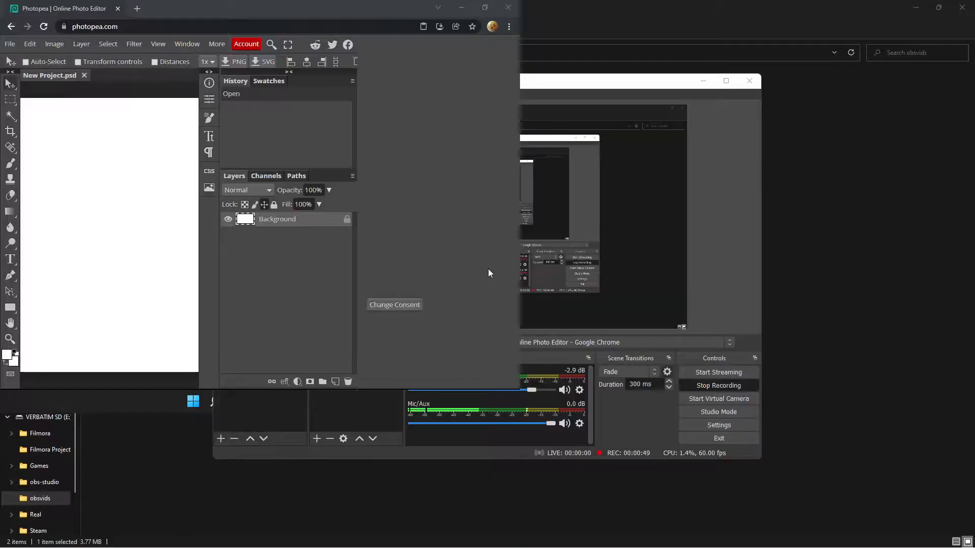
left_click(485, 7)
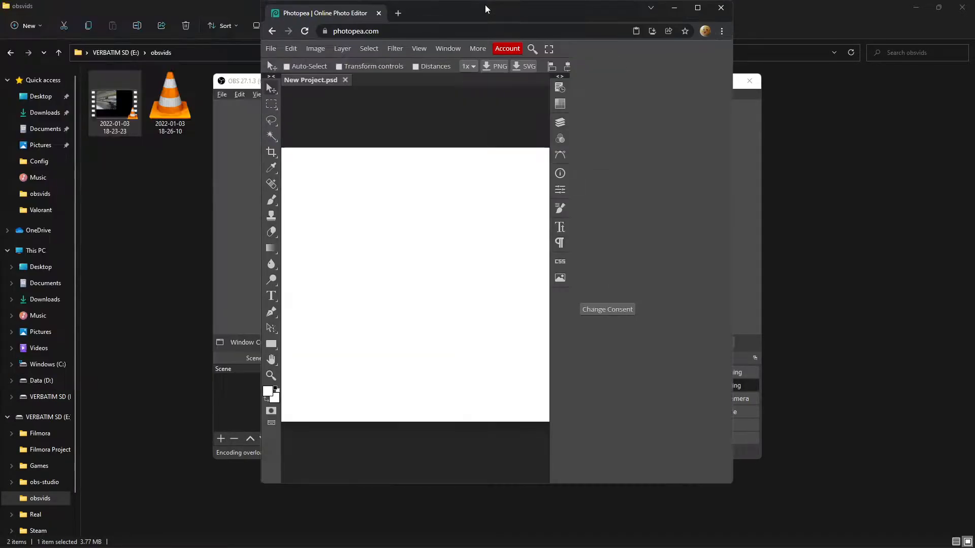
left_click(697, 7)
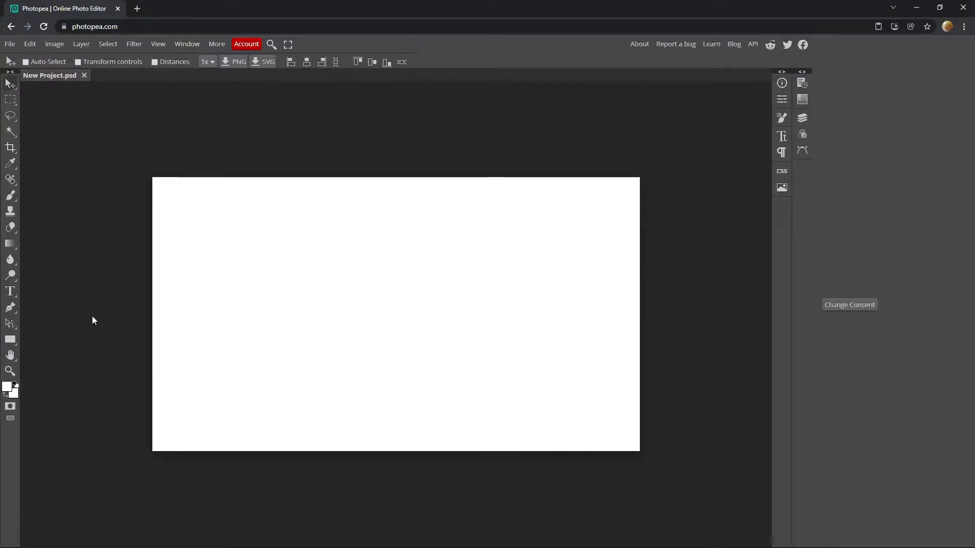
Step: Draw a freehand red rectangle with the Rectangle tool, slightly left of the canvas centre
left_click(12, 343)
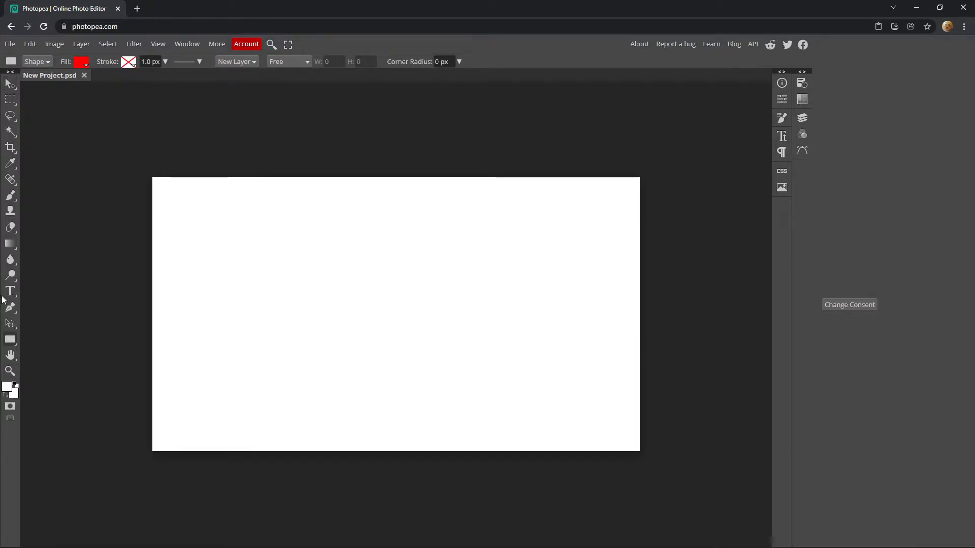
right_click(11, 341)
left_click(40, 341)
left_click_drag(276, 247, 446, 364)
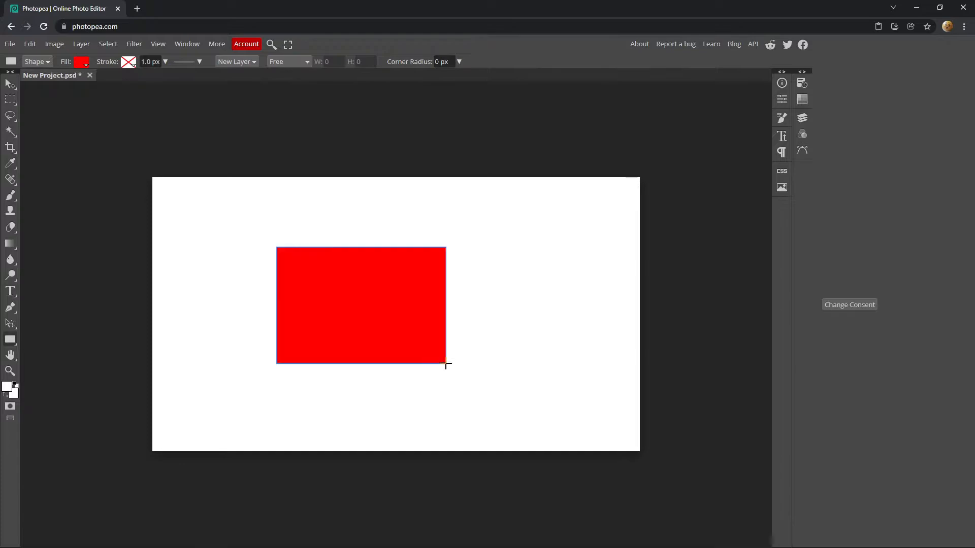
Step: Add a second rectangle with an exact width of 1024 and height of 768
left_click(321, 291)
double_click(125, 143)
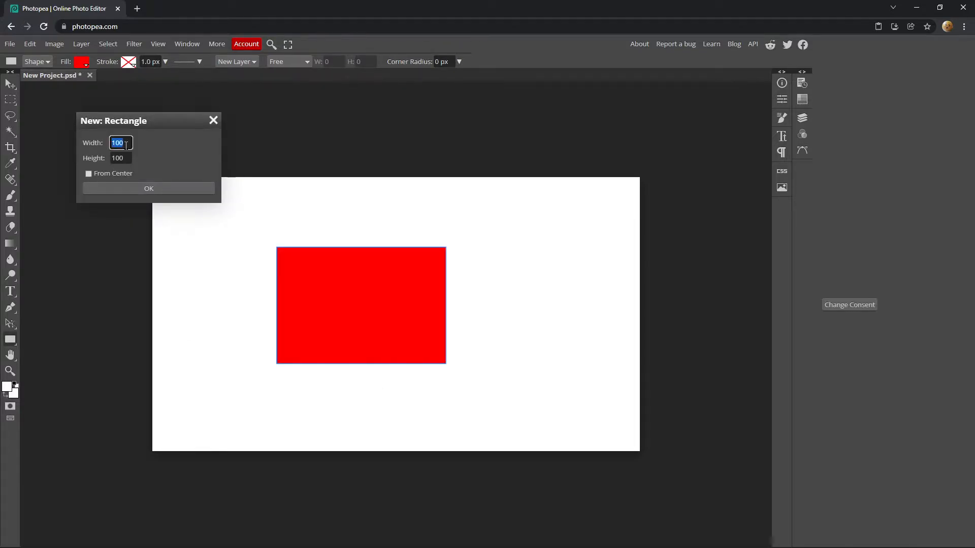
type("1024")
double_click(122, 160)
type("768")
left_click(128, 187)
Step: Undo the stray extra rectangle and move the 1024 × 768 rectangle up towards the canvas's upper edge
left_click_drag(446, 366, 453, 331)
key("ctrl+z")
left_click(11, 85)
left_click_drag(454, 369, 450, 301)
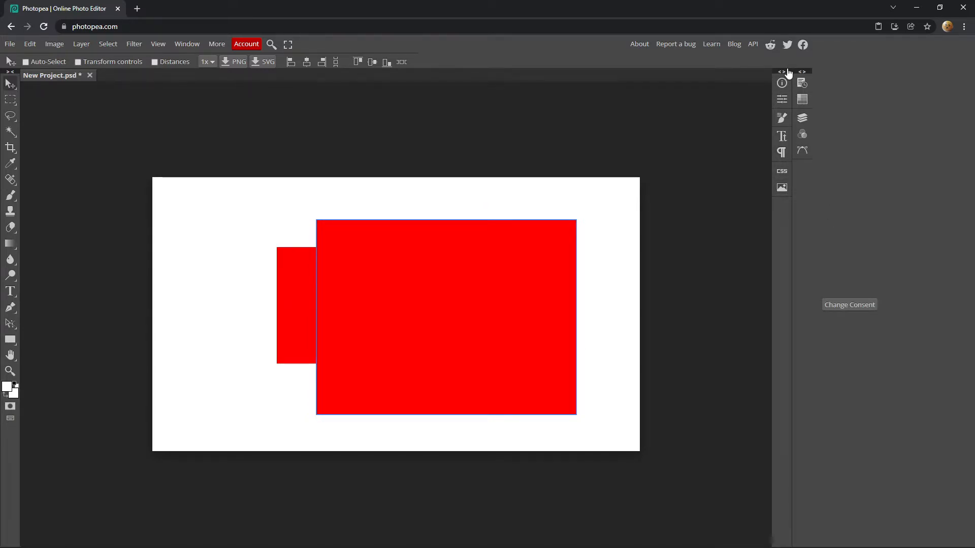
left_click_drag(385, 323, 384, 298)
right_click(784, 463)
right_click(826, 517)
key("super")
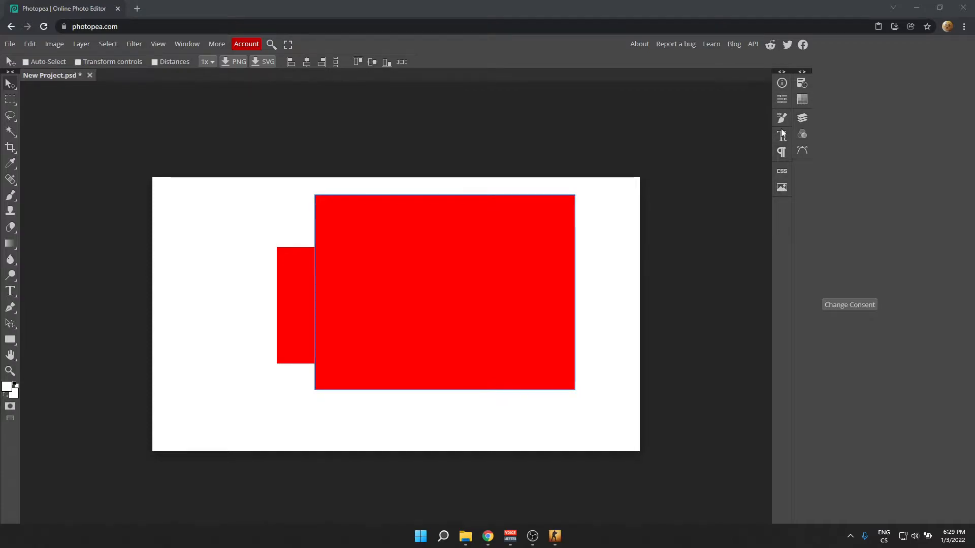
Step: Delete the smaller rectangle's layer Shape 1 and the Background layer
left_click(797, 72)
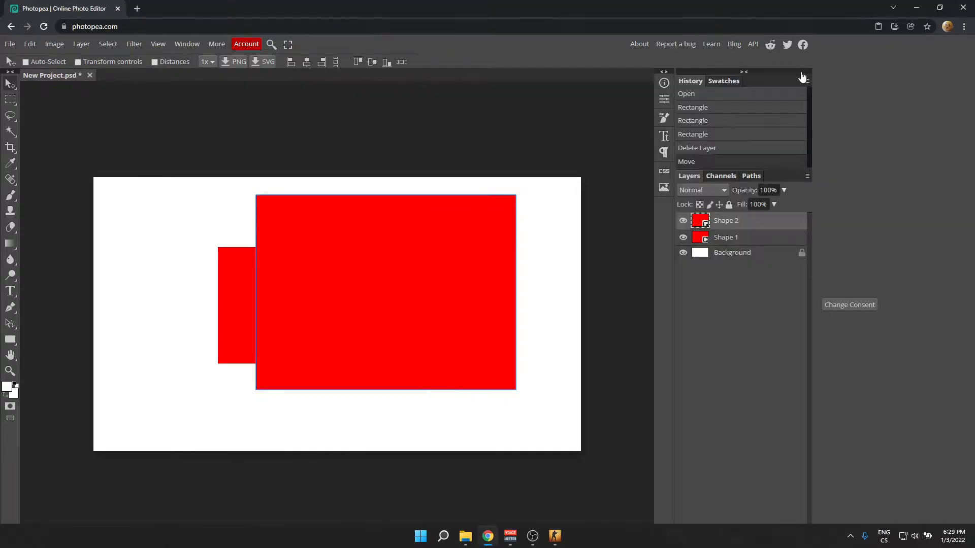
left_click(745, 243)
key("Delete")
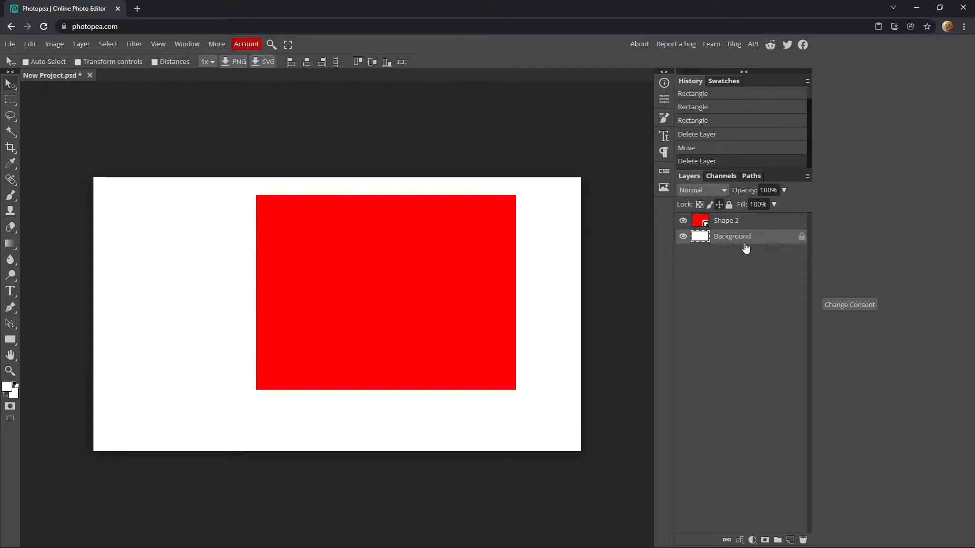
key("Delete")
Step: Move the red 1024 × 768 rectangle to the centre of the canvas
left_click_drag(371, 312, 337, 325)
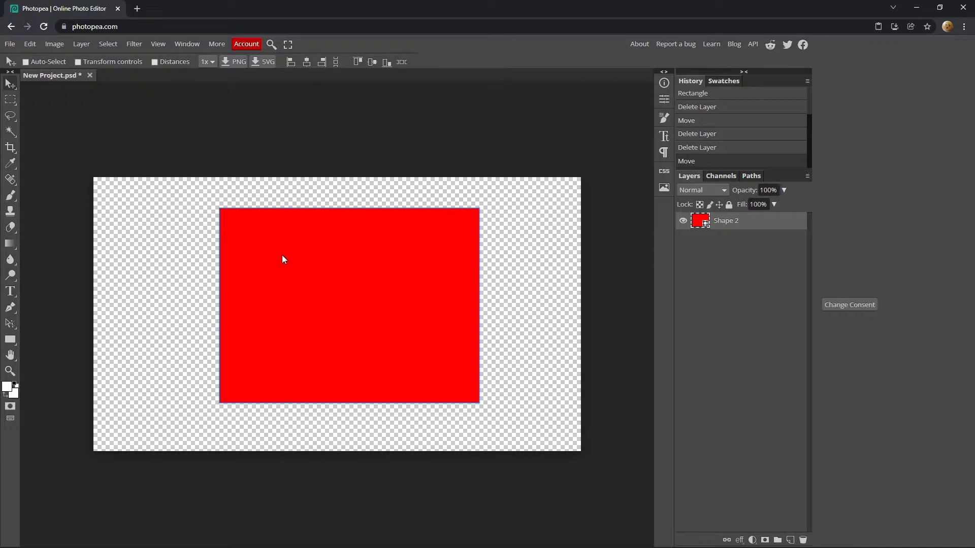
left_click_drag(317, 281, 306, 288)
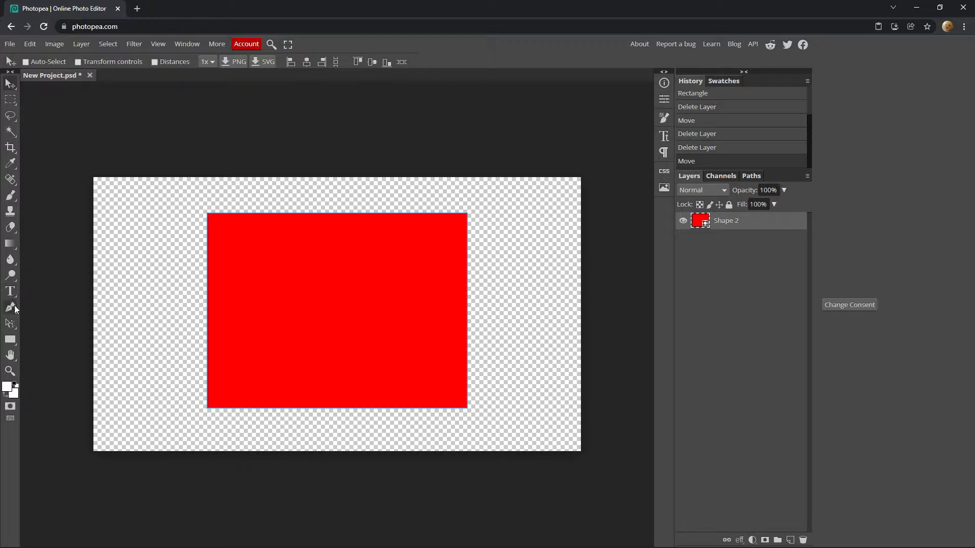
Step: Set the Eraser brush size to 112 px and try to erase inside the red rectangle
key("e")
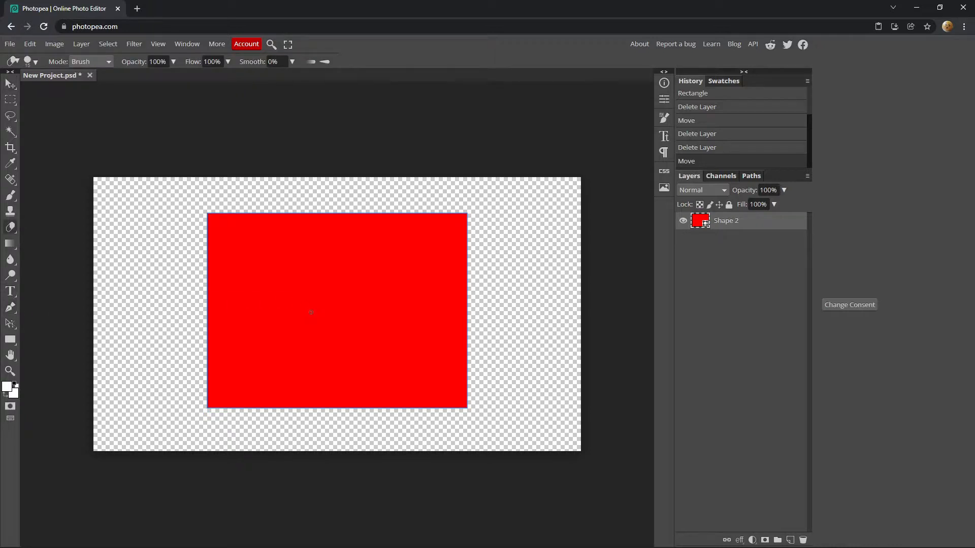
right_click(310, 313)
left_click_drag(398, 336, 404, 336)
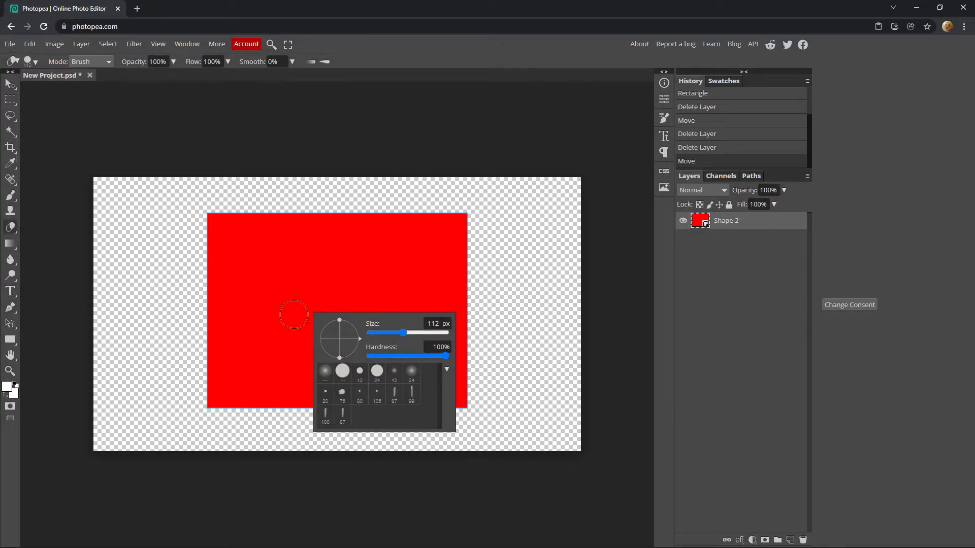
left_click(322, 300)
Step: Rasterize the Shape 2 layer and erase an irregular patch in the middle of the red rectangle
right_click(714, 219)
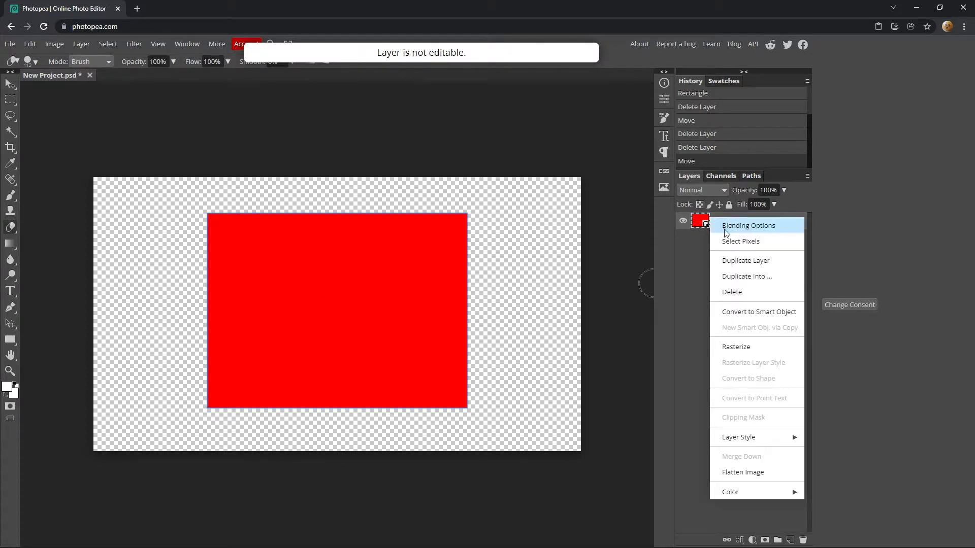
left_click(752, 347)
mouse_move(314, 313)
left_mouse_down()
mouse_move(355, 313)
mouse_move(350, 297)
mouse_move(327, 317)
left_mouse_up()
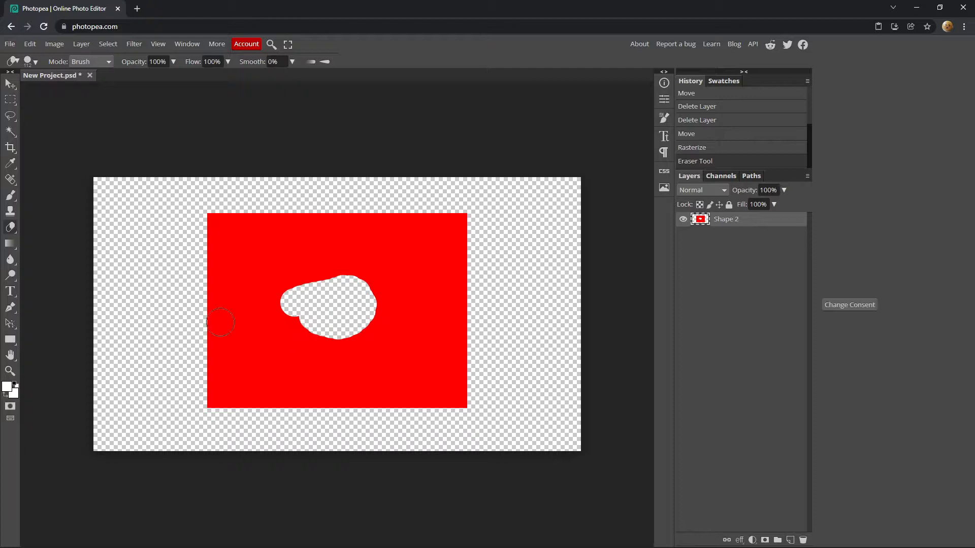
Step: Switch to the Pencil tool and set its size to 1 px for drawing single pixels in the erased centre area
left_click(10, 370)
left_click(357, 319)
left_click_drag(357, 320, 357, 323)
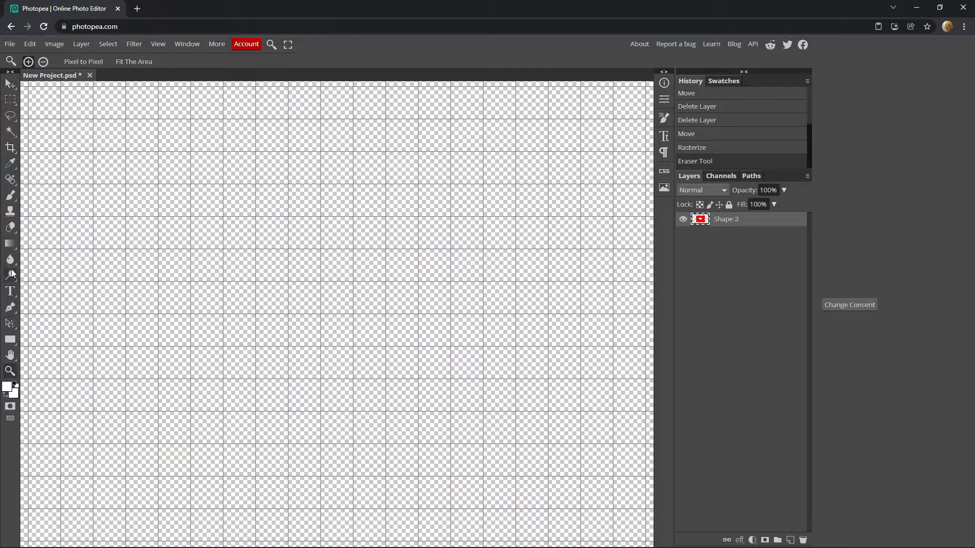
left_click(10, 196)
right_click(11, 199)
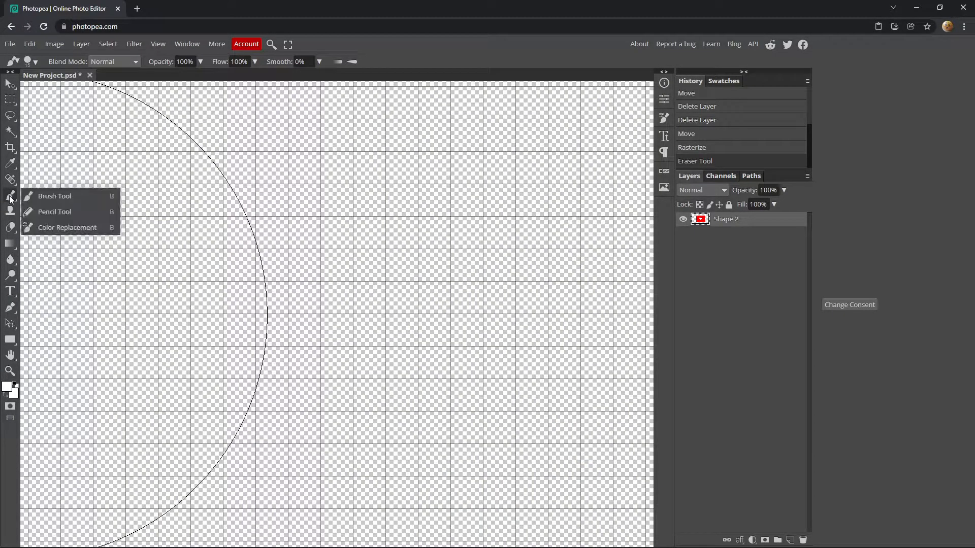
left_click(11, 198)
right_click(12, 199)
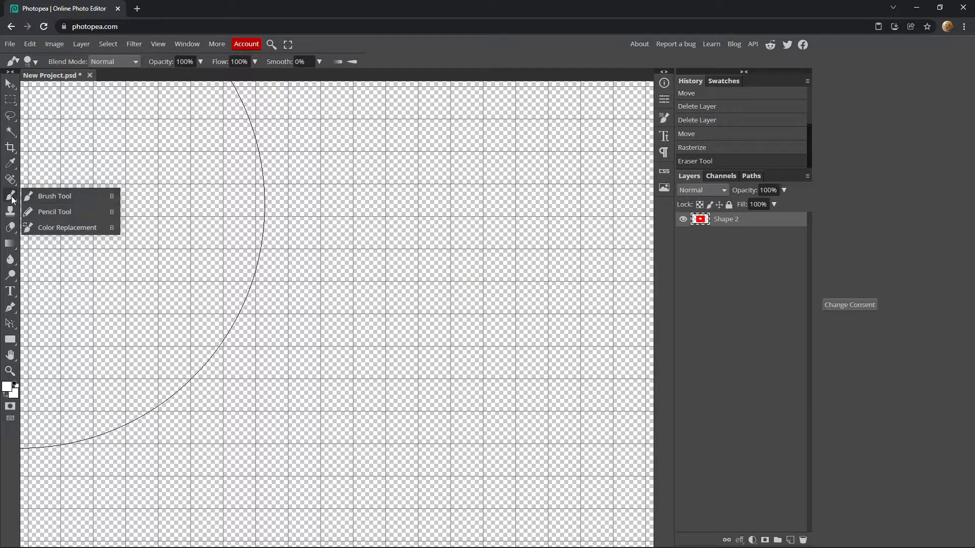
left_click(50, 212)
right_click(429, 246)
left_click_drag(500, 268, 486, 268)
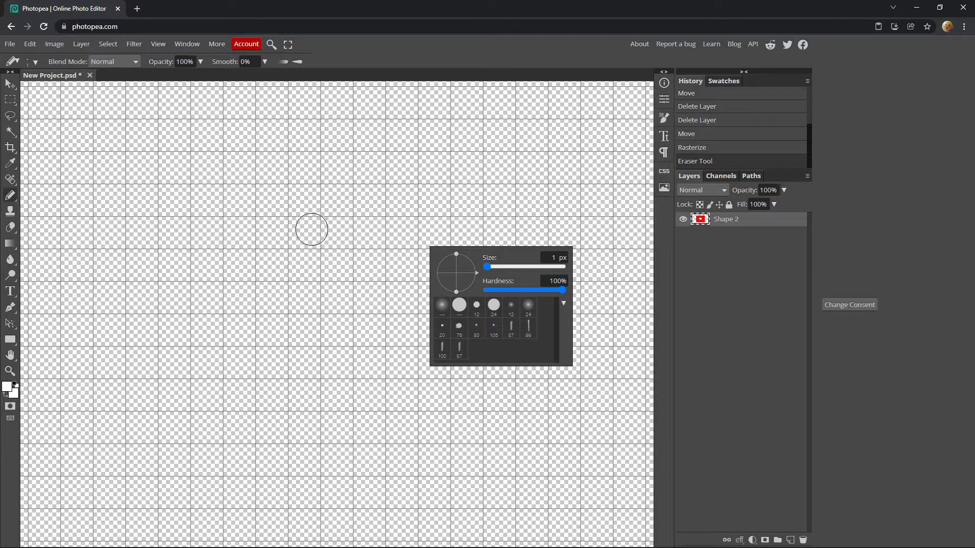
left_click(752, 317)
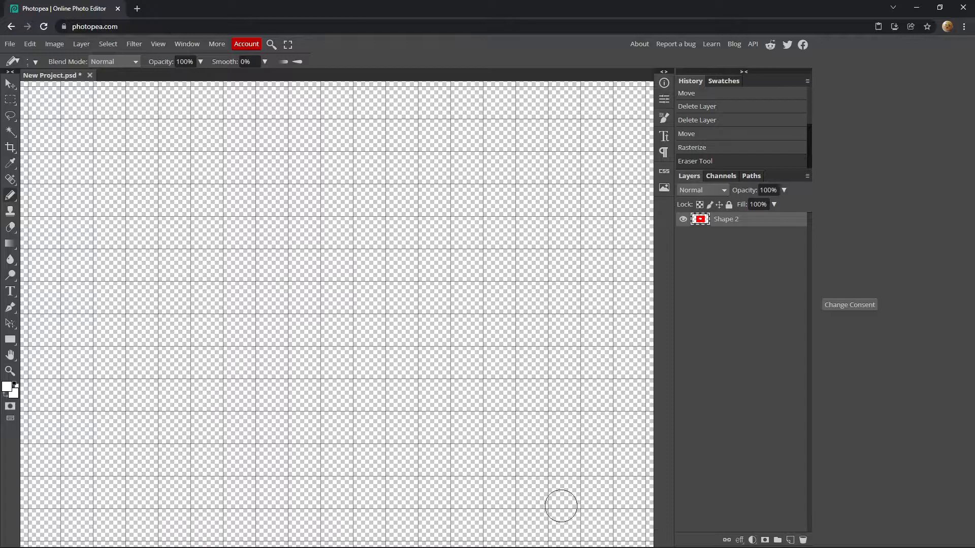
Step: Draw a single white test pixel and, beside it, a white cross six pixels wide and five pixels high
left_click(272, 265)
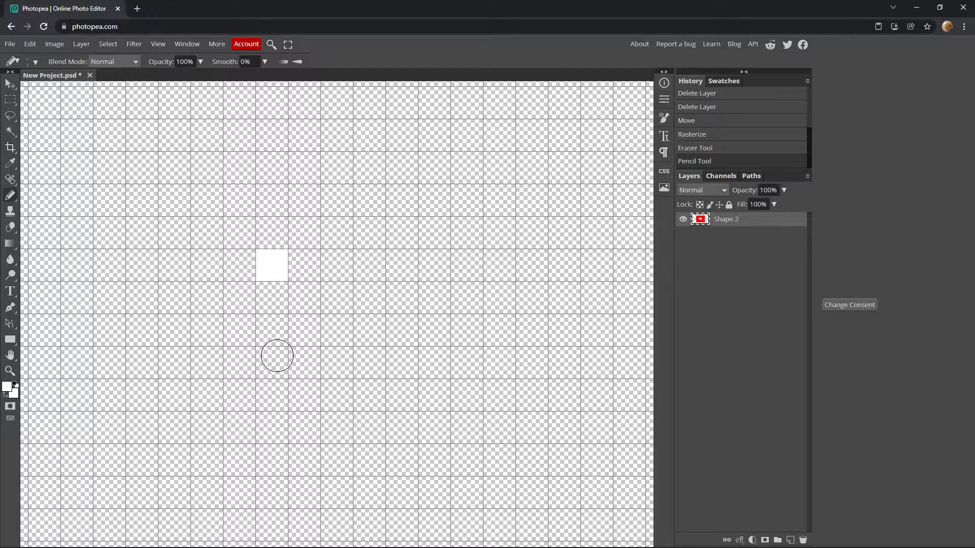
left_click(404, 178)
left_click(401, 201)
left_click(401, 236)
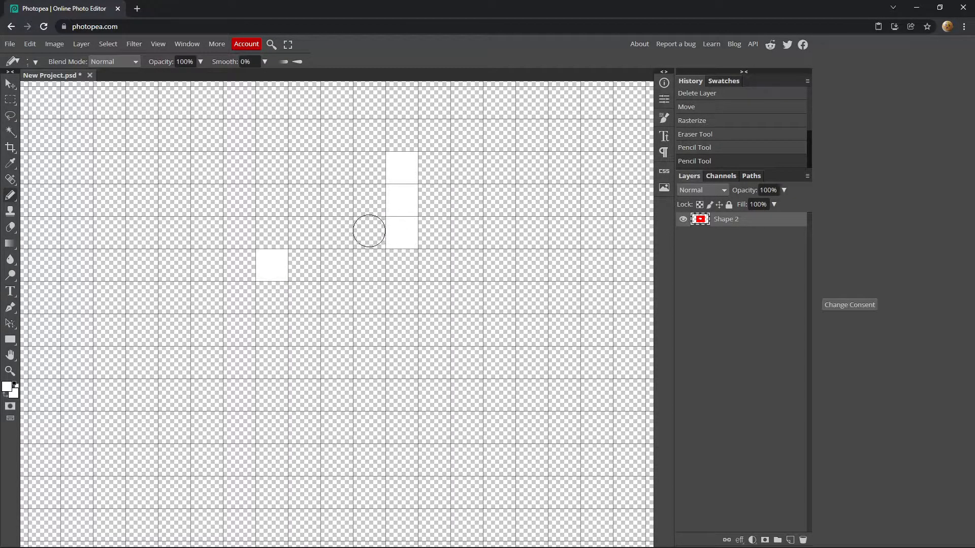
left_click_drag(316, 239, 362, 239)
mouse_move(397, 172)
left_mouse_down()
mouse_move(400, 235)
mouse_move(318, 236)
mouse_move(467, 234)
left_mouse_up()
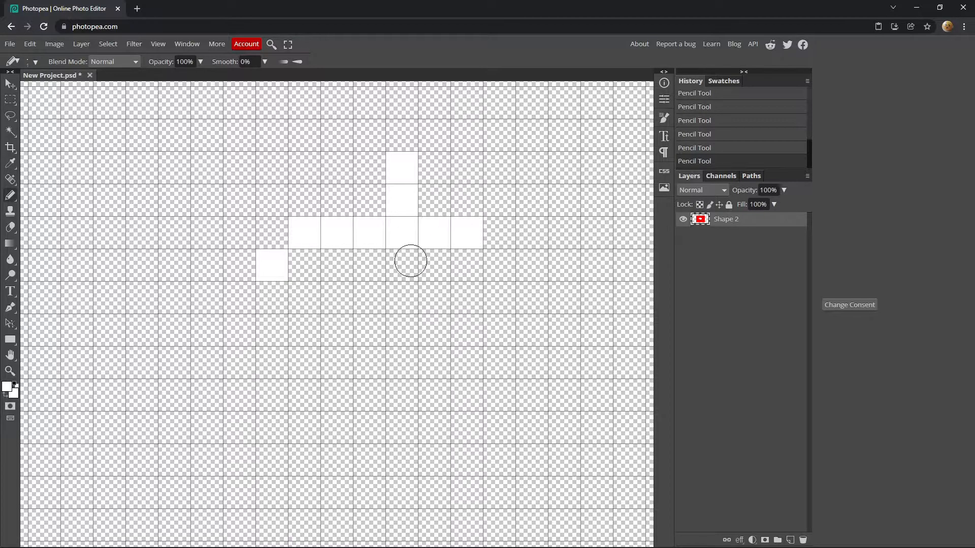
left_click_drag(406, 262, 402, 296)
left_click(400, 308)
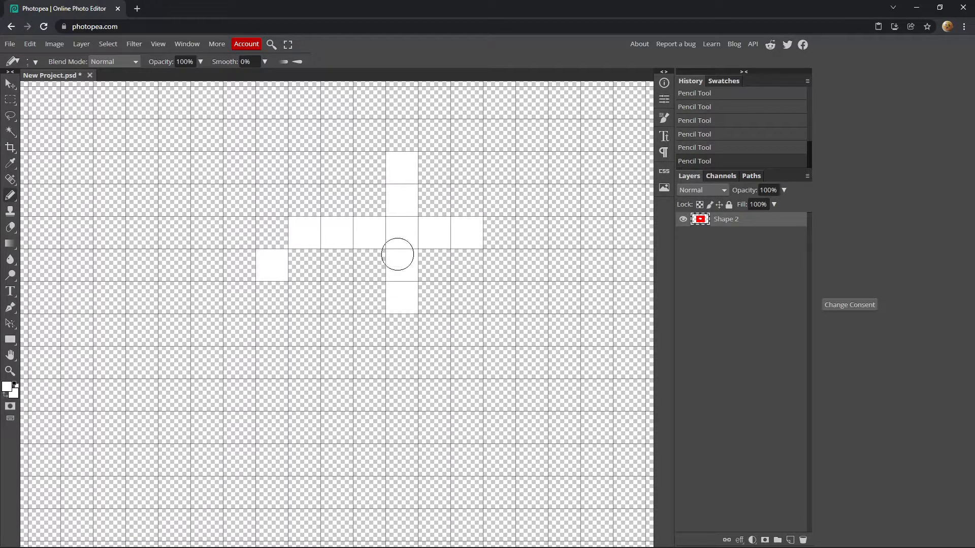
Step: Erase all the white test pixels, draw one more white pixel with the Pencil tool and undo it
key("e")
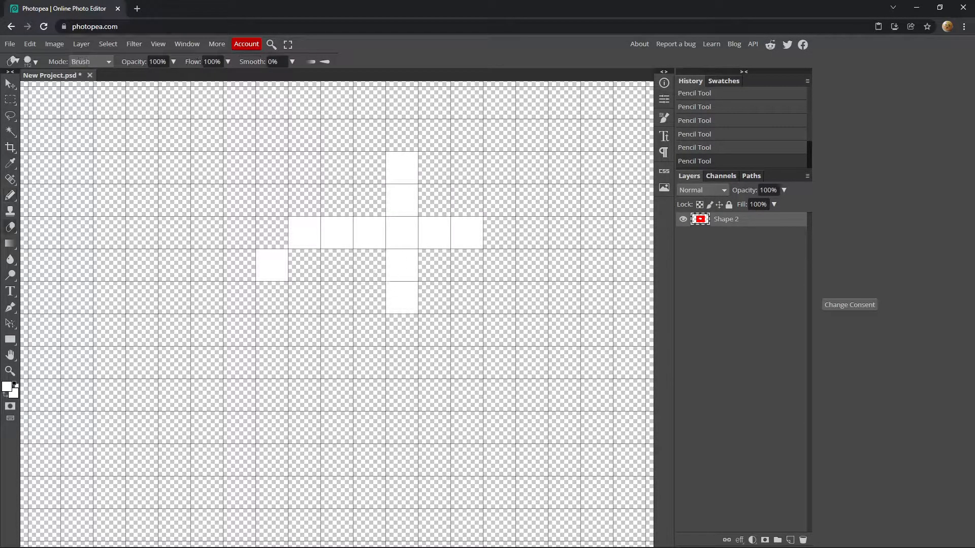
left_click(399, 237)
key("b")
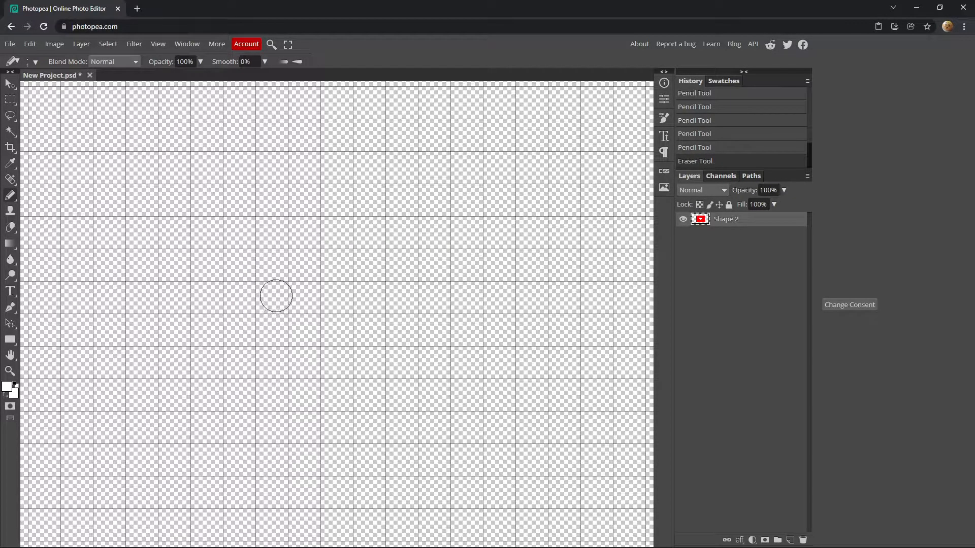
left_click(272, 268)
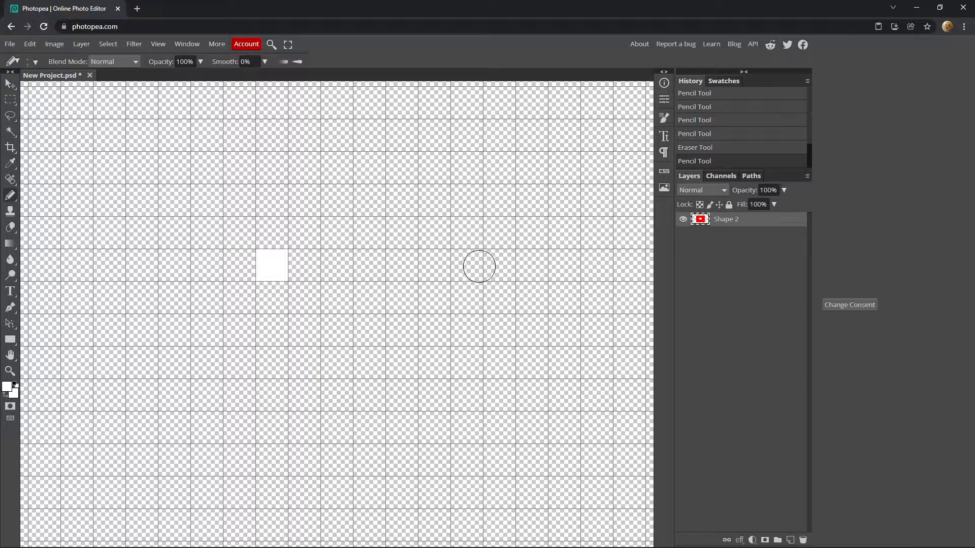
key("ctrl+z")
Step: Add a new empty layer above Shape 2, leaving no extra folder in the layer stack
left_click(777, 540)
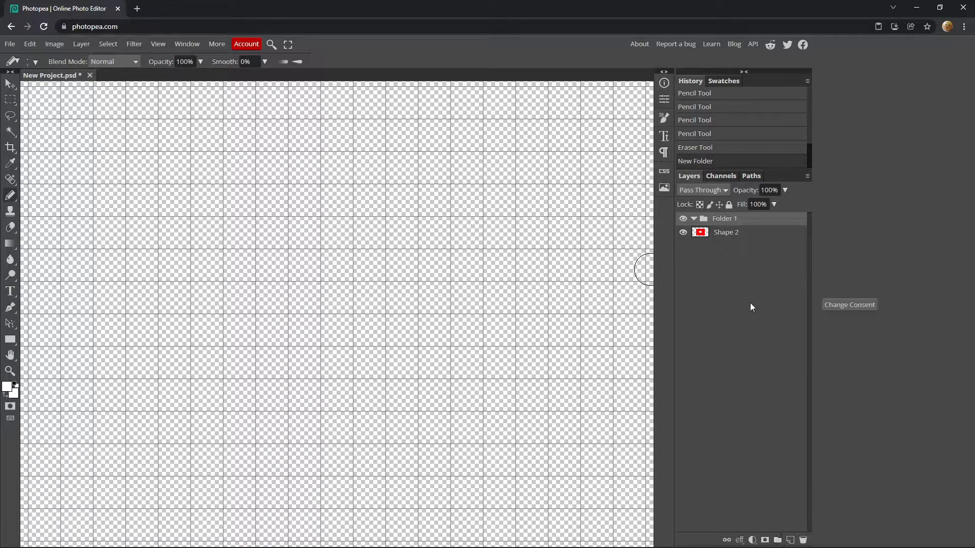
key("Delete")
left_click(790, 540)
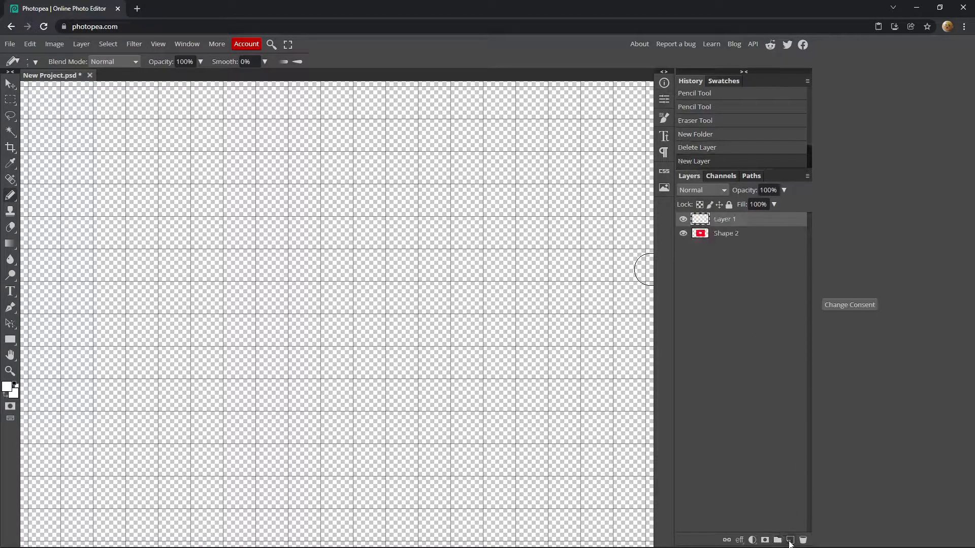
Step: Set the foreground colour to pure red
left_click(7, 387)
left_click_drag(151, 217, 218, 100)
left_click(282, 260)
Step: Draw a single red pixel and a separate 2 × 2 pixel red block on Layer 1 as tests
left_click(235, 235)
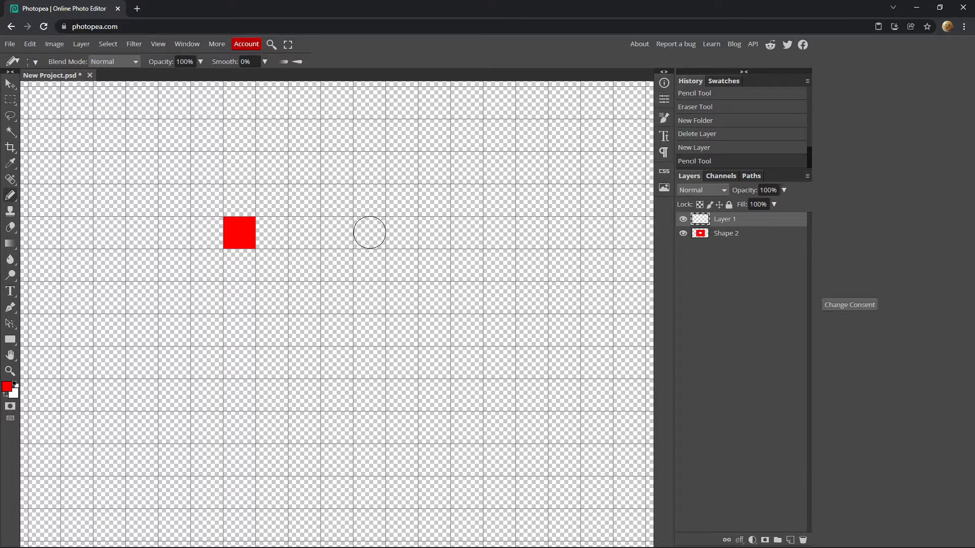
mouse_move(370, 231)
left_mouse_down()
mouse_move(383, 261)
mouse_move(368, 242)
left_mouse_up()
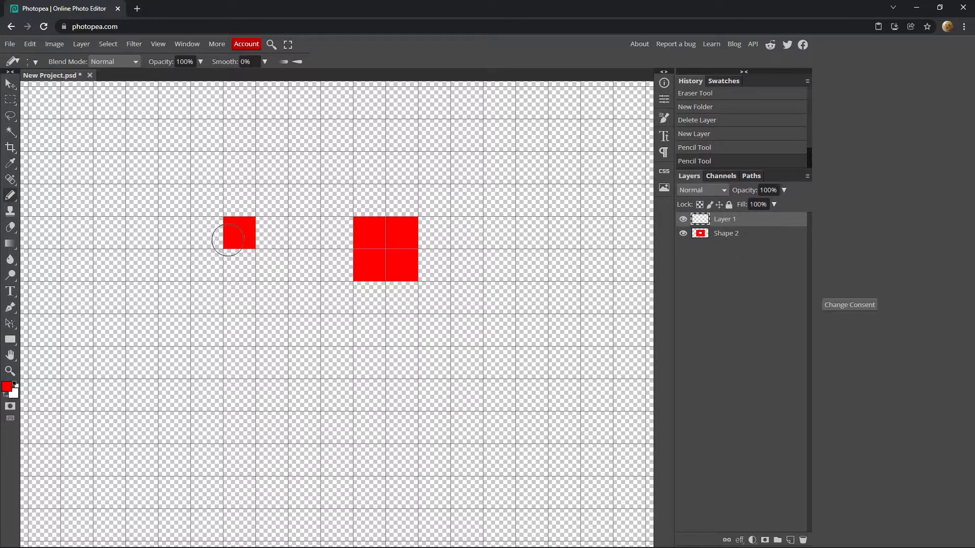
left_click(239, 233)
left_click(239, 233)
left_click(239, 233)
scroll(398, 500, "up", 1)
scroll(447, 508, "down", 2)
scroll(436, 450, "up", 3)
scroll(408, 411, "down", 1)
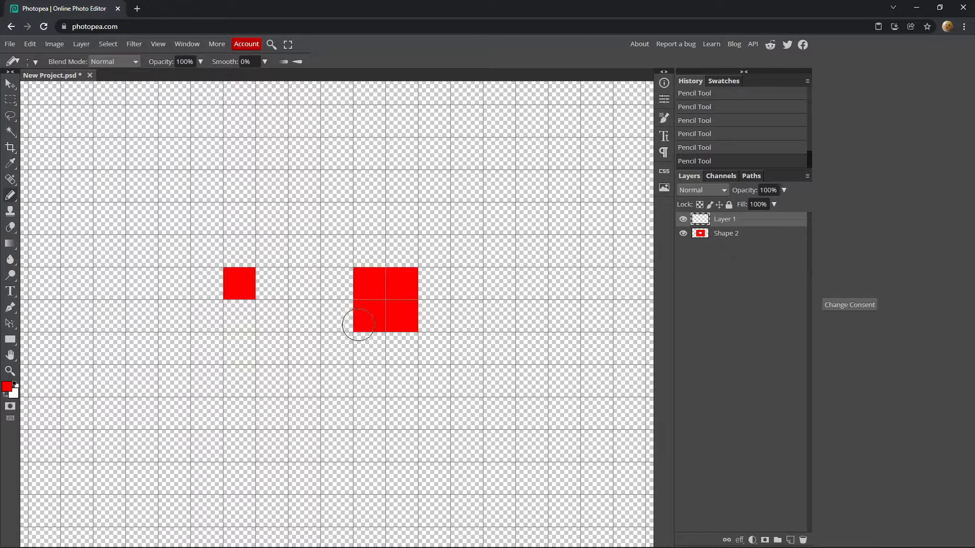
Step: Erase the red test pixel and the 2 × 2 block, and return to the Pencil tool
key("e")
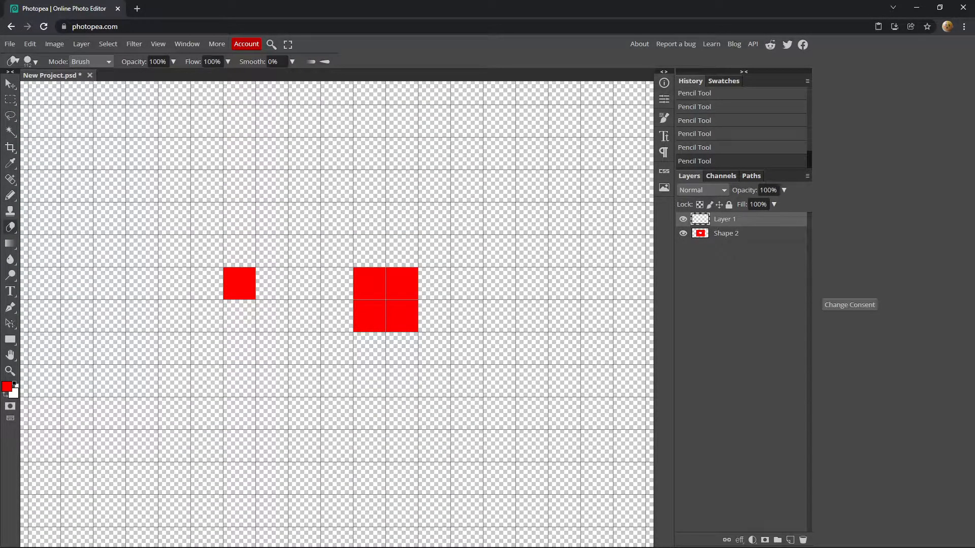
left_click(310, 300)
key("b")
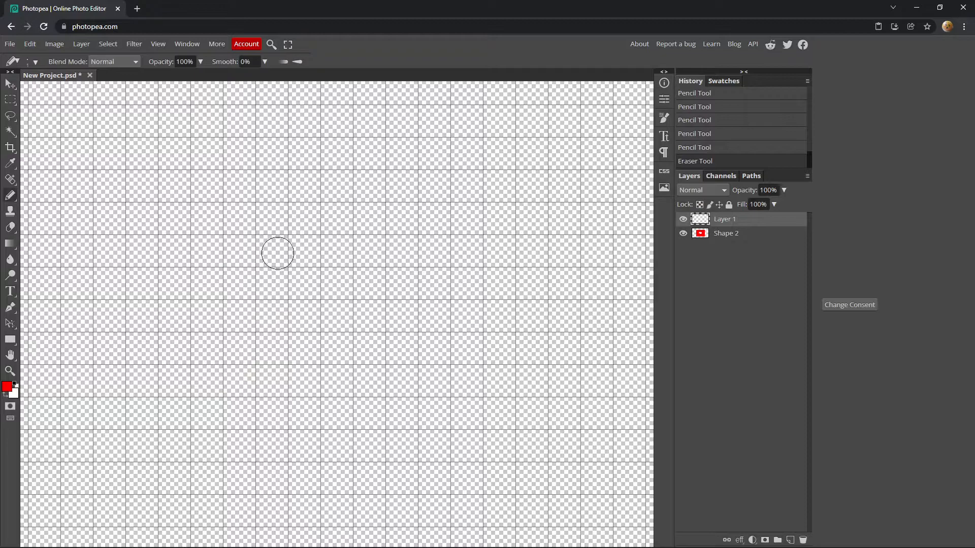
Step: Draw a red plus on Layer 1 from a centre pixel with one adjoining pixel on each of its four sides
left_click(304, 294)
left_click(304, 252)
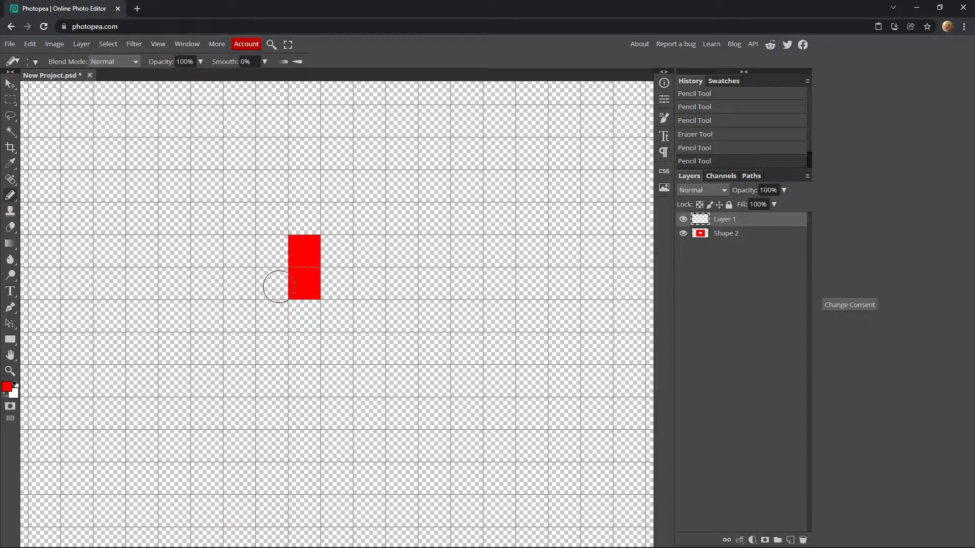
left_click(279, 287)
left_click(337, 283)
left_click(304, 315)
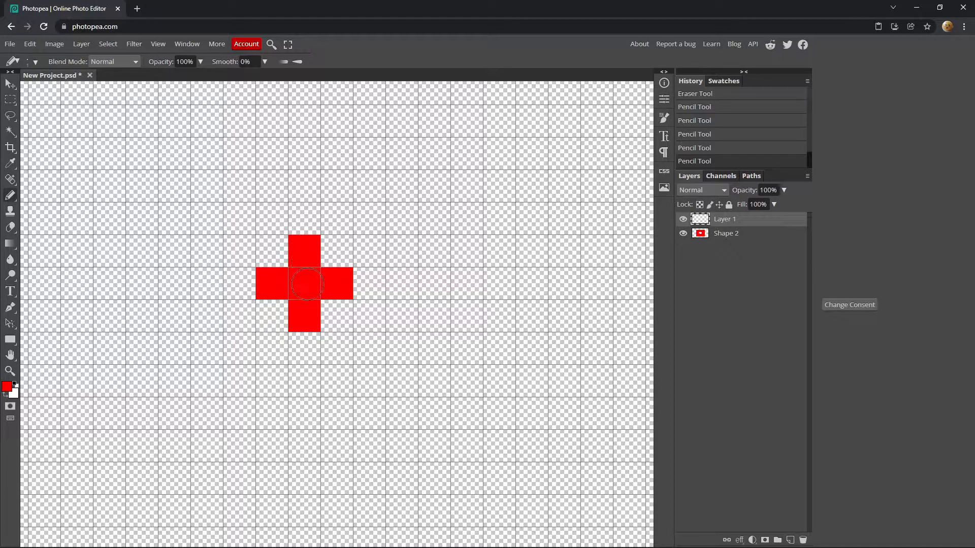
Step: Lengthen each of the red plus's four arms by three pixels, so every arm is four pixels long
left_click(306, 224)
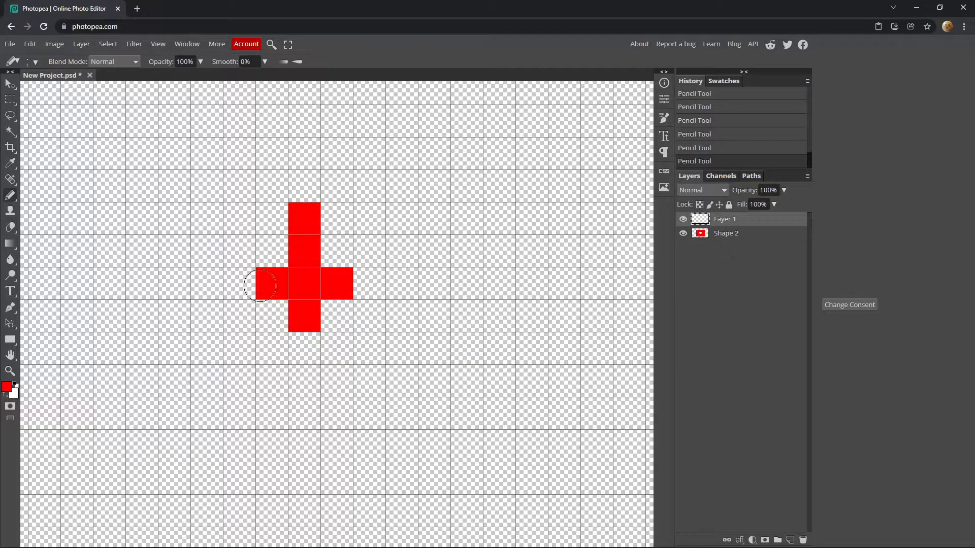
left_click(240, 283)
left_click(369, 284)
left_click(304, 348)
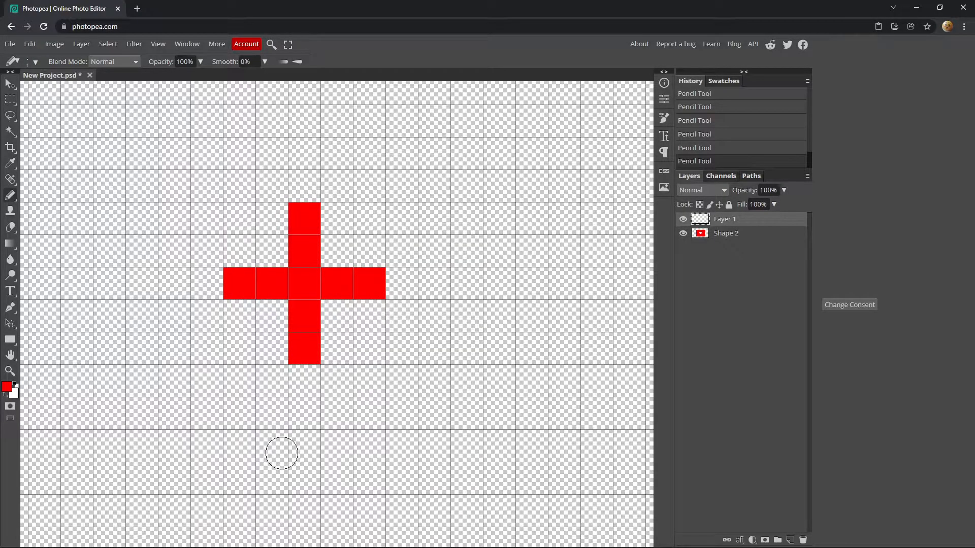
left_click(305, 186)
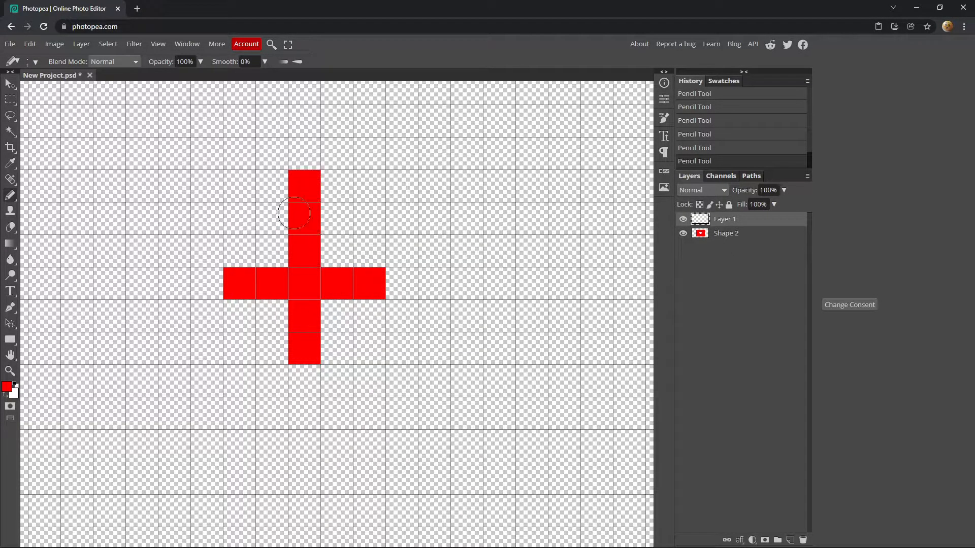
left_click(208, 287)
left_click(401, 286)
left_click(309, 384)
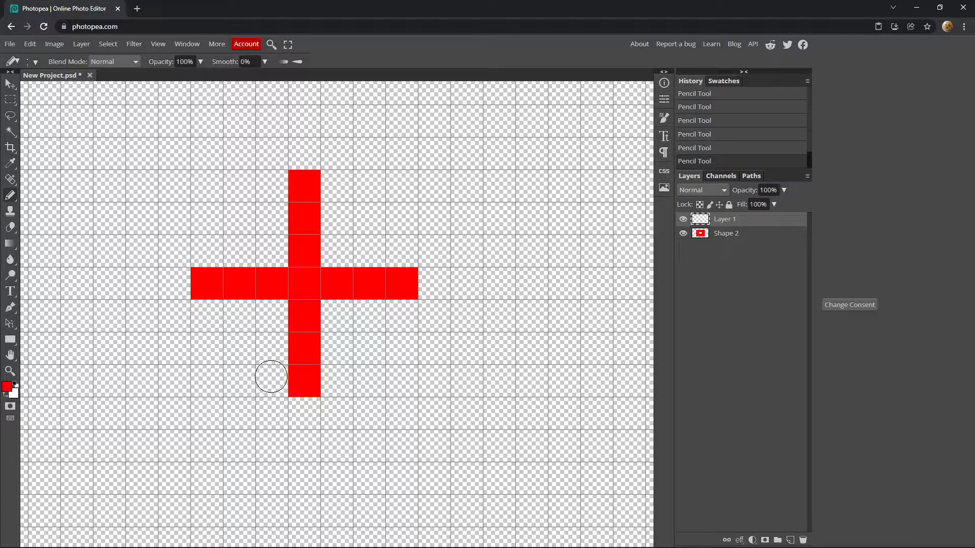
left_click(310, 150)
left_click(173, 285)
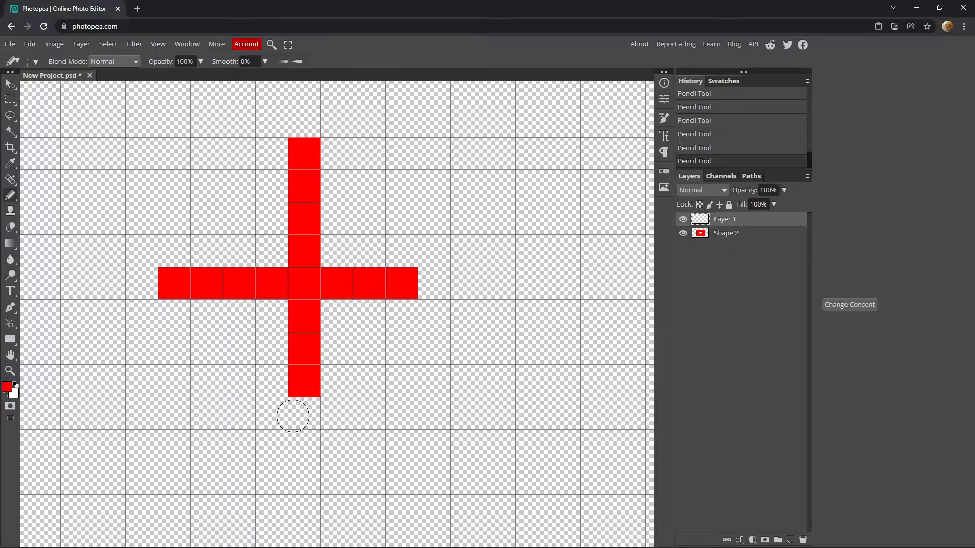
left_click(292, 420)
left_click(434, 283)
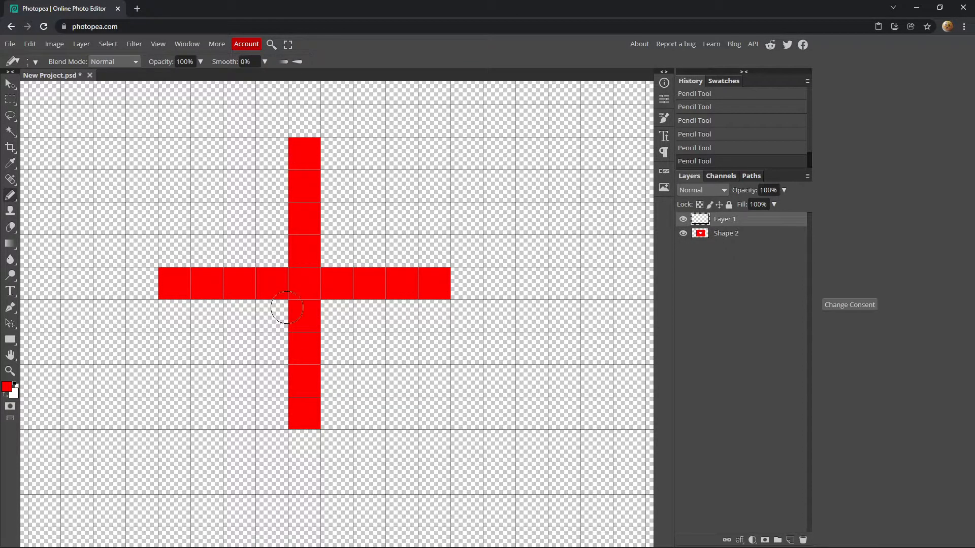
Step: Set the foreground colour to white (ffffff)
scroll(284, 320, "up", 2)
scroll(274, 331, "down", 1)
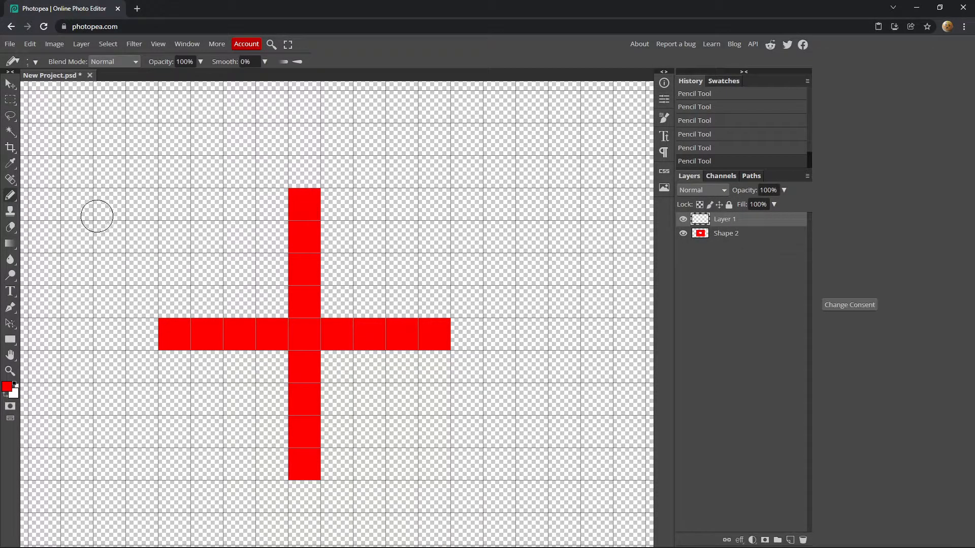
left_click(7, 387)
left_click_drag(97, 152, 15, 69)
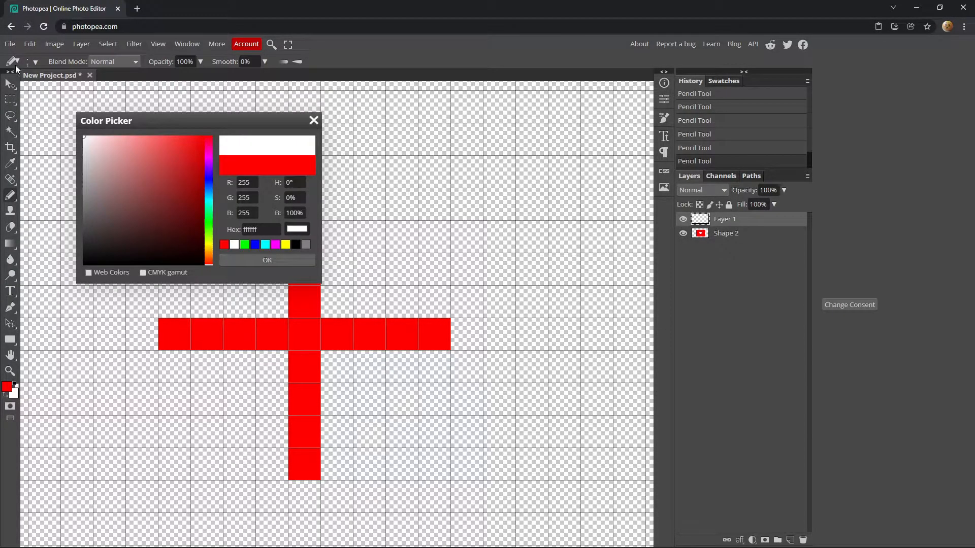
left_click(287, 262)
Step: Extend the upper and right arms of the red cross outward with white lines five pixels long
scroll(300, 354, "up", 5)
scroll(300, 353, "down", 2)
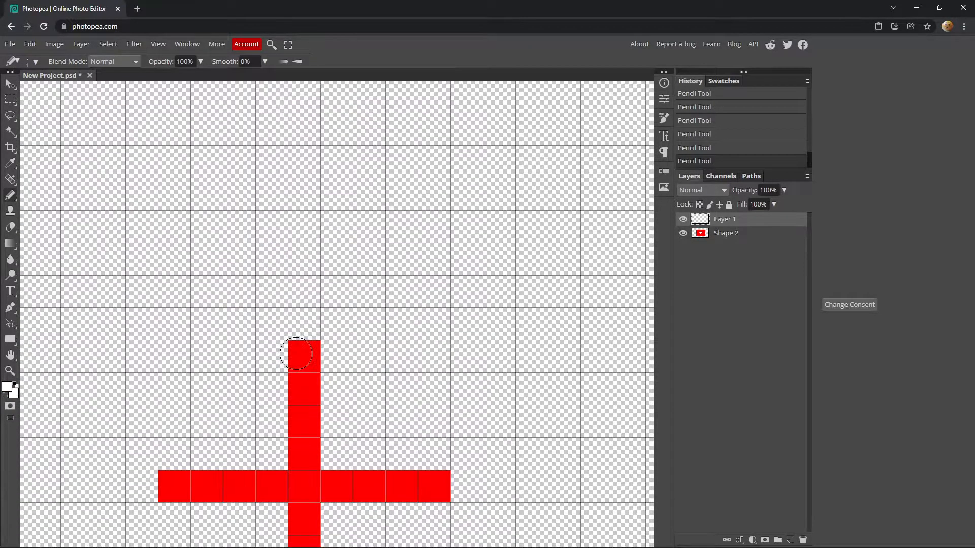
left_click_drag(305, 321, 305, 194)
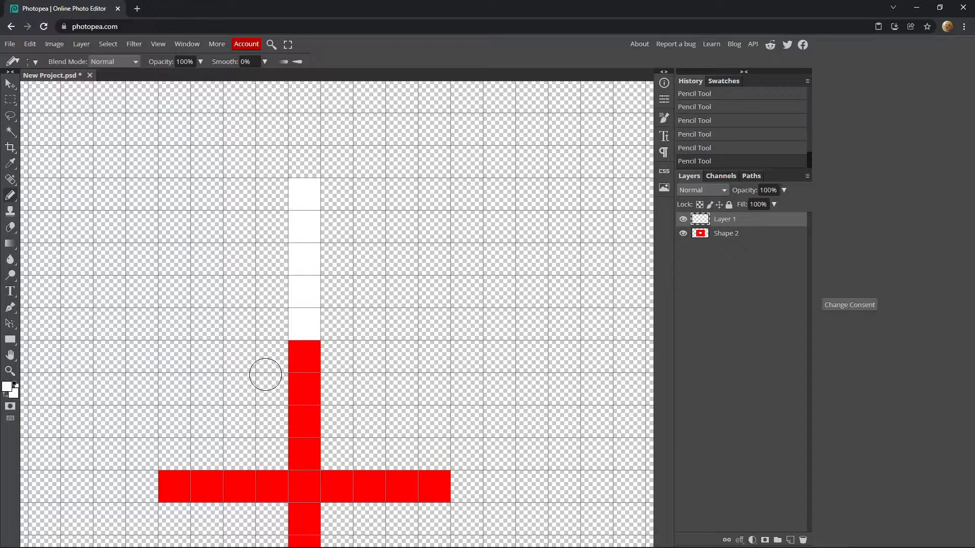
scroll(279, 279, "down", 2)
scroll(303, 349, "up", 4)
scroll(164, 347, "down", 5)
left_click_drag(455, 335, 598, 340)
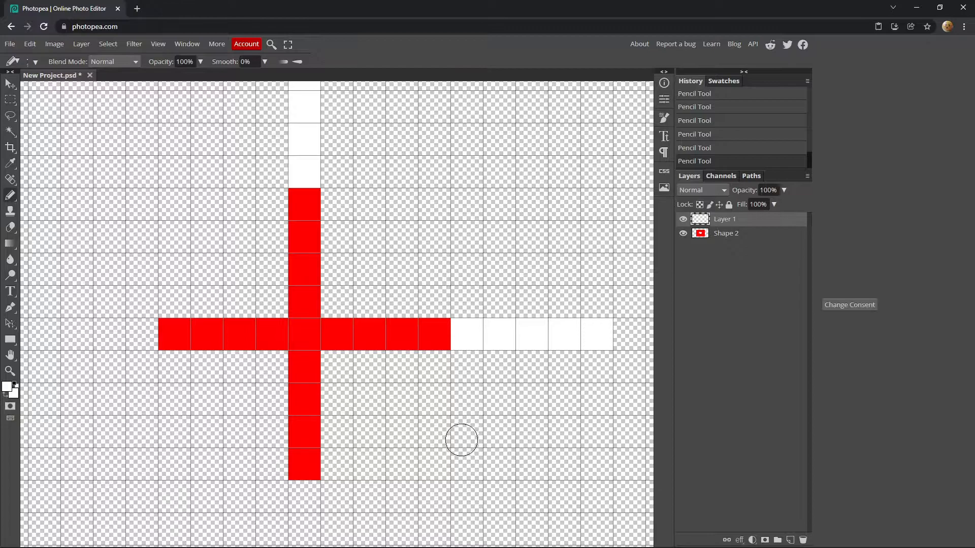
Step: Extend the lower and left arms of the red cross outward with white lines about five pixels long
scroll(462, 441, "down", 5)
left_click_drag(302, 348, 304, 475)
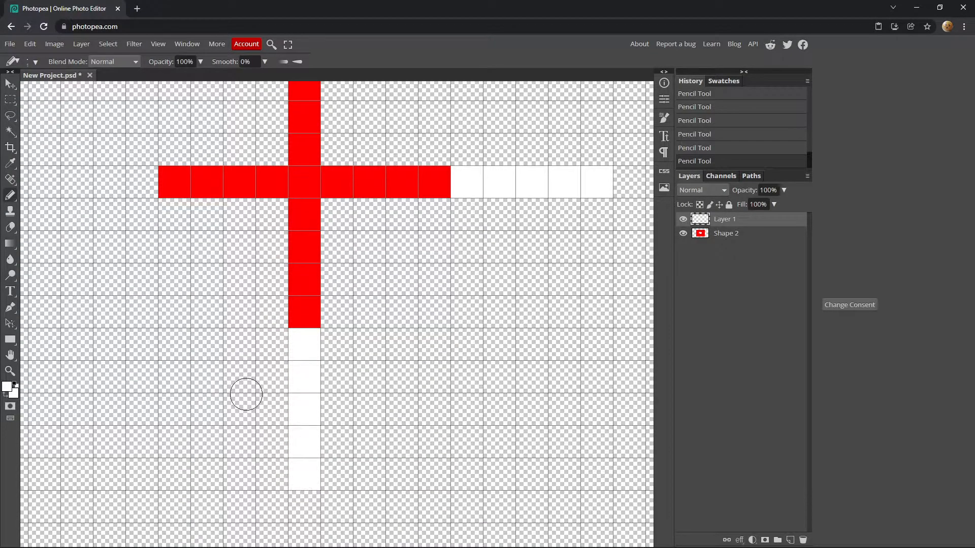
scroll(259, 359, "up", 8)
scroll(117, 404, "down", 2)
left_click_drag(138, 386, 30, 388)
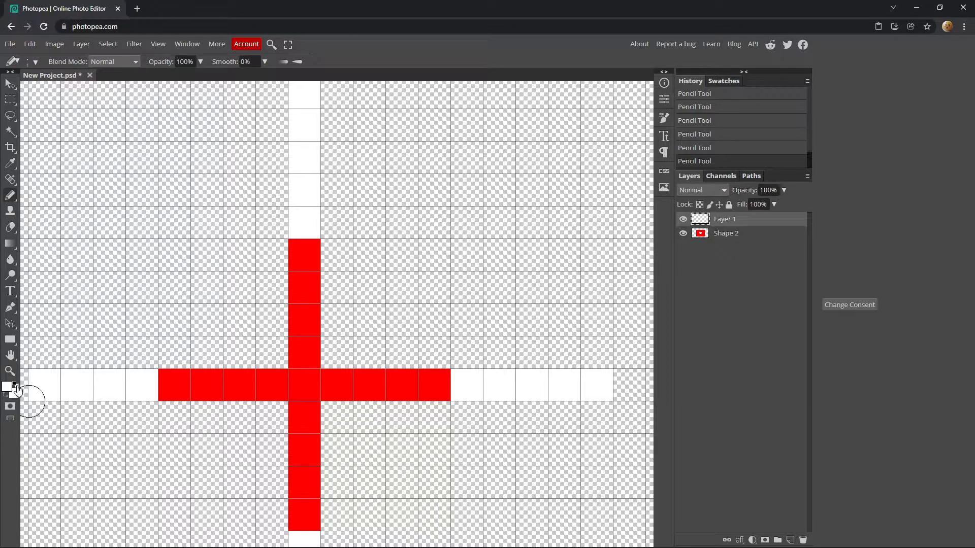
scroll(269, 377, "down", 2)
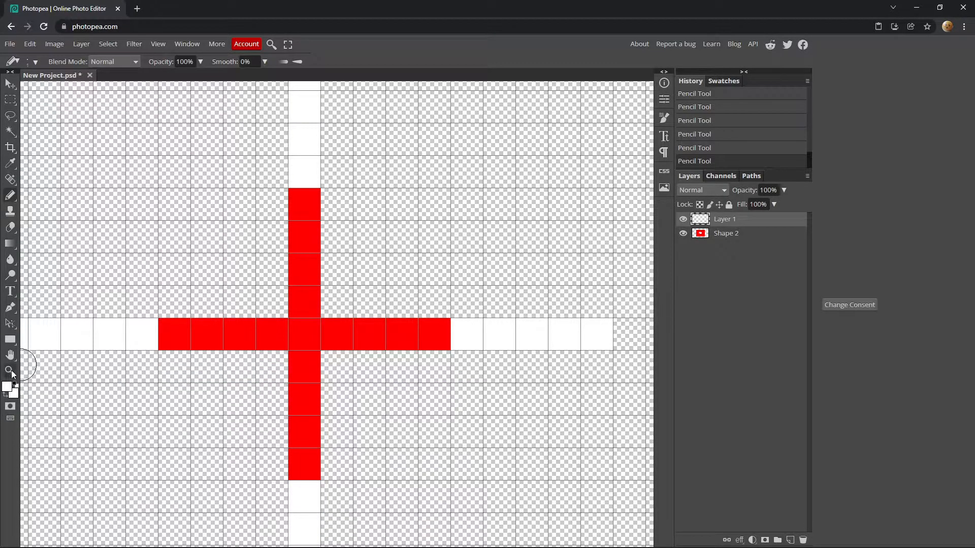
Step: Examine the crosshair's red centre and white arms while switching between Layer 1 and Shape 2
left_click(718, 233)
scroll(338, 312, "up", 3)
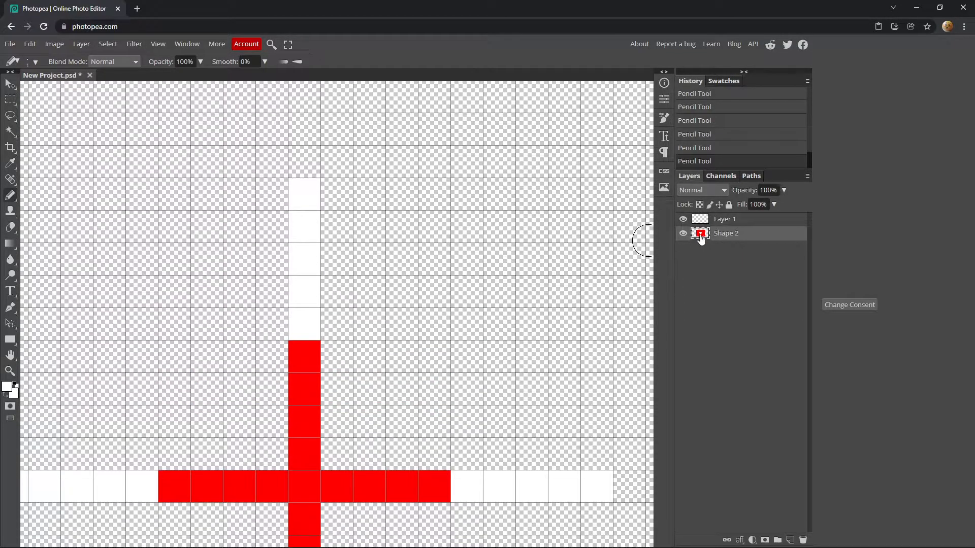
left_click(709, 223)
left_click(713, 233)
scroll(379, 333, "down", 3)
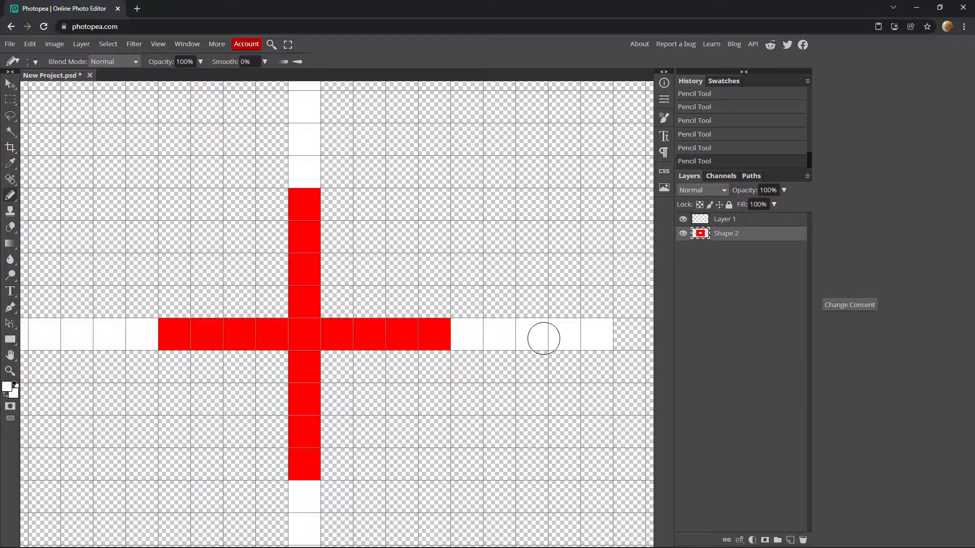
scroll(597, 337, "down", 5)
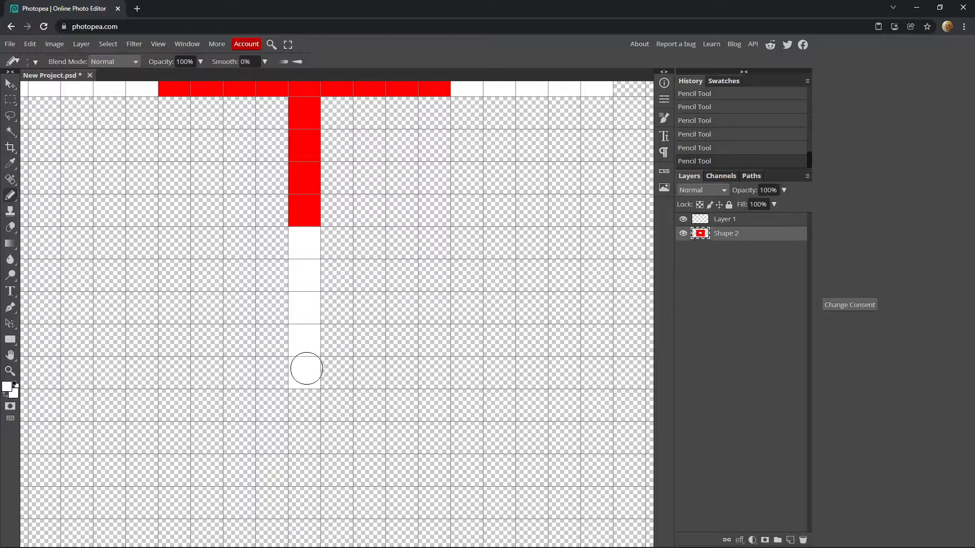
scroll(165, 308, "up", 5)
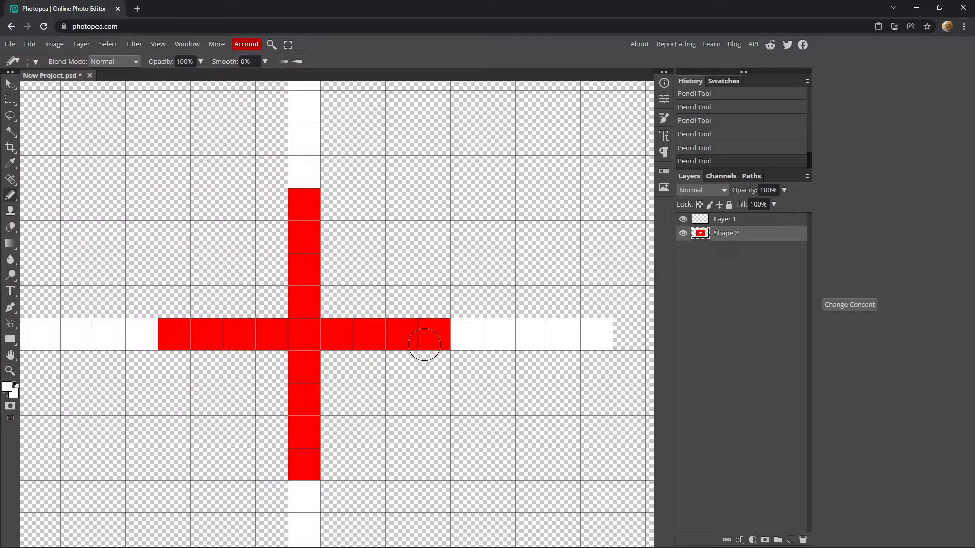
scroll(289, 300, "up", 1)
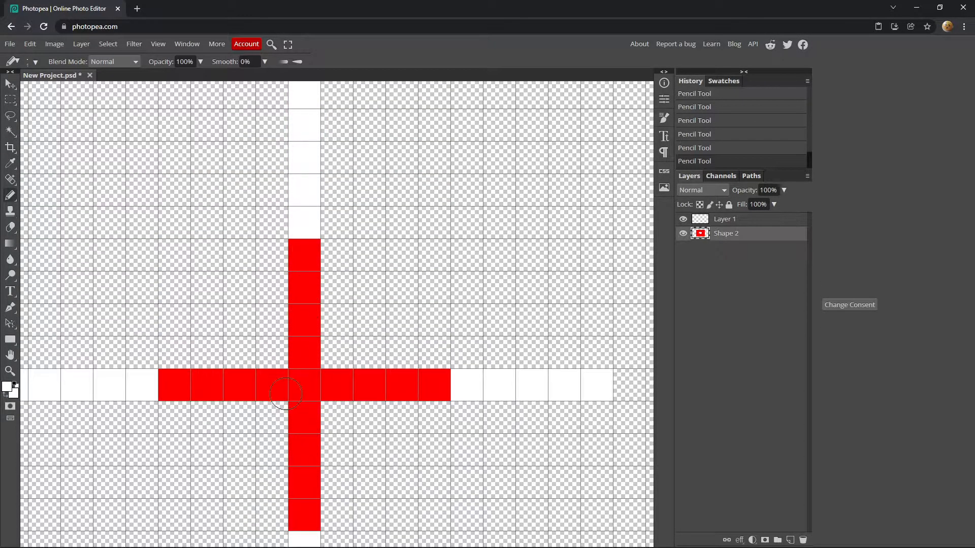
scroll(272, 326, "up", 1)
scroll(322, 374, "down", 5)
scroll(326, 374, "up", 3)
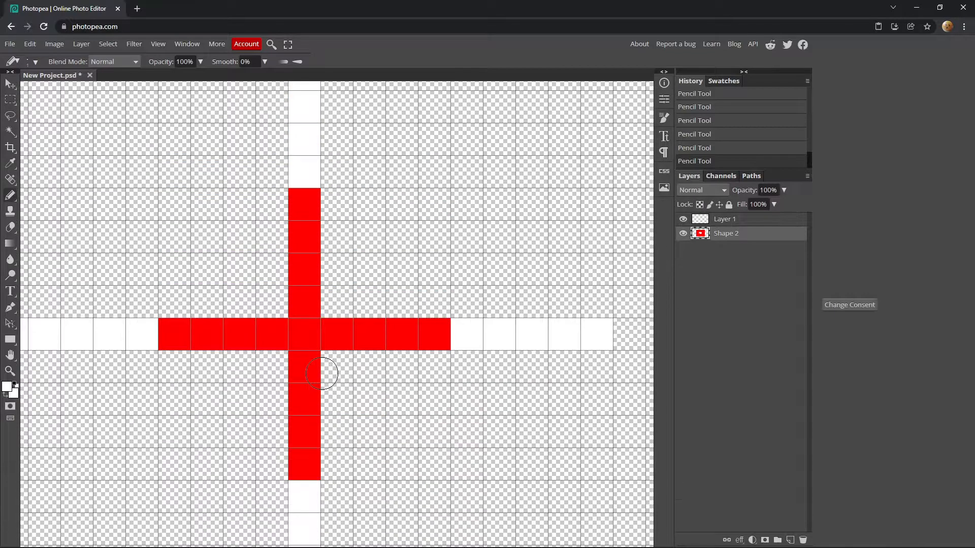
Step: Delete Layer 1, which holds the red cross
left_click(729, 223)
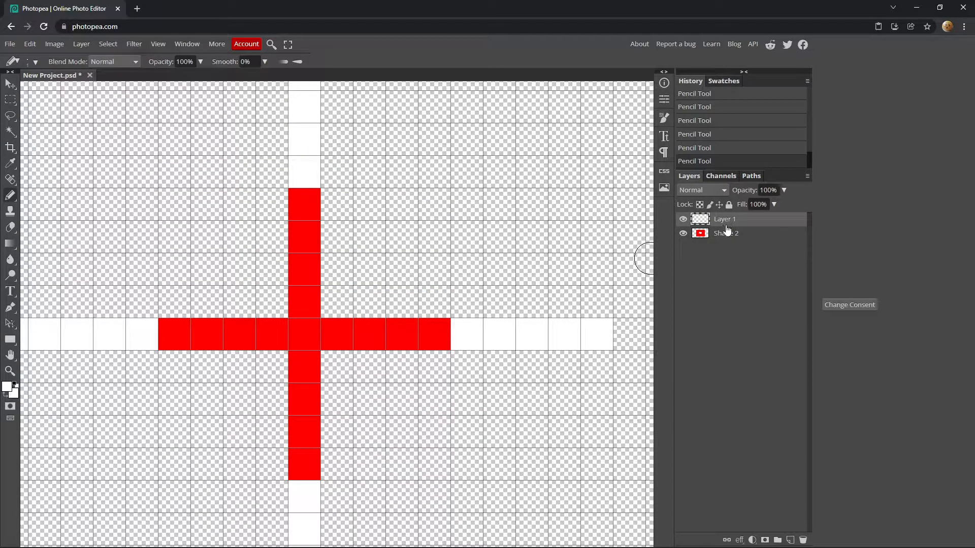
key("Delete")
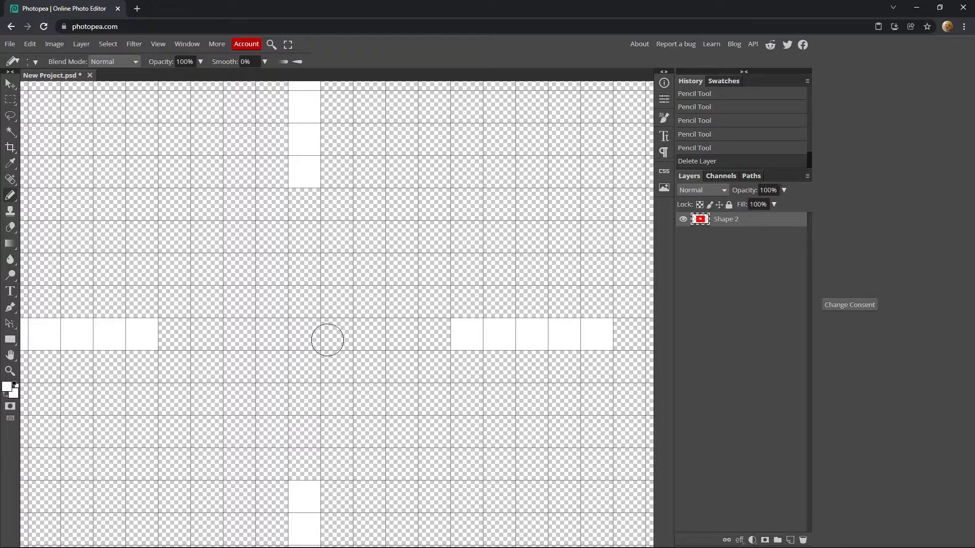
Step: Turn on transform controls and stretch the red Shape 2 frame vertically to the canvas's upper and lower edges, at 140.62% height
left_click(10, 372)
right_click(146, 364)
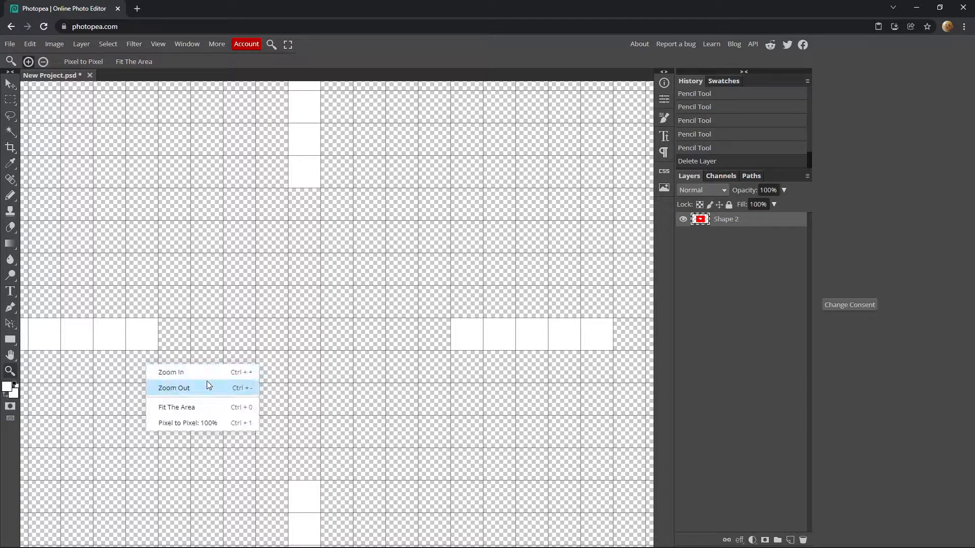
left_click(216, 390)
right_click(357, 341)
left_click(377, 366)
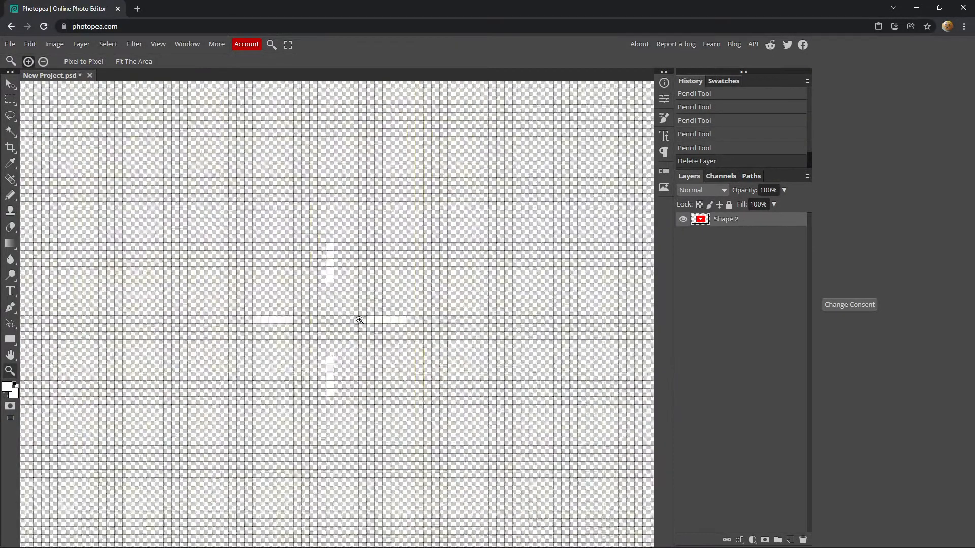
left_click(337, 361, "alt")
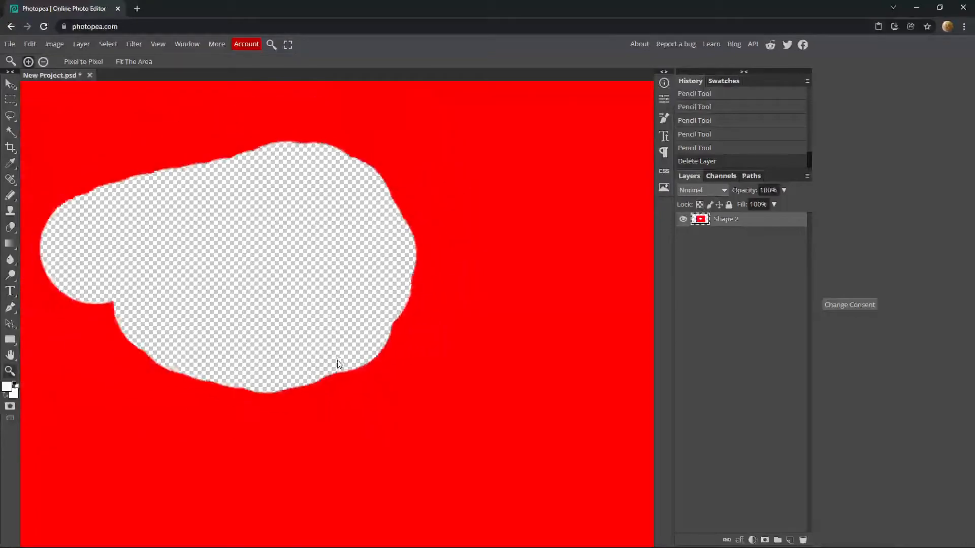
left_click(338, 364, "alt")
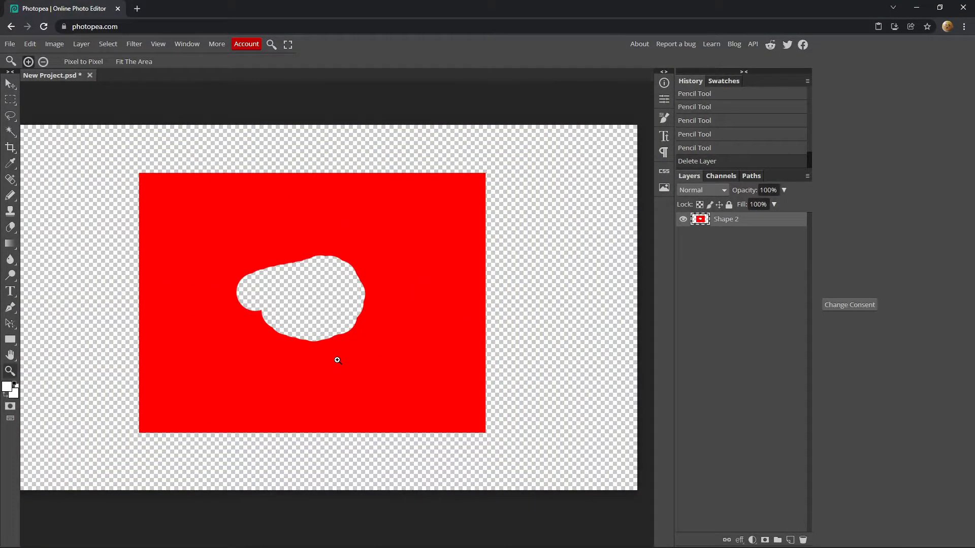
left_click(337, 360, "alt")
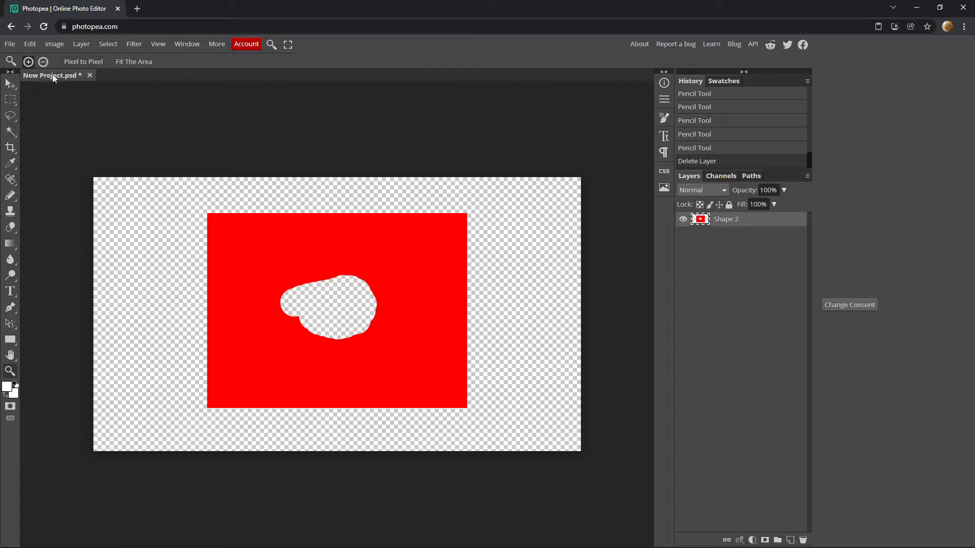
left_click(10, 87)
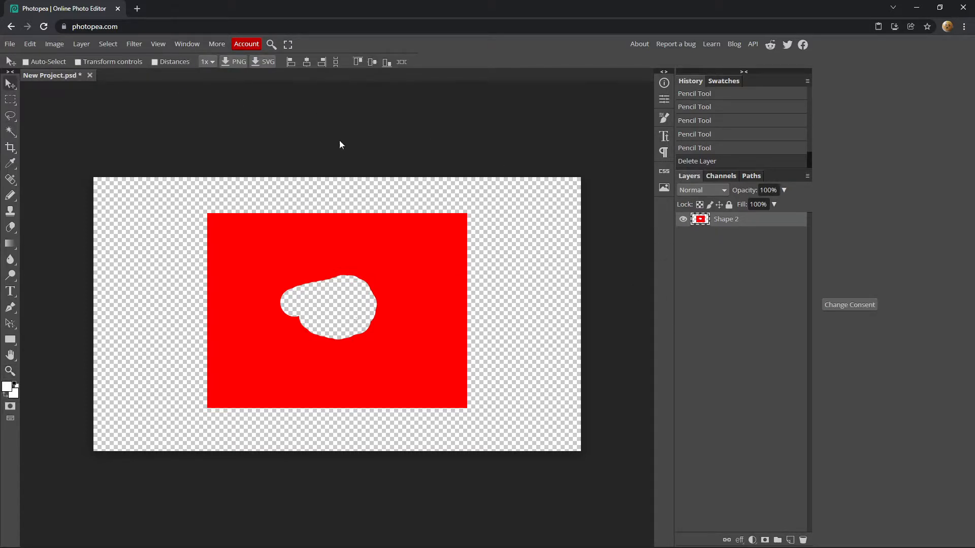
left_click(78, 62)
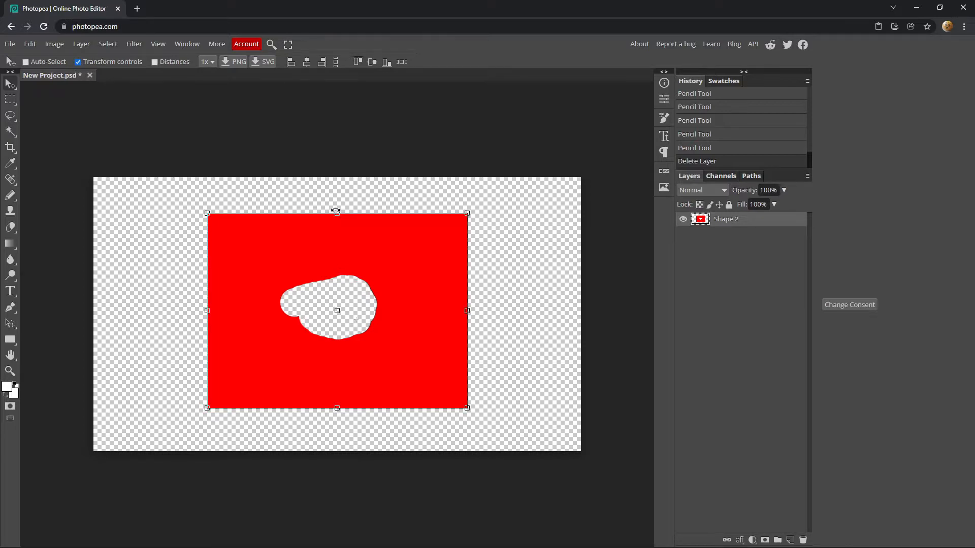
left_click_drag(336, 214, 336, 179)
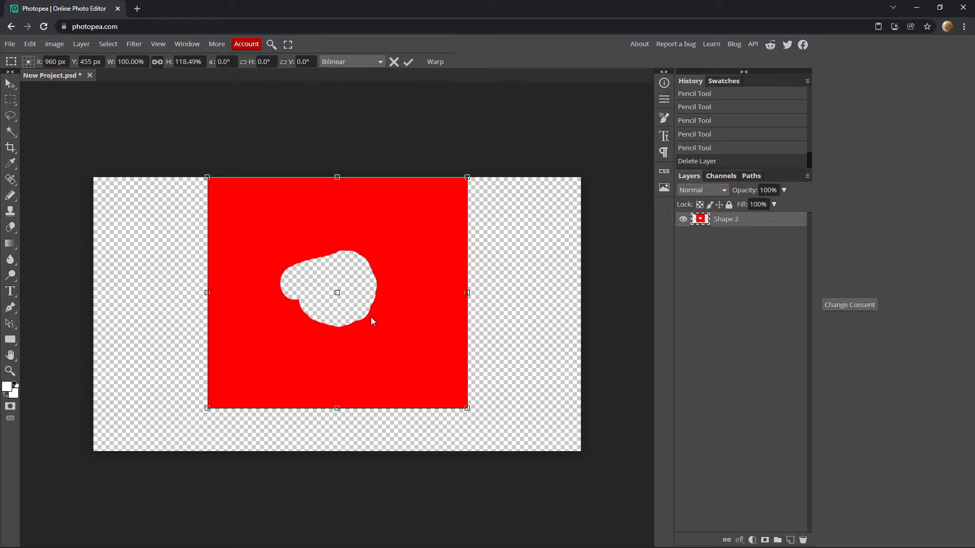
left_click_drag(337, 408, 337, 451)
Step: Stretch the red frame horizontally to both side edges of the canvas, at 187.50% width, then apply the transform and hide its controls
left_click_drag(207, 314, 93, 314)
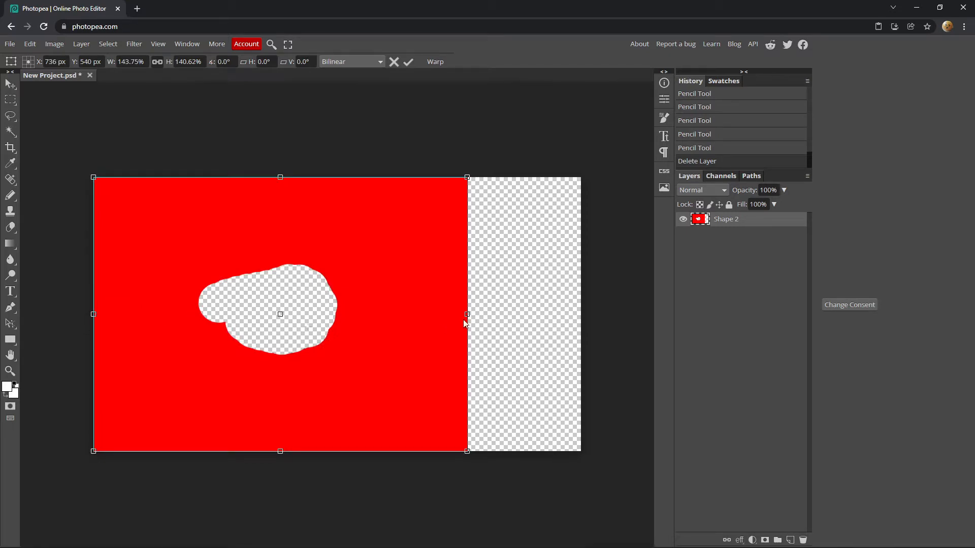
left_click_drag(467, 315, 581, 318)
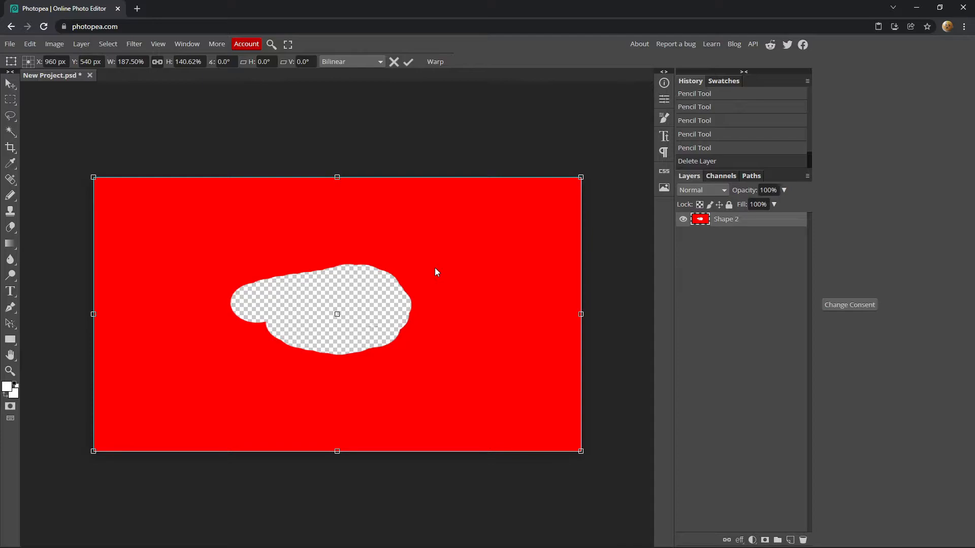
left_click(9, 83)
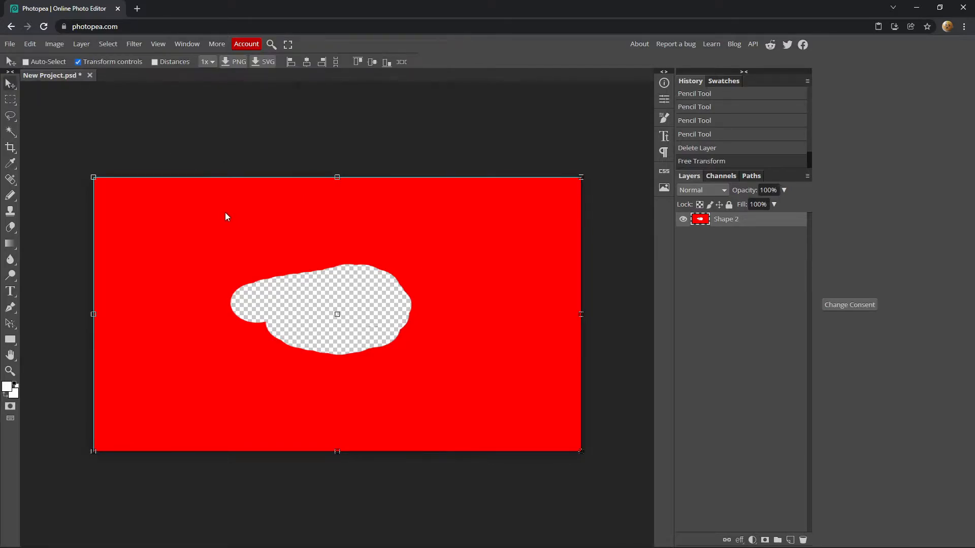
left_click(78, 62)
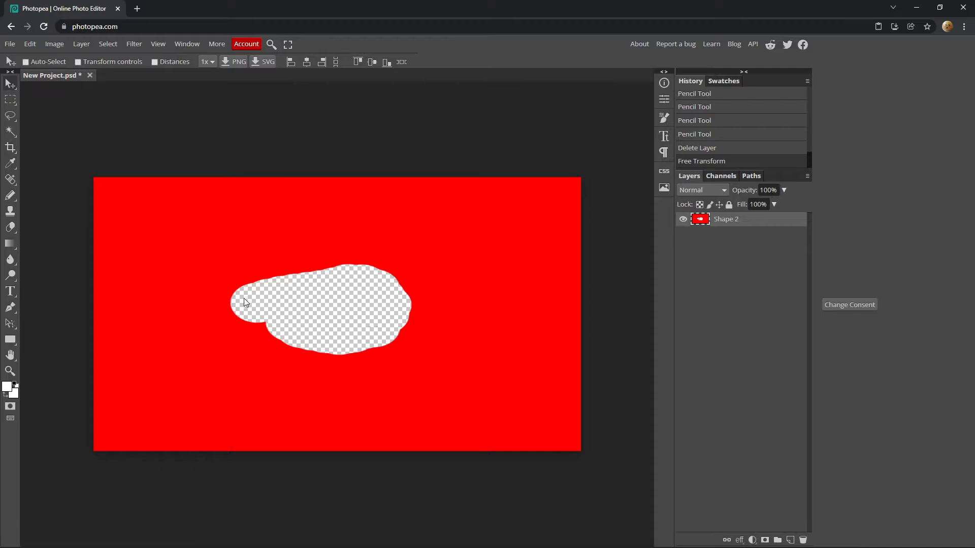
Step: Move the Shape 2 layer leftward and slightly upward together with its white crosshair arms
left_click(10, 371)
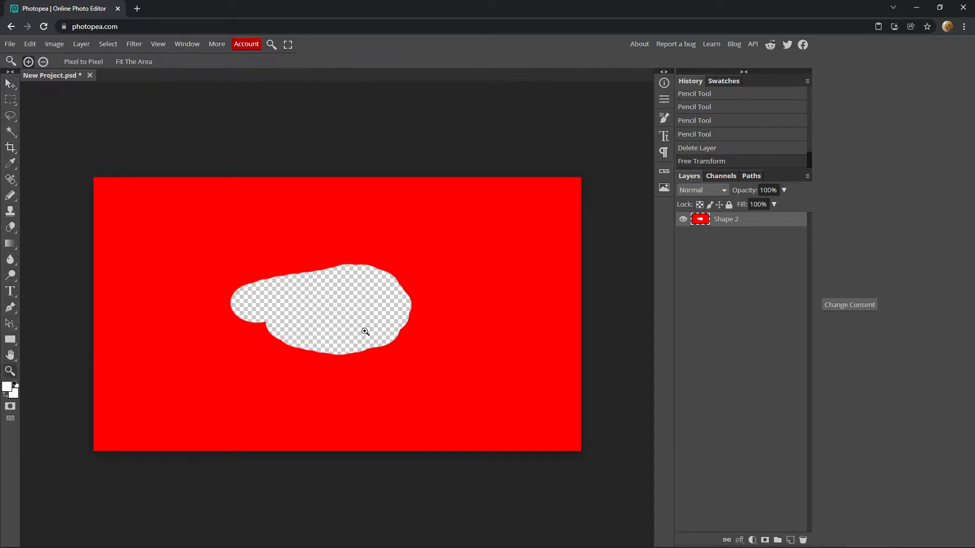
left_click(357, 329)
left_click(324, 303)
left_click(325, 303)
left_click(503, 399)
left_click(502, 399)
left_click(502, 399)
left_click(502, 399)
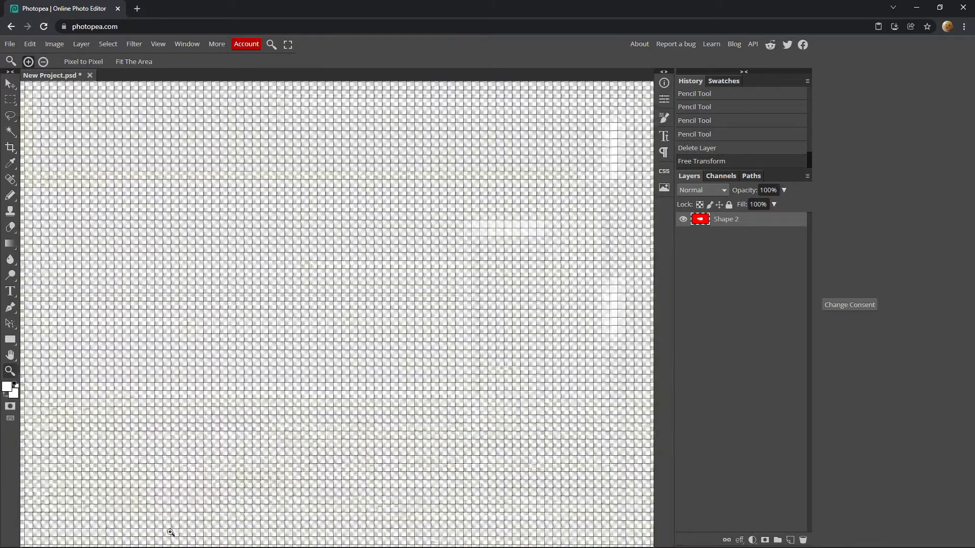
left_click(10, 83)
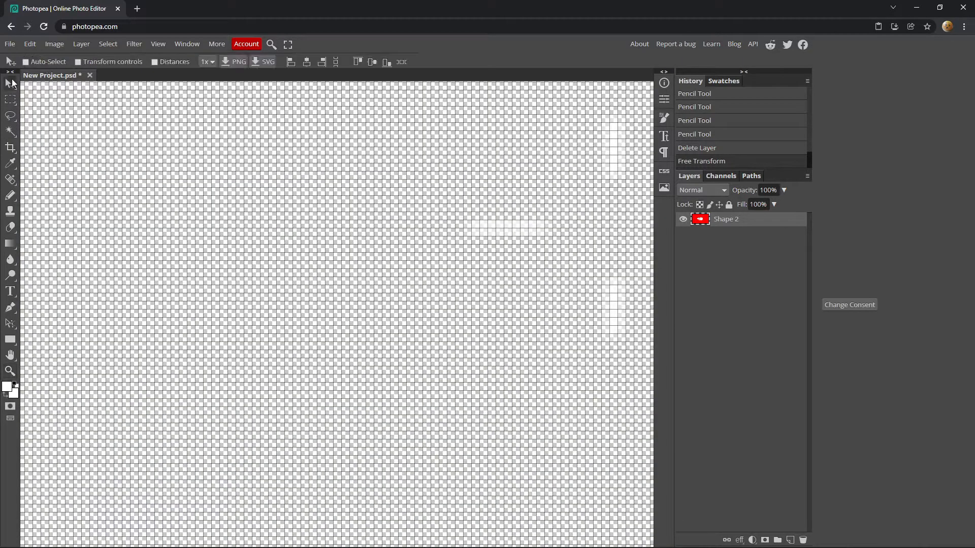
left_click_drag(419, 324, 189, 347)
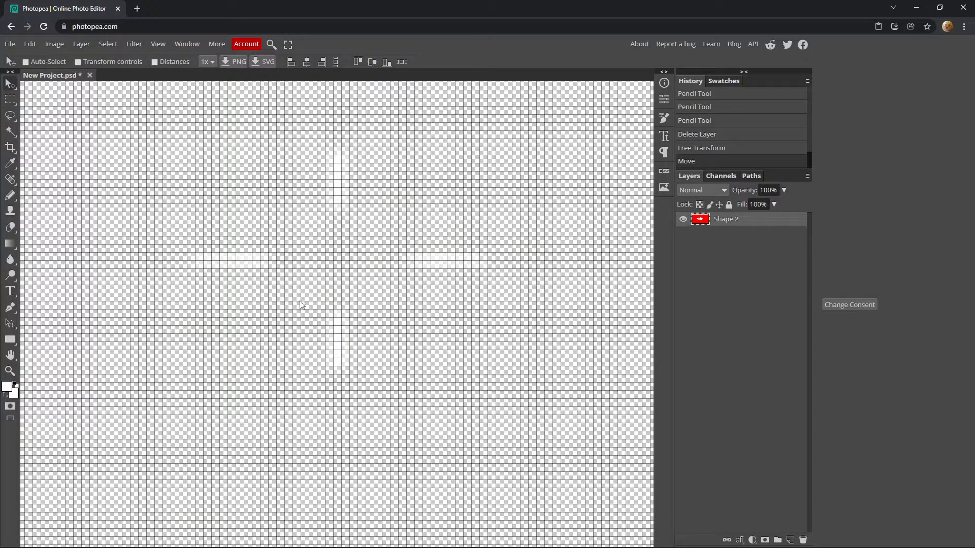
left_click_drag(304, 293, 299, 238)
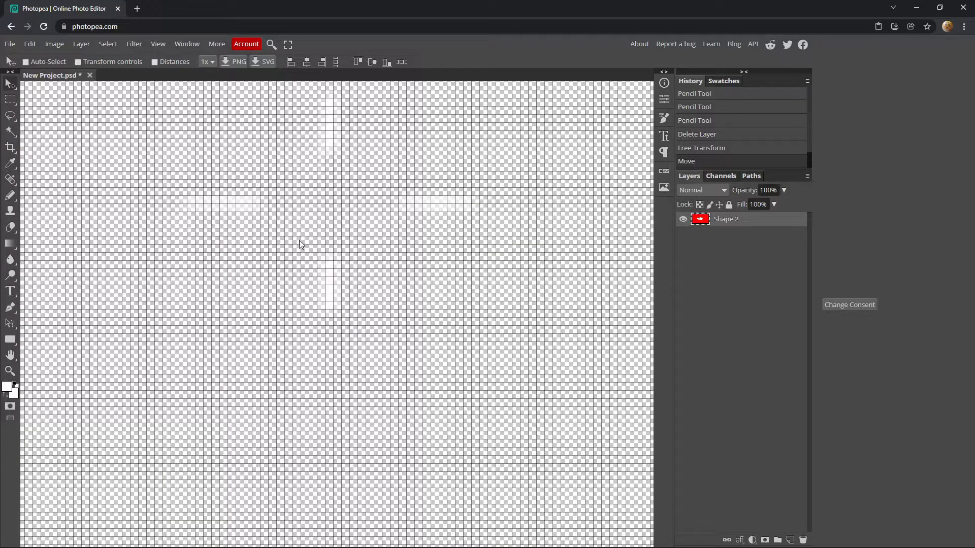
Step: Enlarge the eraser brush and erase the whole red area of the Shape 2 layer from the canvas
scroll(304, 295, "up", 2)
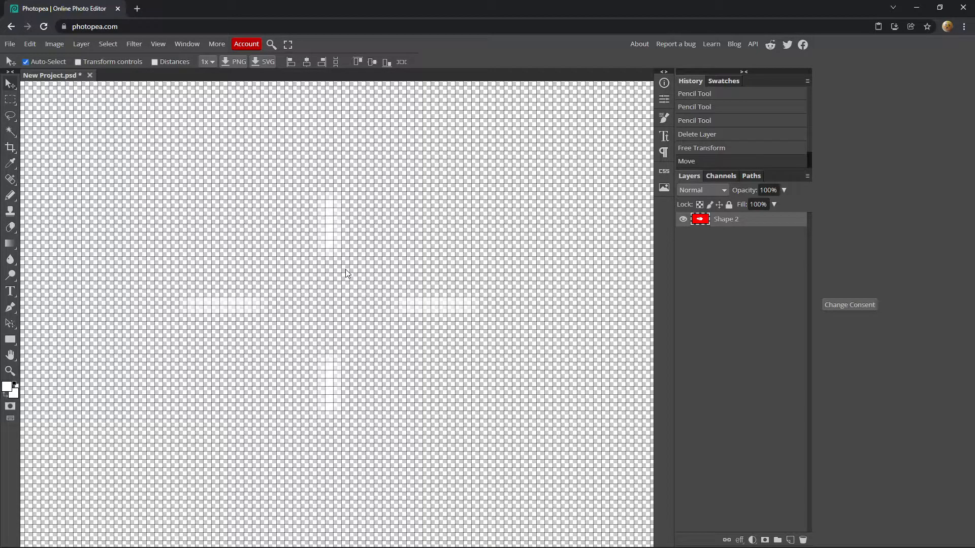
scroll(345, 271, "down", 6)
scroll(345, 273, "down", 4)
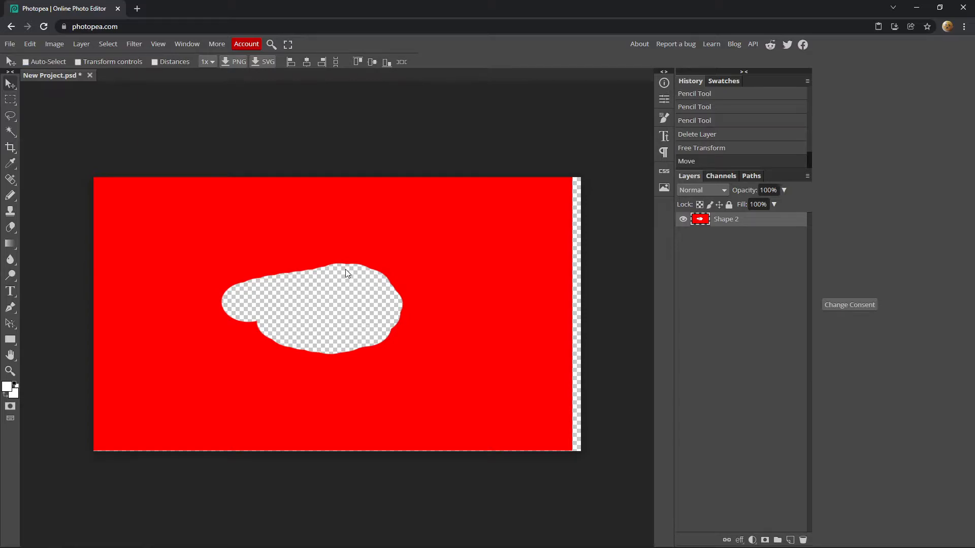
key("e")
right_click(258, 225)
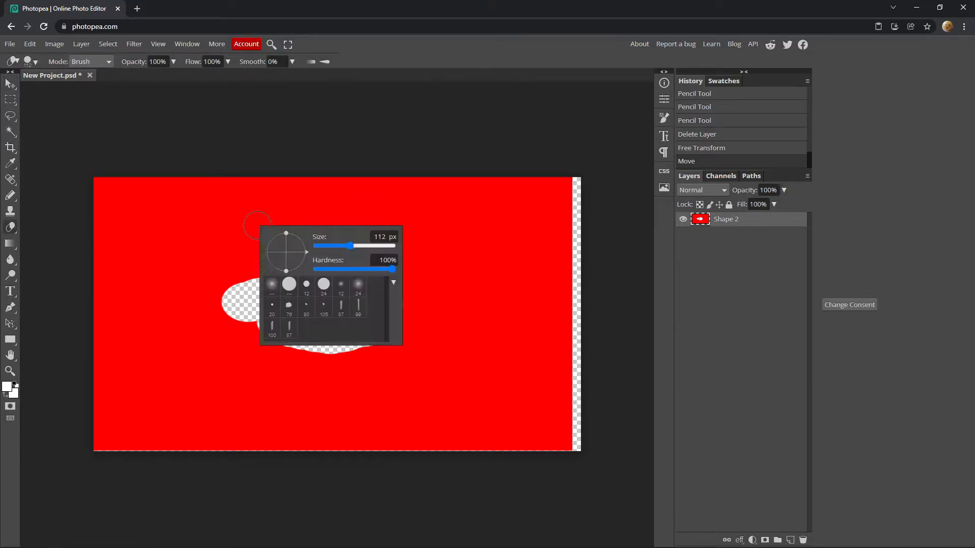
left_click_drag(351, 247, 367, 247)
mouse_move(109, 218)
left_mouse_down()
mouse_move(150, 450)
mouse_move(376, 441)
mouse_move(511, 391)
mouse_move(541, 457)
left_mouse_up()
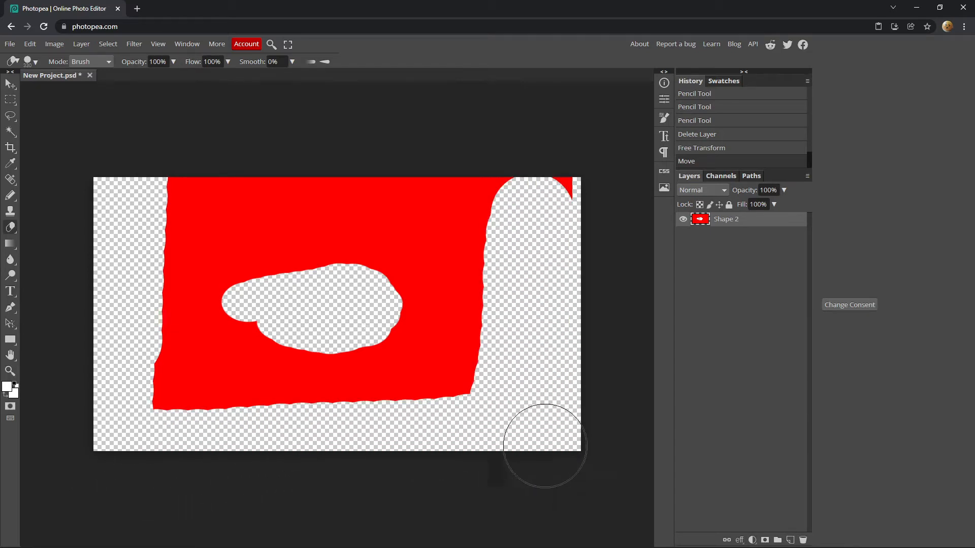
mouse_move(538, 155)
left_mouse_down()
mouse_move(414, 183)
mouse_move(109, 190)
mouse_move(373, 123)
mouse_move(501, 150)
mouse_move(503, 223)
mouse_move(490, 339)
mouse_move(461, 376)
mouse_move(407, 393)
mouse_move(312, 394)
mouse_move(190, 333)
mouse_move(211, 230)
mouse_move(172, 360)
mouse_move(227, 218)
mouse_move(312, 224)
mouse_move(246, 251)
mouse_move(334, 223)
mouse_move(425, 233)
mouse_move(440, 294)
mouse_move(415, 361)
mouse_move(393, 380)
mouse_move(348, 386)
mouse_move(282, 377)
mouse_move(228, 318)
mouse_move(225, 300)
mouse_move(269, 245)
mouse_move(310, 236)
mouse_move(388, 244)
mouse_move(102, 406)
left_mouse_up()
Step: Shift the Shape 2 layer slightly up and left, and erase any leftovers from the right side to the lower-left corner
left_click(11, 84)
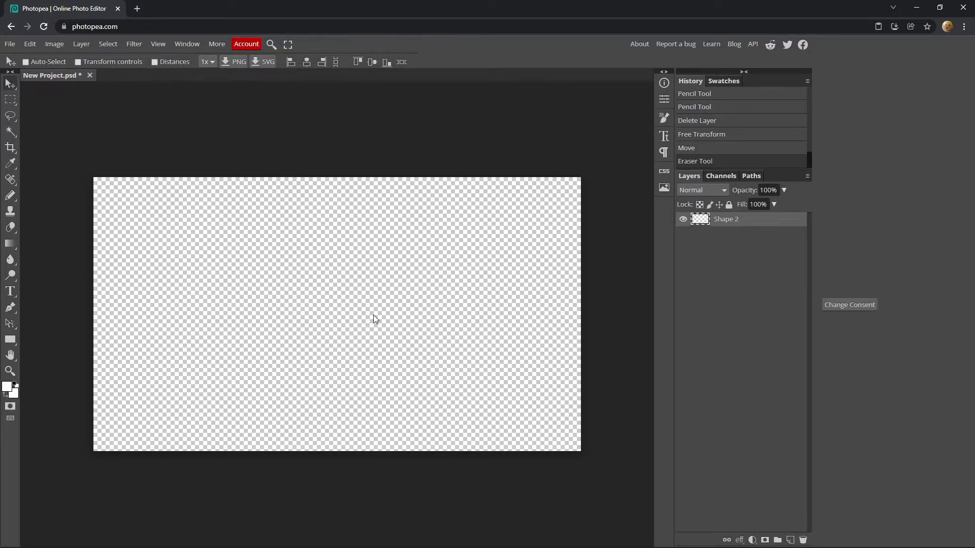
mouse_move(463, 306)
left_mouse_down()
mouse_move(439, 374)
mouse_move(487, 312)
mouse_move(504, 268)
mouse_move(494, 259)
mouse_move(358, 309)
mouse_move(451, 299)
left_mouse_up()
key("e")
mouse_move(540, 226)
left_mouse_down()
mouse_move(90, 228)
mouse_move(91, 457)
left_mouse_up()
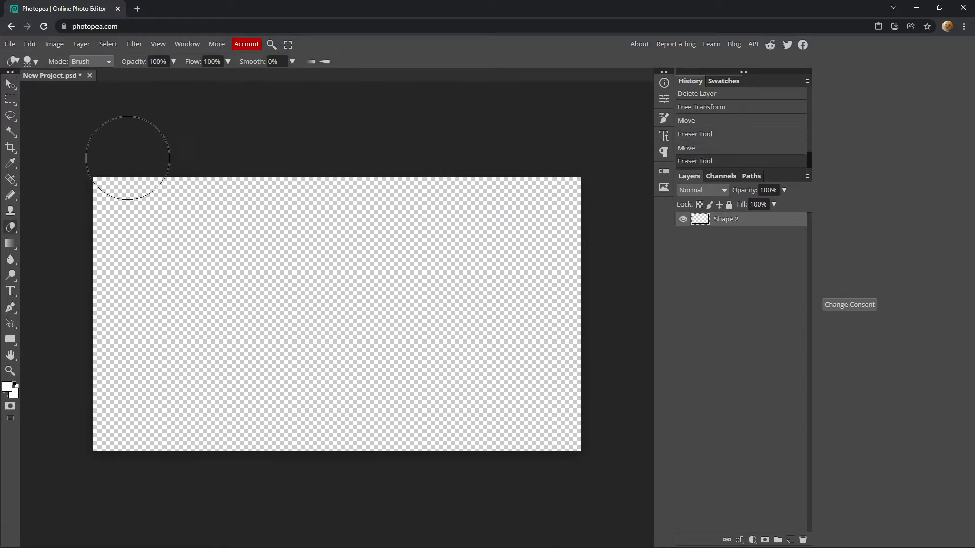
Step: Shift the Shape 2 layer up and right, and erase any leftovers along the canvas's left side
left_click(11, 84)
mouse_move(254, 266)
left_mouse_down()
mouse_move(323, 251)
mouse_move(334, 202)
mouse_move(346, 218)
left_mouse_up()
key("e")
mouse_move(193, 186)
left_mouse_down()
mouse_move(181, 388)
mouse_move(153, 424)
left_mouse_up()
Step: Move the Shape 2 layer down, erase the remaining trace in the canvas's lower-left area, and shift the layer again
left_click(10, 84)
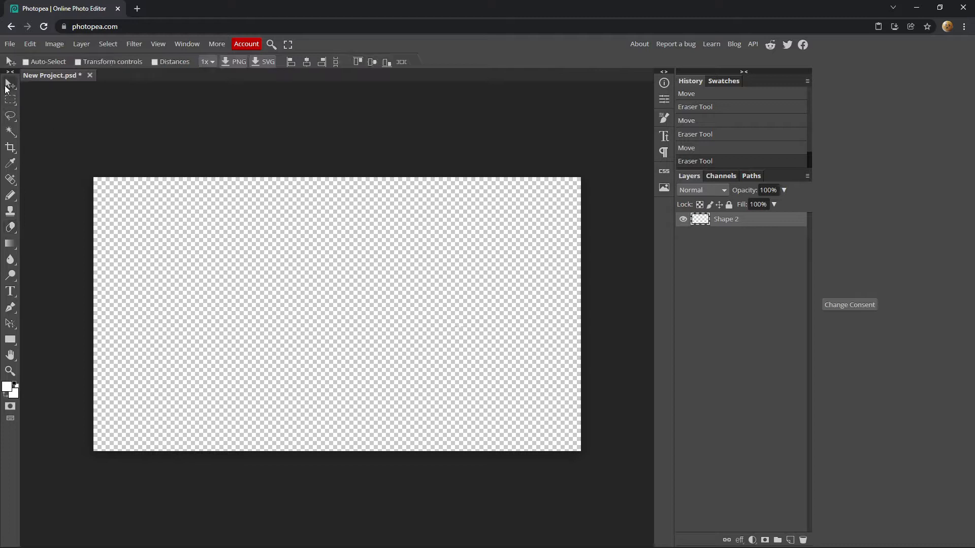
left_click_drag(241, 283, 237, 311)
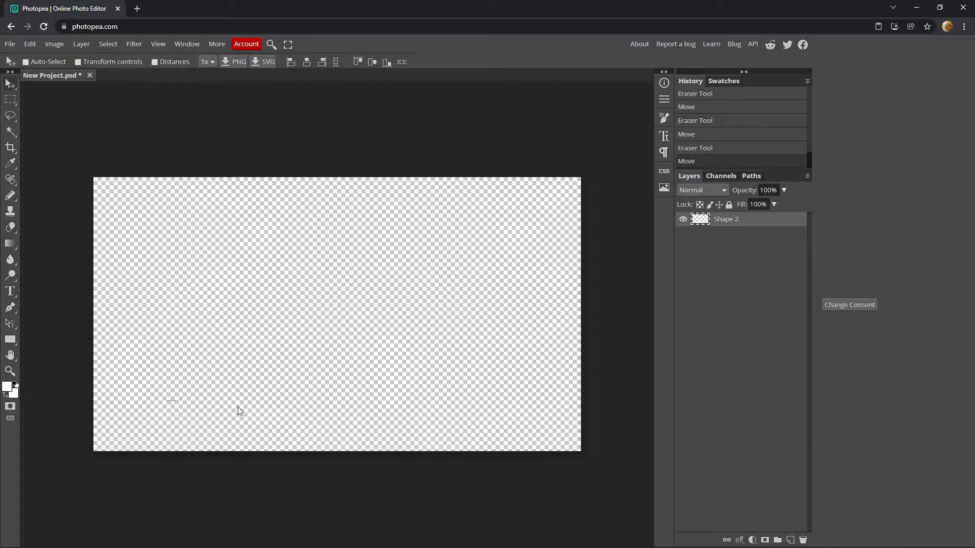
key("e")
left_click(173, 407)
left_click(10, 84)
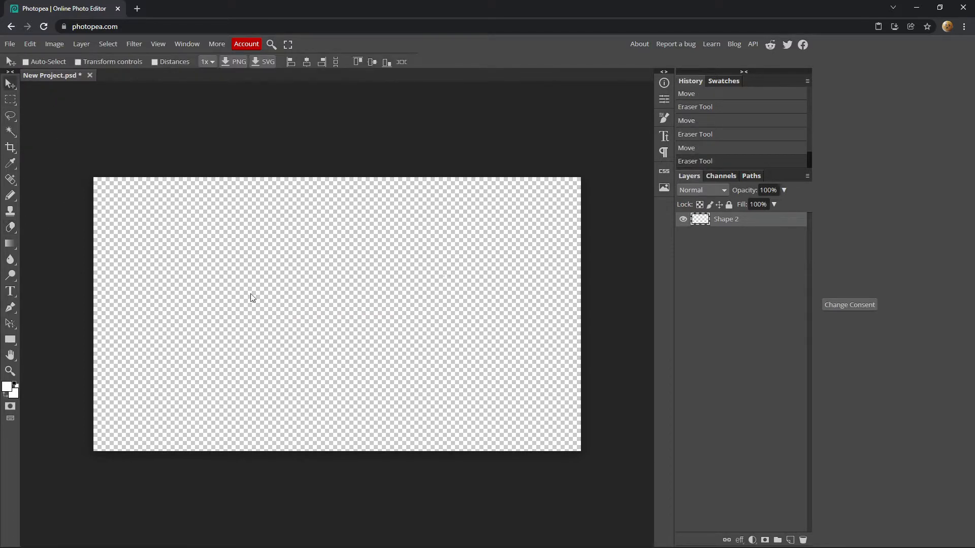
left_click_drag(155, 371, 168, 371)
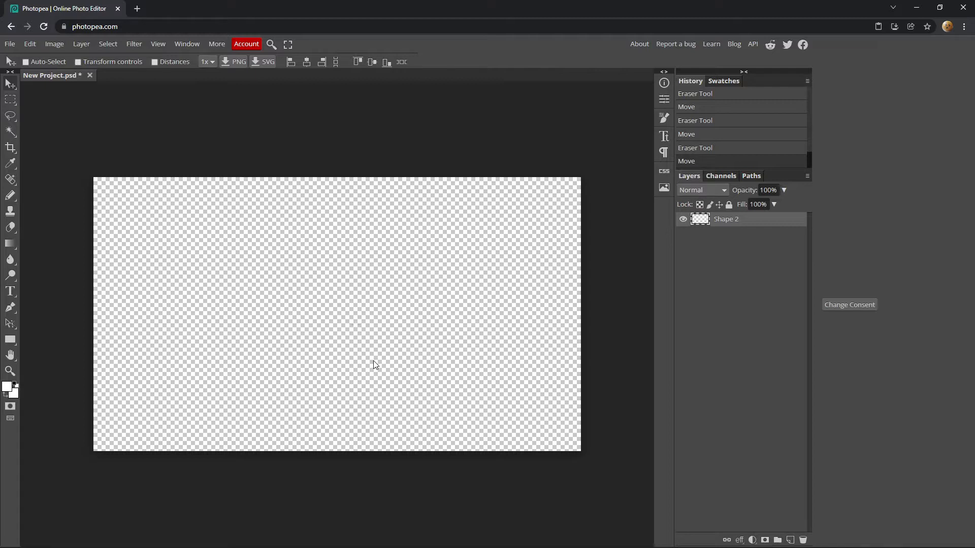
Step: Centre the Shape 2 layer vertically and horizontally on the whole canvas, and clear the selection
key("ctrl+a")
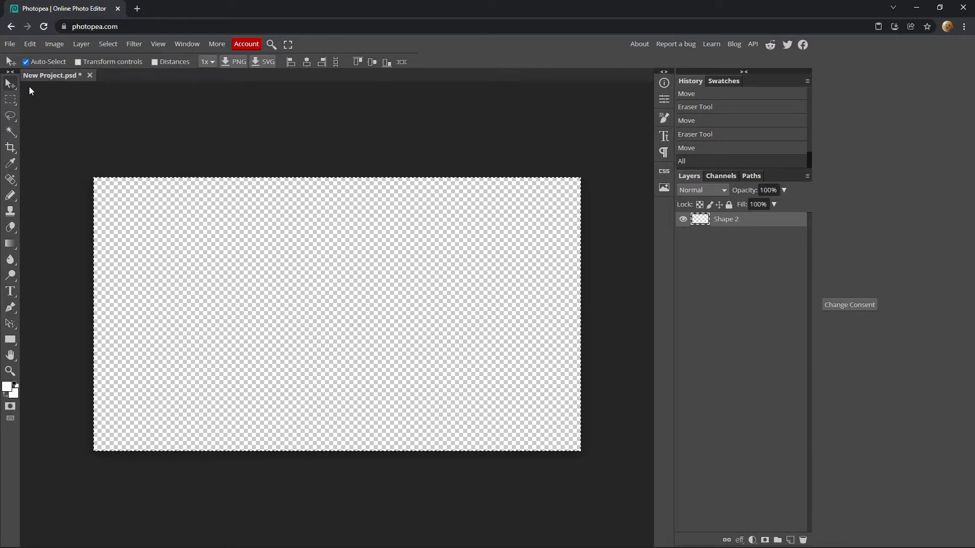
left_click(373, 62)
left_click(306, 63)
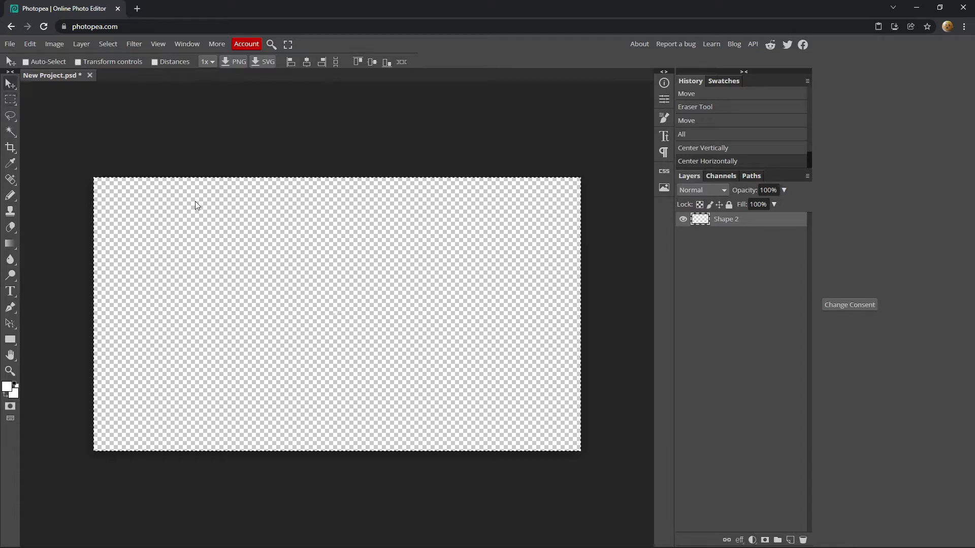
key("ctrl+d")
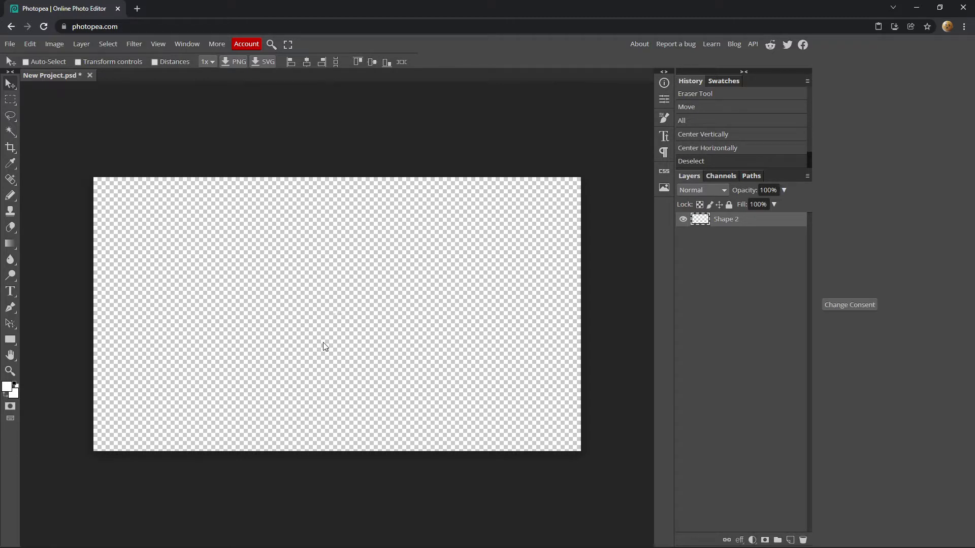
Step: Export the image as a 1920 × 1080 PNG named New Project at 100% quality
left_click(12, 45)
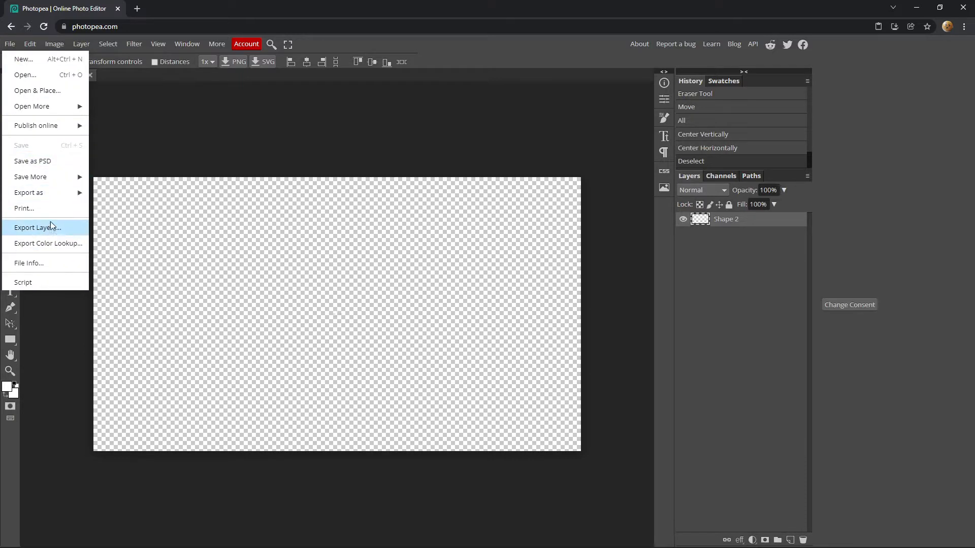
mouse_move(55, 196)
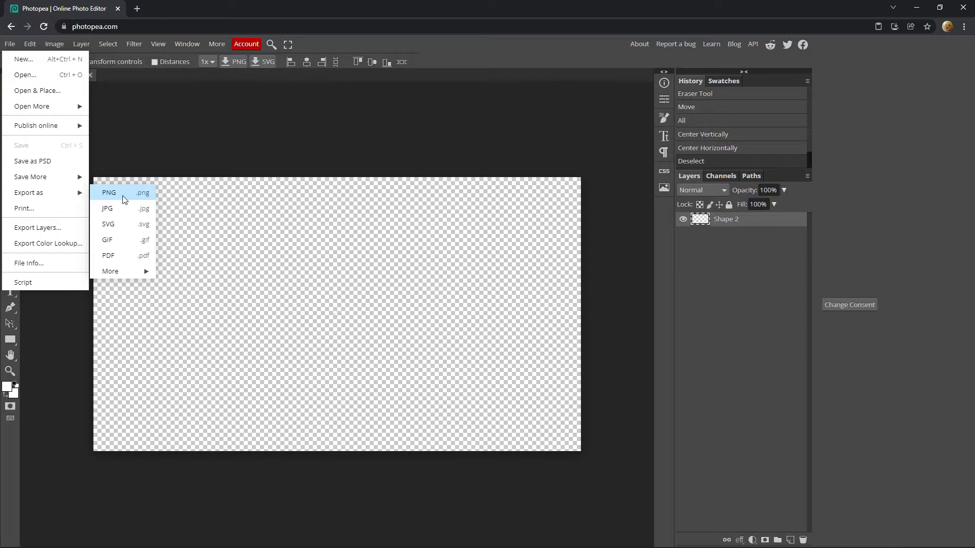
left_click(124, 199)
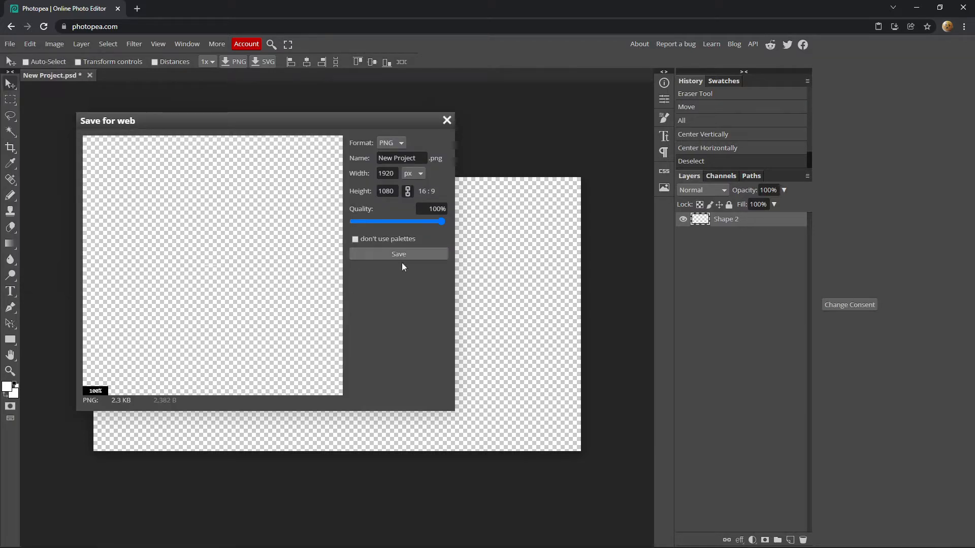
left_click(425, 260)
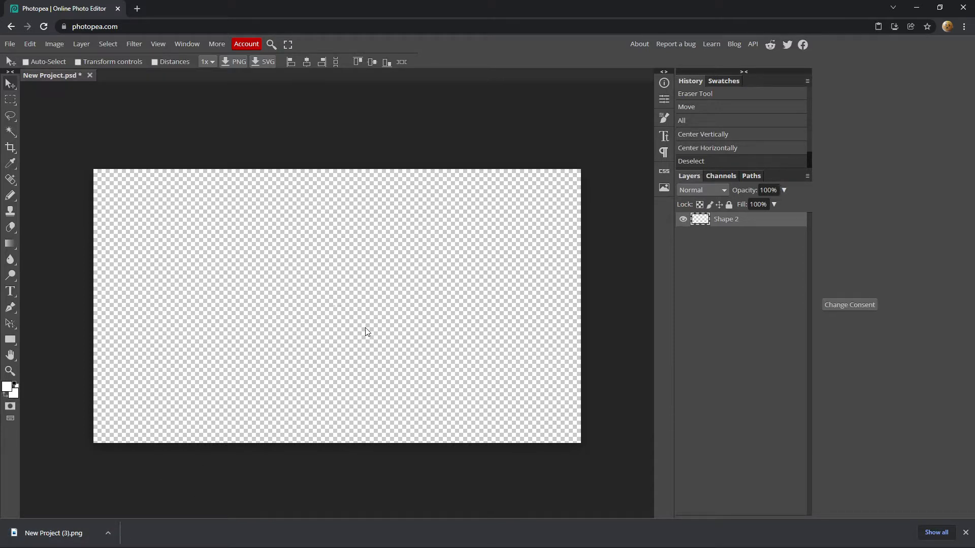
Step: Switch to the running CS:GO game, then quit it and confirm the exit
mouse_move(514, 525)
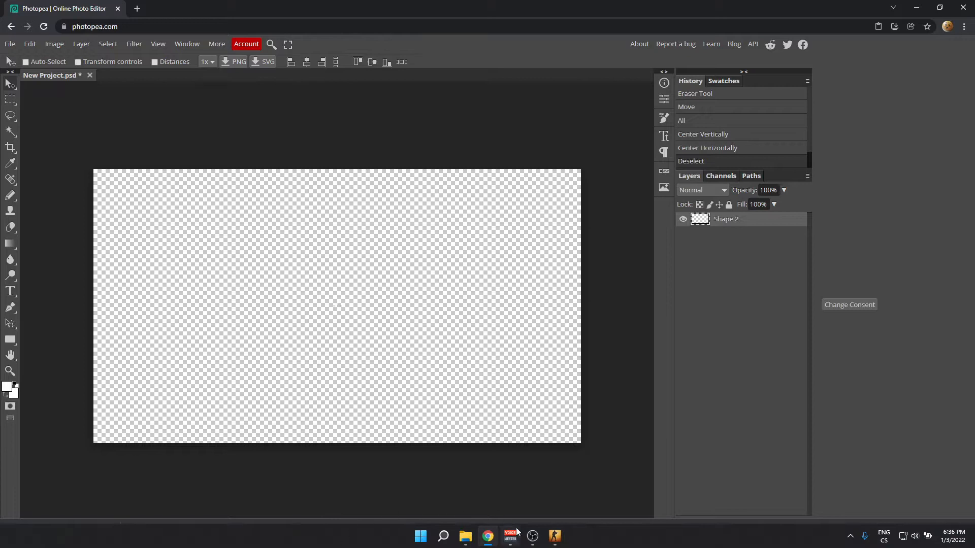
left_click(563, 537)
left_click(17, 373)
left_click(300, 219)
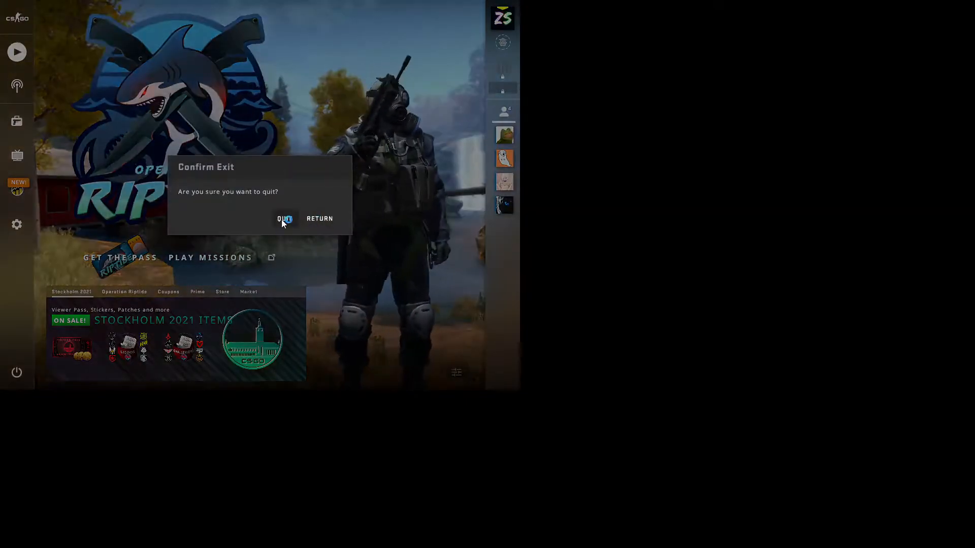
left_click(282, 219)
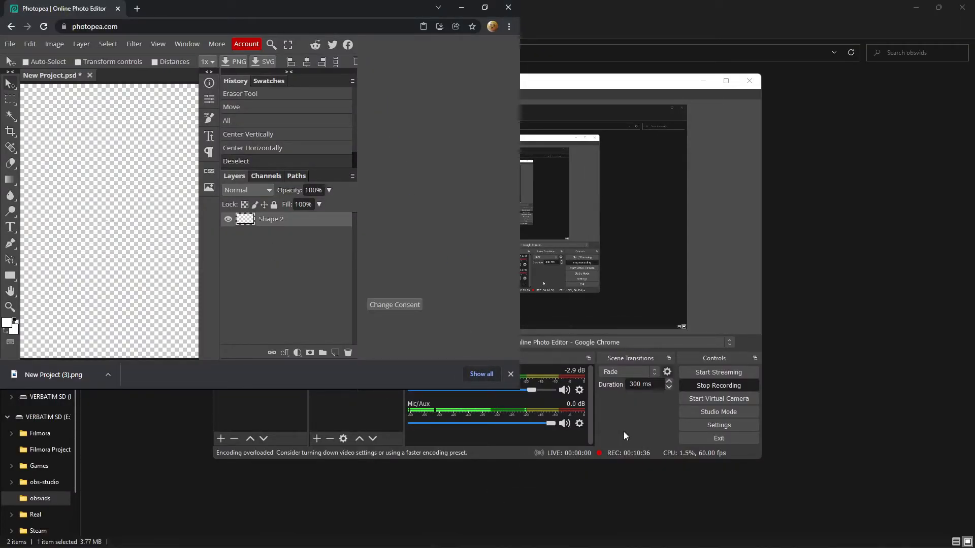
Step: Launch KovaaK's from Steam and return to Photopea with the browser window maximized
mouse_move(532, 538)
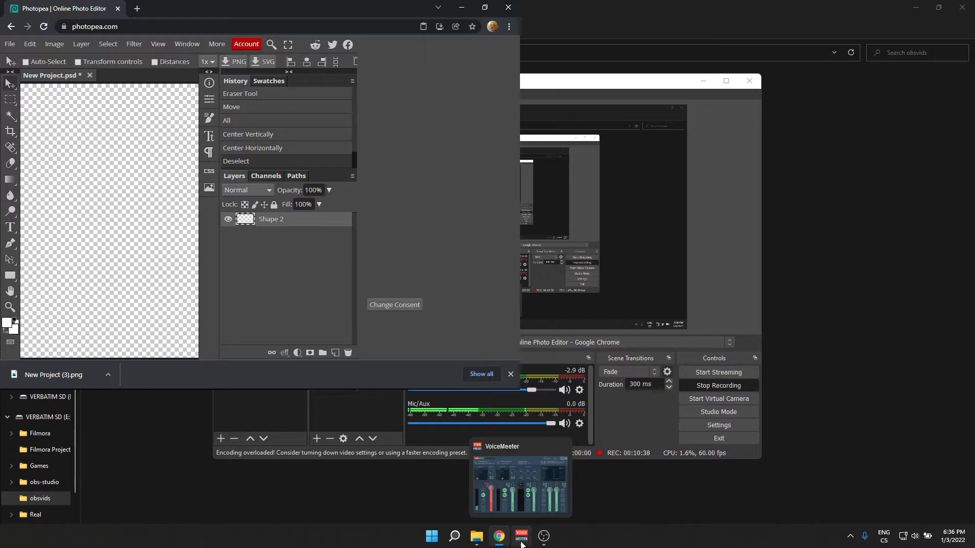
left_click(850, 536)
right_click(829, 508)
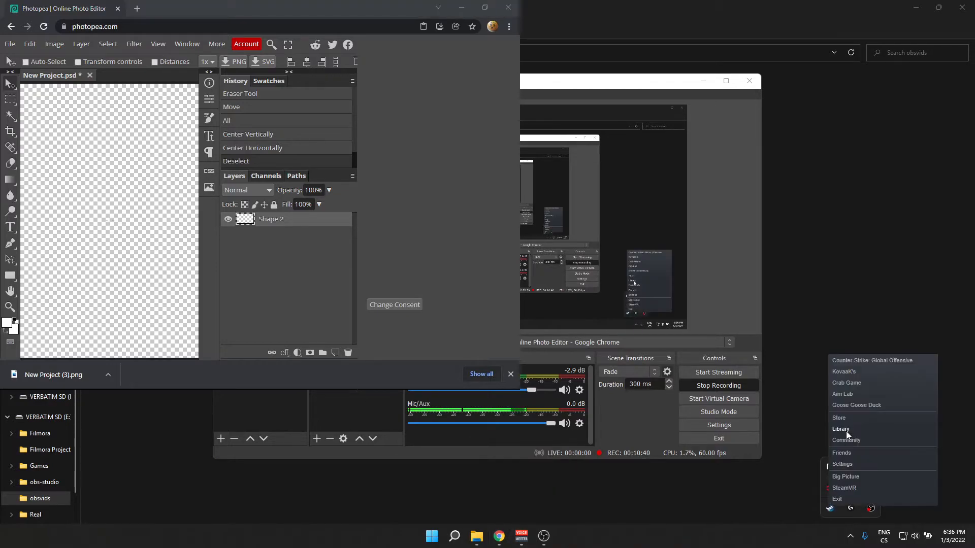
left_click(846, 372)
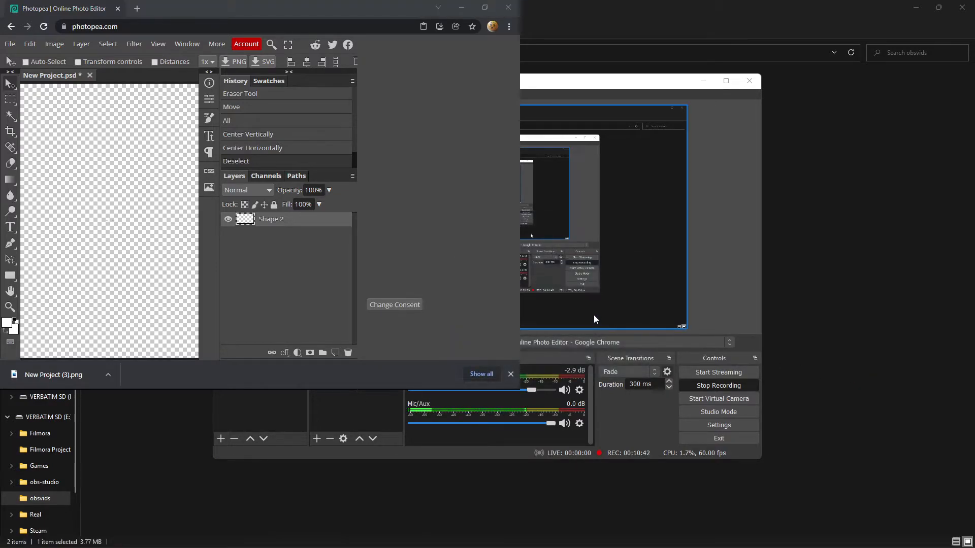
left_click(483, 9)
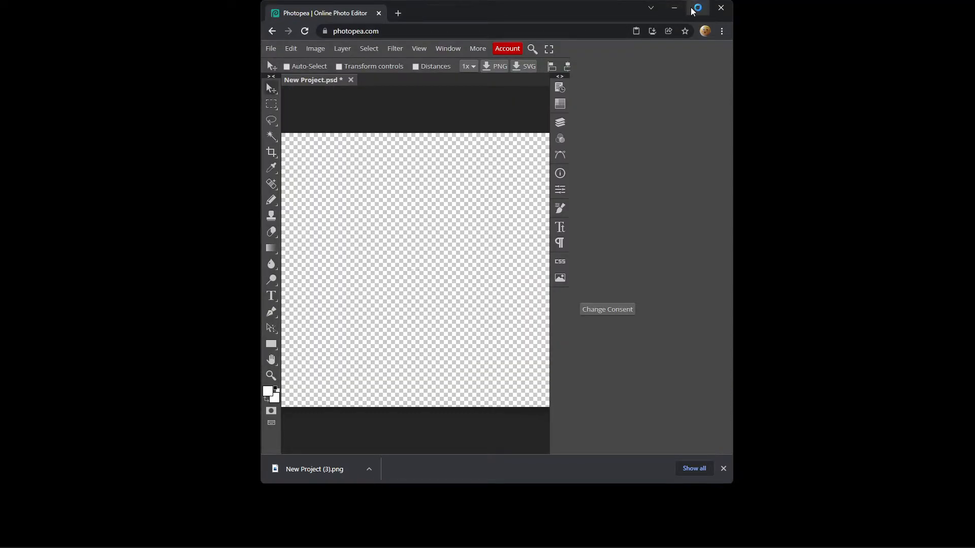
left_click(696, 9)
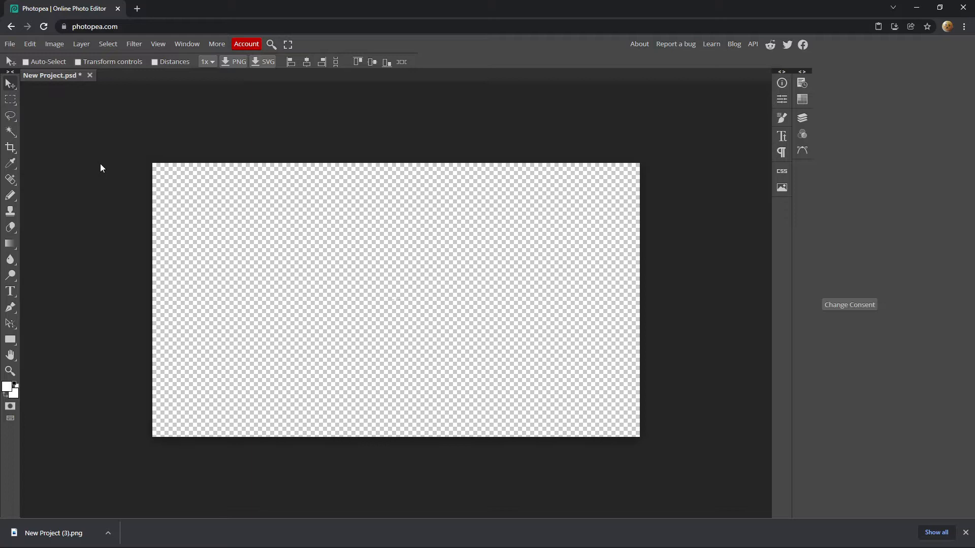
key("e")
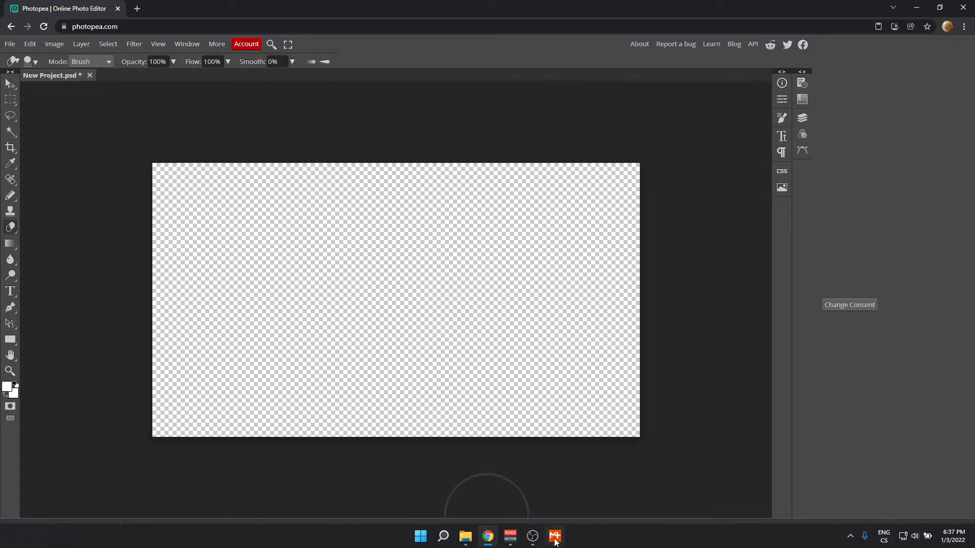
left_click(558, 537)
left_click(715, 71)
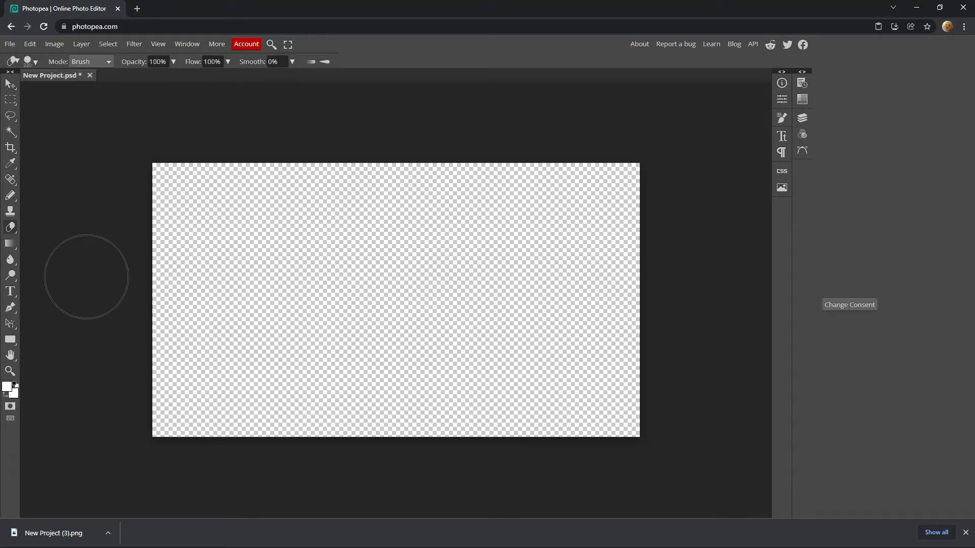
Step: Choose the Pencil tool with a 1 px tip at 100% hardness for pixel drawing on the canvas
key("ctrl+plus")
key("ctrl+plus")
key("ctrl+plus")
key("ctrl+plus")
key("ctrl+plus")
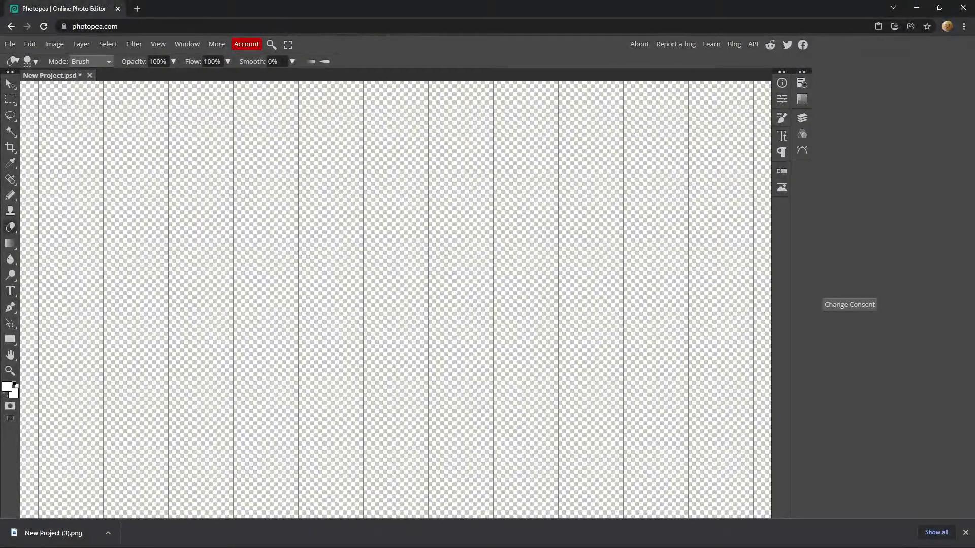
key("b")
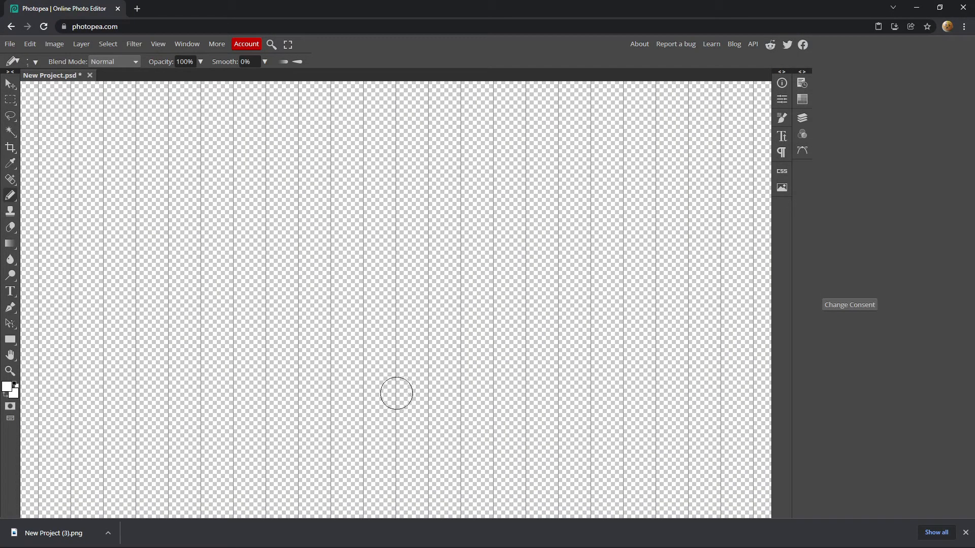
right_click(10, 195)
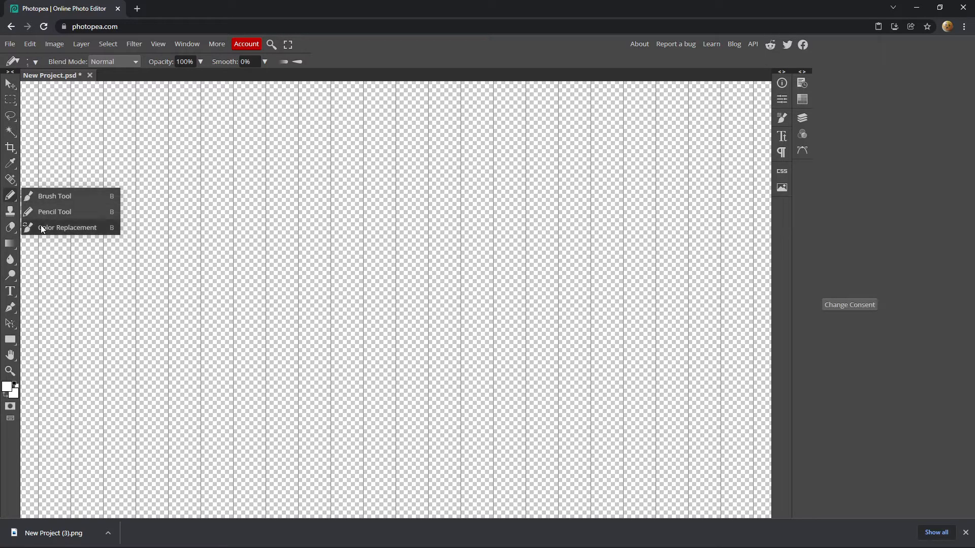
left_click(51, 198)
right_click(491, 282)
left_click_drag(624, 304, 407, 303)
right_click(10, 195)
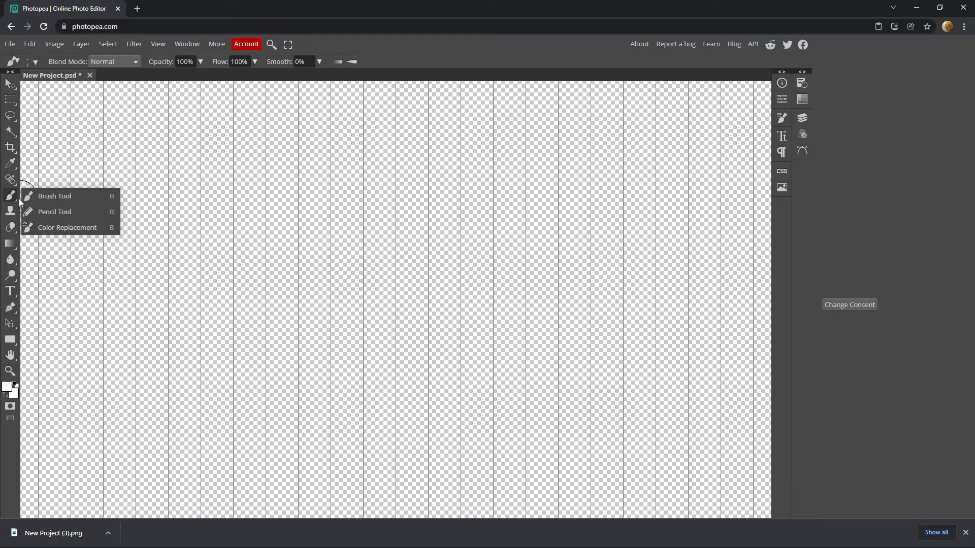
left_click(52, 211)
right_click(400, 263)
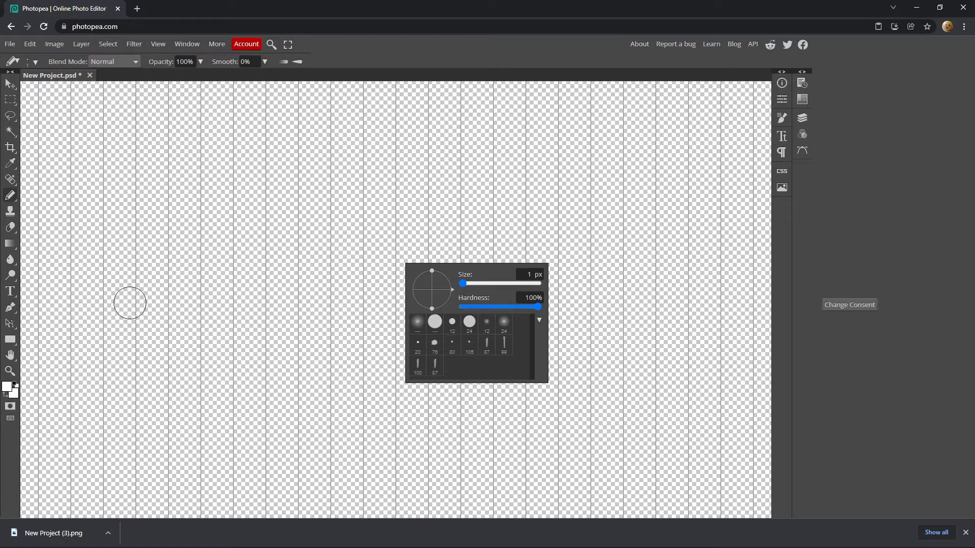
Step: Set the foreground colour to pure red
left_click(6, 388)
left_click(234, 245)
left_click(267, 260)
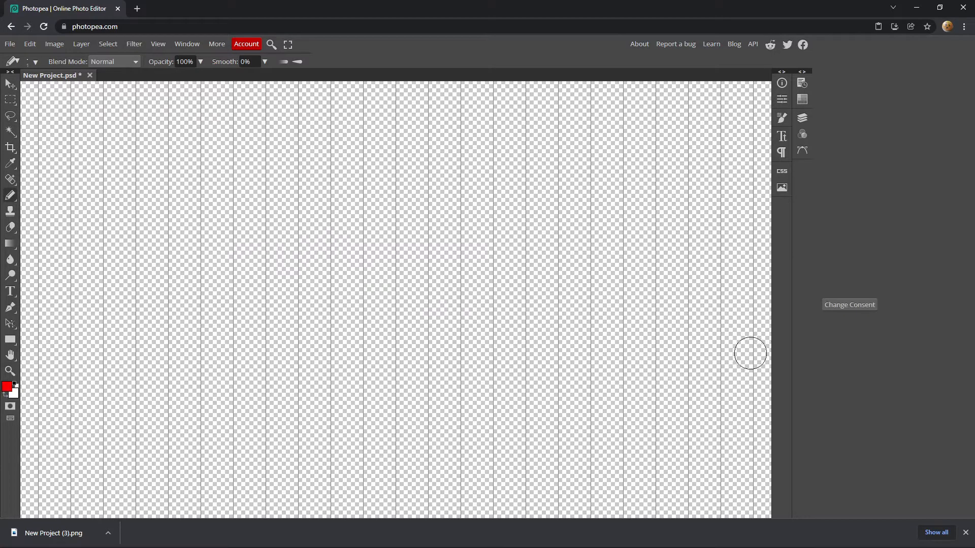
Step: Dismiss the browser's download bar and expand the collapsed history and layer list
left_click(967, 533)
left_click(802, 73)
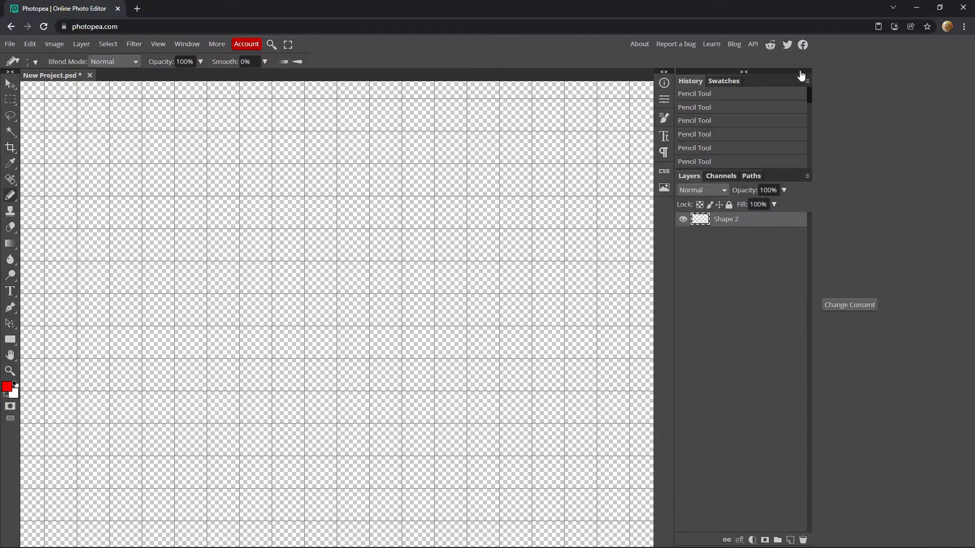
left_click(777, 540)
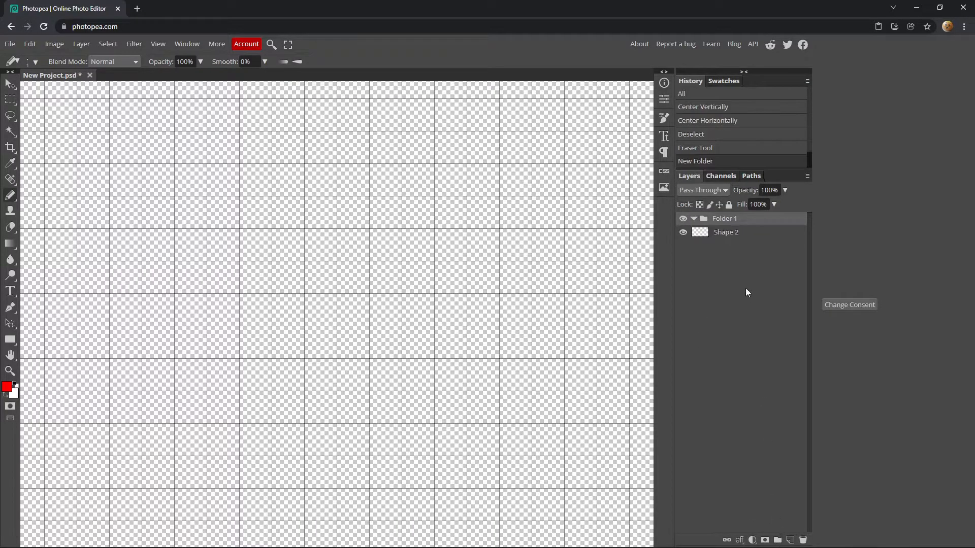
key("Delete")
key("Delete")
Step: Add two blank layers and delete the old Shape 2 layer
left_click(790, 540)
left_click(789, 540)
left_click(731, 247)
key("Delete")
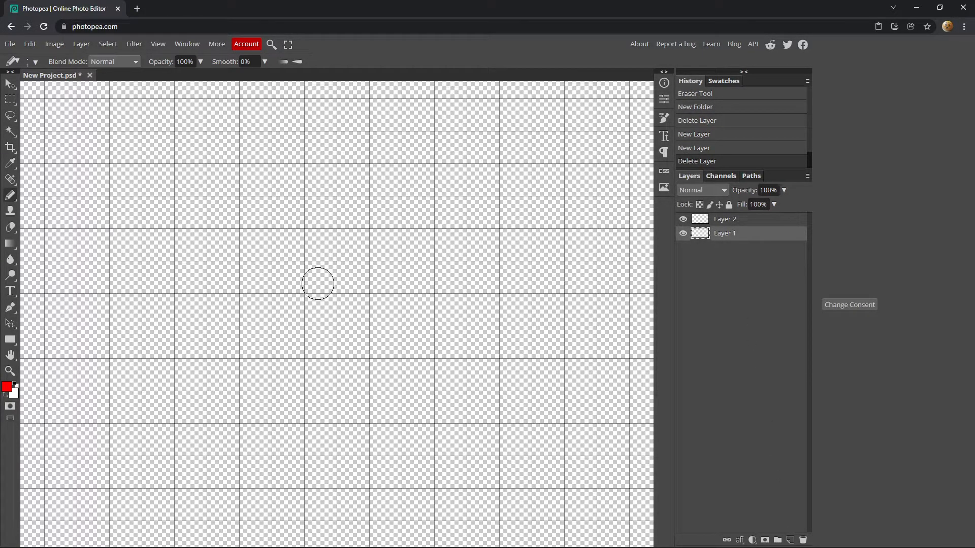
Step: Draw a red plus on Layer 1, four pixels wide and four pixels high with two-pixel-thick arms
left_click(319, 277)
mouse_move(315, 292)
left_mouse_down()
mouse_move(340, 310)
mouse_move(294, 305)
left_mouse_up()
left_click_drag(320, 245, 352, 245)
mouse_move(385, 277)
left_mouse_down()
mouse_move(375, 321)
mouse_move(320, 342)
left_mouse_up()
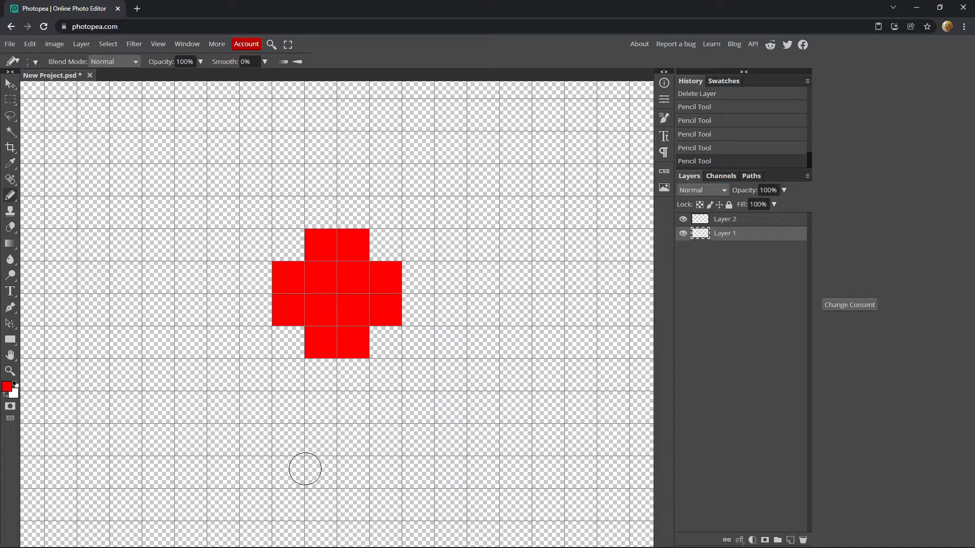
left_click(329, 296)
Step: Select Layer 2 and set up the 1 px Pencil tool with white (ffffff) as the foreground colour
left_click(736, 220)
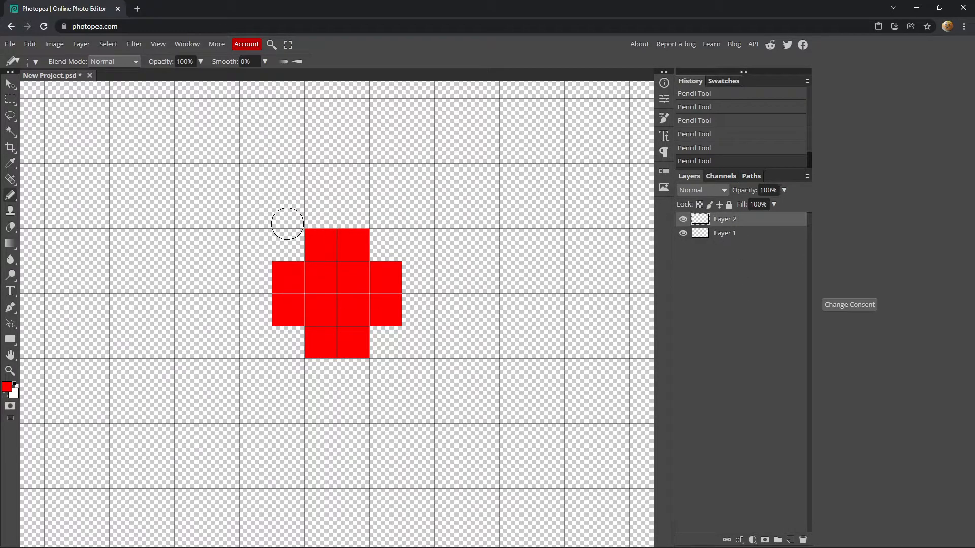
right_click(10, 195)
left_click(54, 211)
right_click(245, 188)
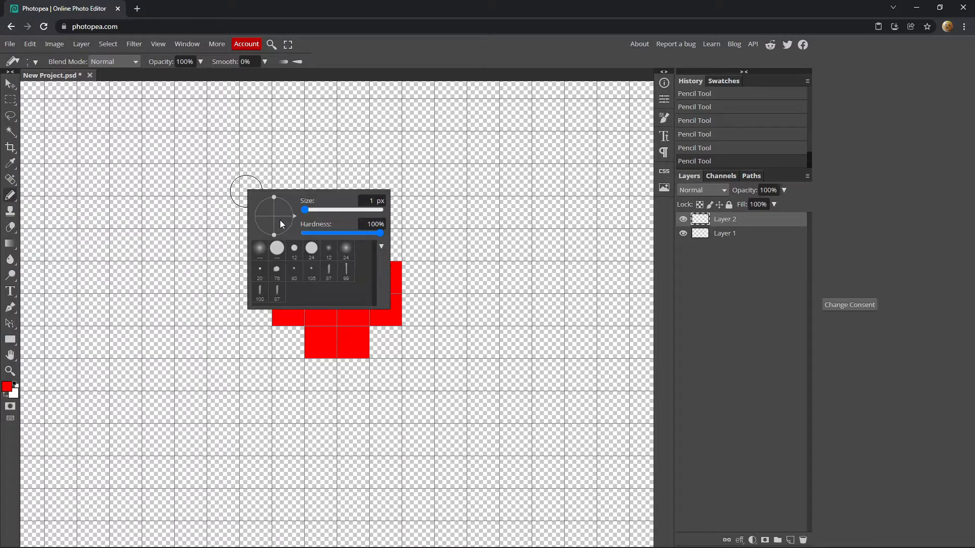
left_click(6, 389)
left_click_drag(90, 145, 63, 121)
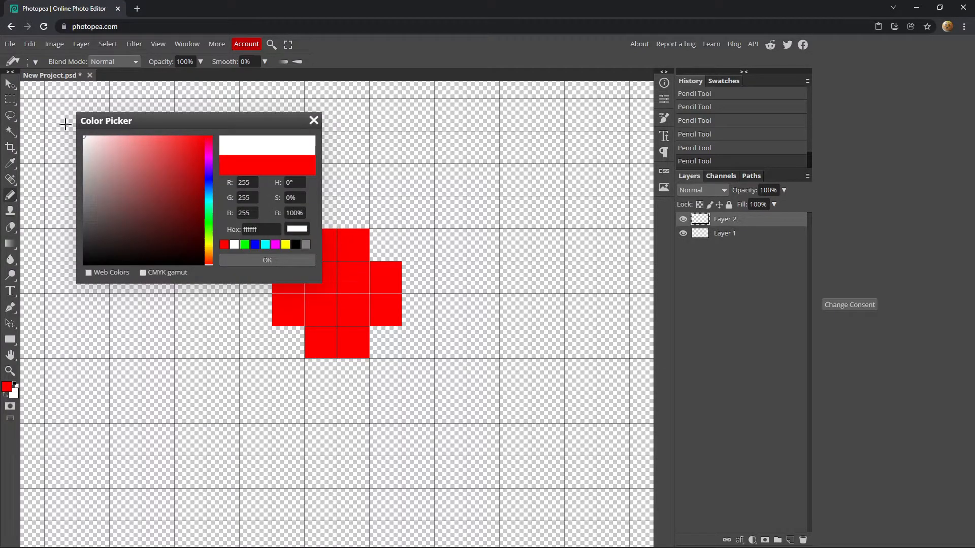
left_click(271, 259)
Step: Draw four white arms outward from the red plus, each four pixels long and two pixels thick
scroll(275, 259, "up", 2)
mouse_move(320, 313)
left_mouse_down()
mouse_move(317, 226)
mouse_move(348, 219)
mouse_move(348, 300)
left_mouse_up()
scroll(261, 274, "down", 2)
mouse_move(261, 274)
left_mouse_down()
mouse_move(167, 283)
mouse_move(187, 319)
mouse_move(259, 310)
left_mouse_up()
mouse_move(321, 373)
left_mouse_down()
mouse_move(322, 416)
mouse_move(352, 392)
left_mouse_up()
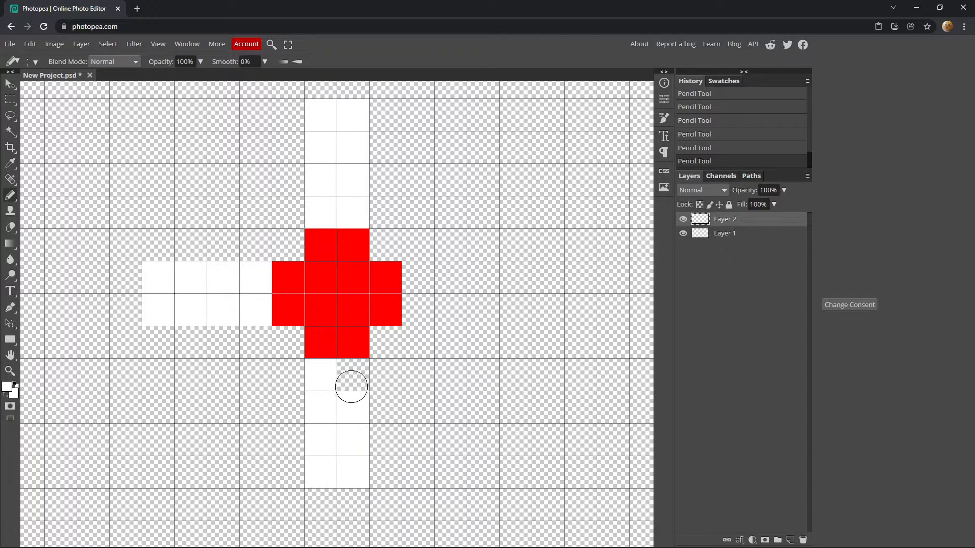
left_click_drag(421, 308, 455, 274)
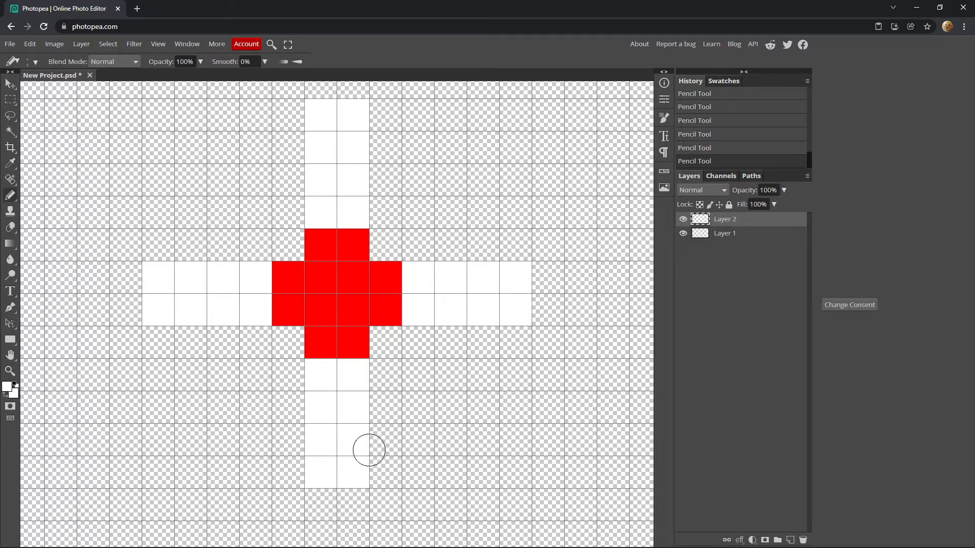
Step: Try deleting Layer 2, undo the deletion, and select Layer 1
left_click(751, 237)
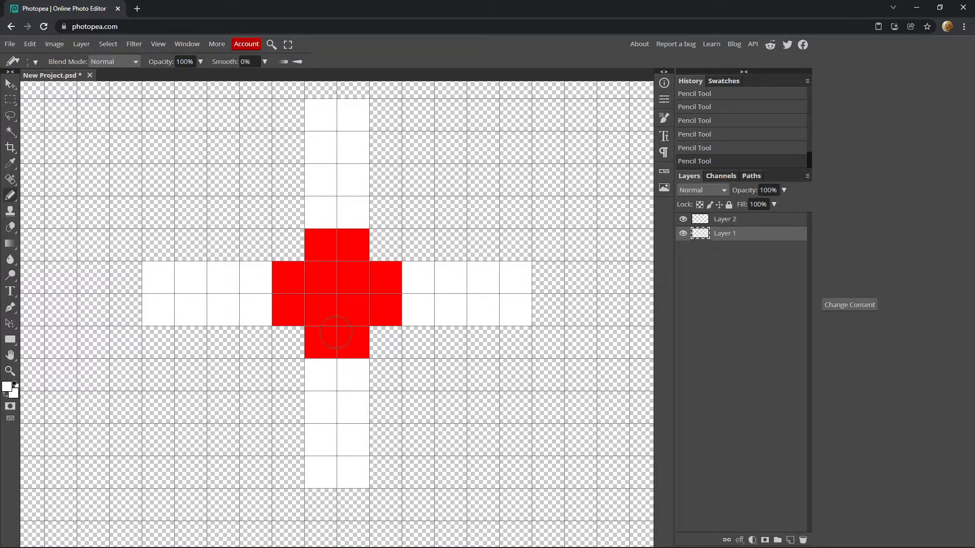
left_click(744, 225)
key("Delete")
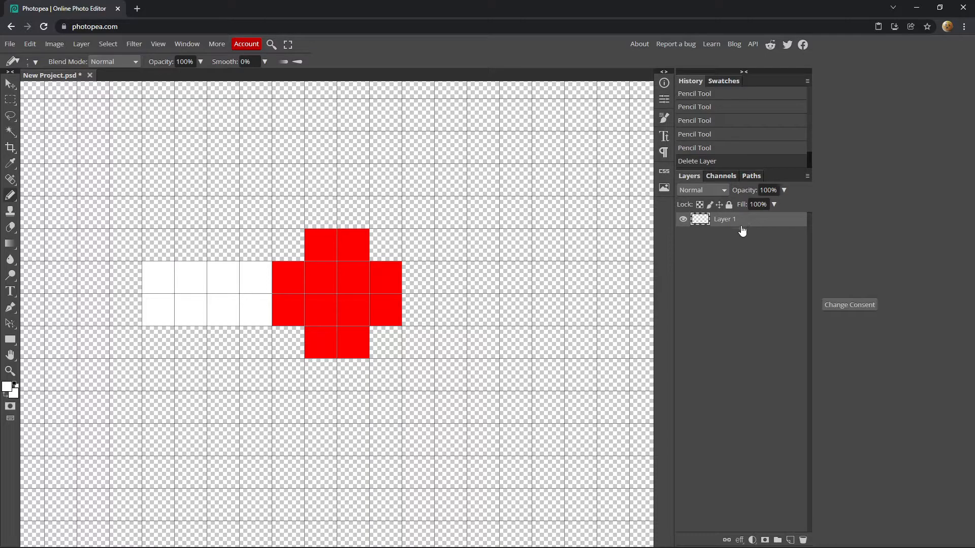
key("ctrl+z")
left_click(721, 234)
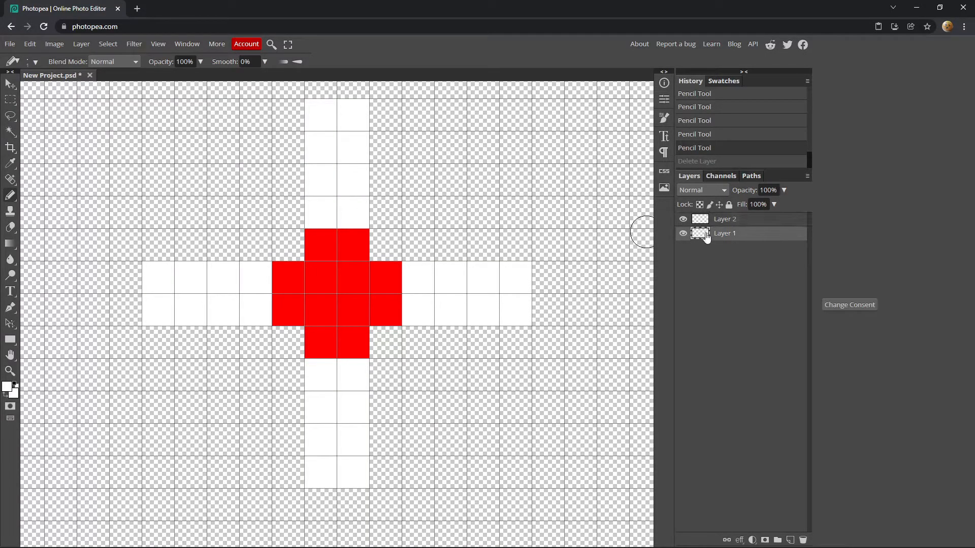
Step: Delete Layer 1 with the red plus, keeping the white arms on Layer 2
left_click(420, 310)
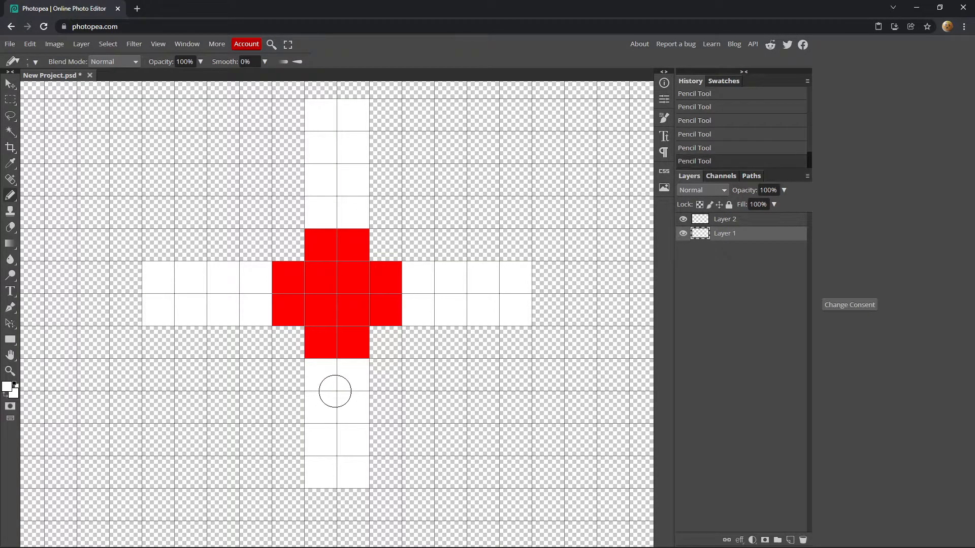
left_click(716, 219)
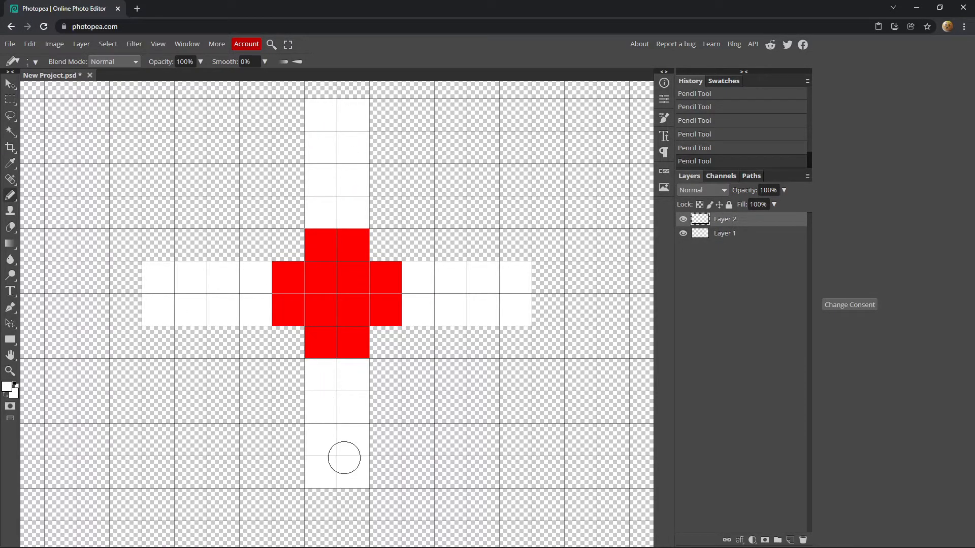
left_click(735, 235)
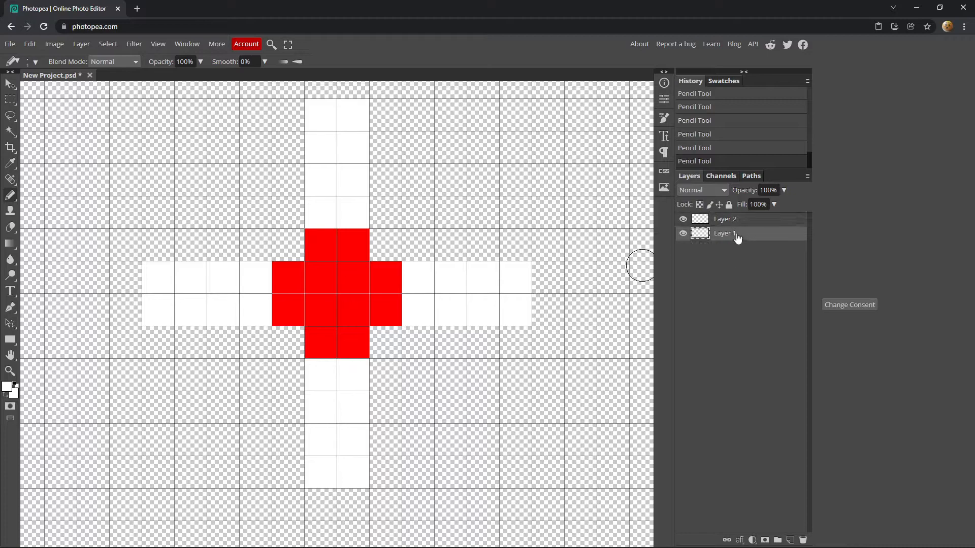
key("Delete")
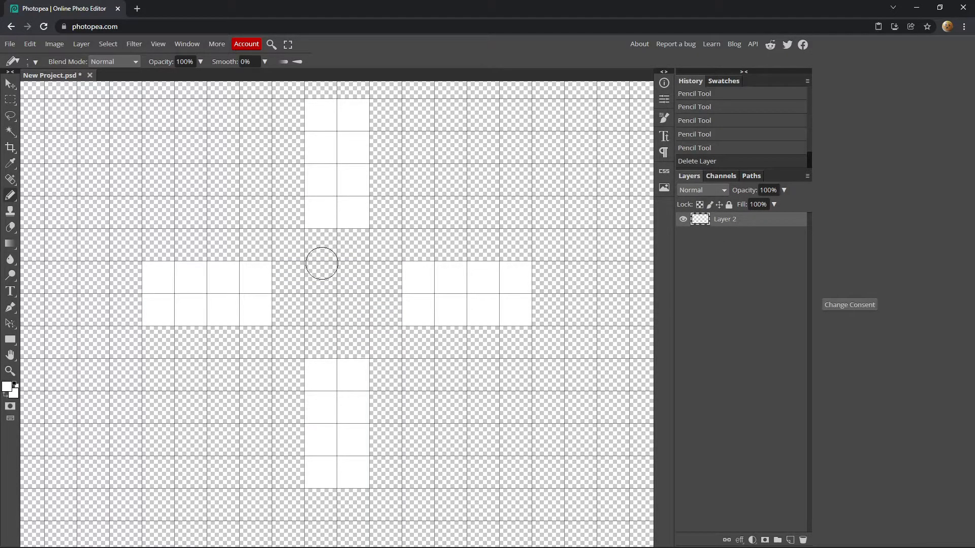
Step: Select the whole canvas and centre the Layer 2 artwork on it horizontally and vertically
scroll(332, 281, "down", 10)
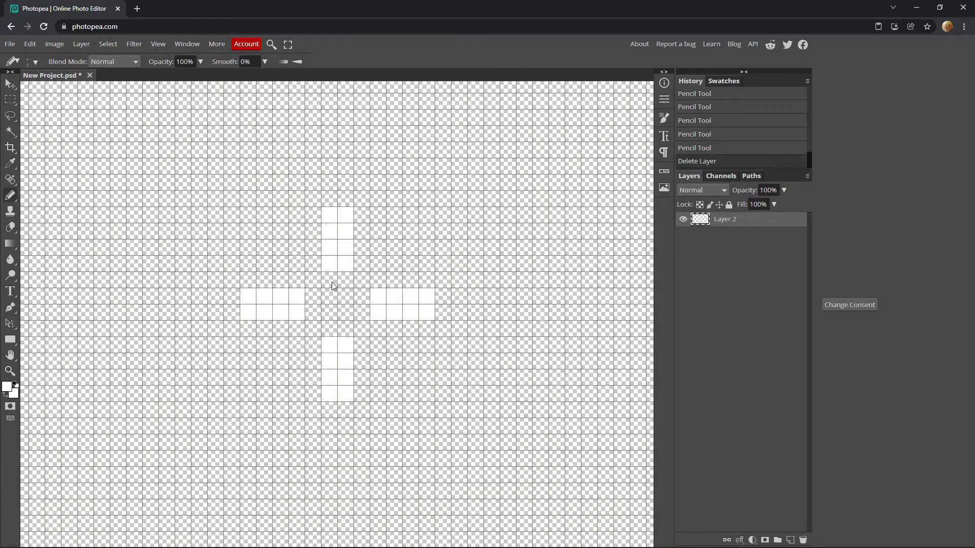
scroll(332, 283, "down", 3)
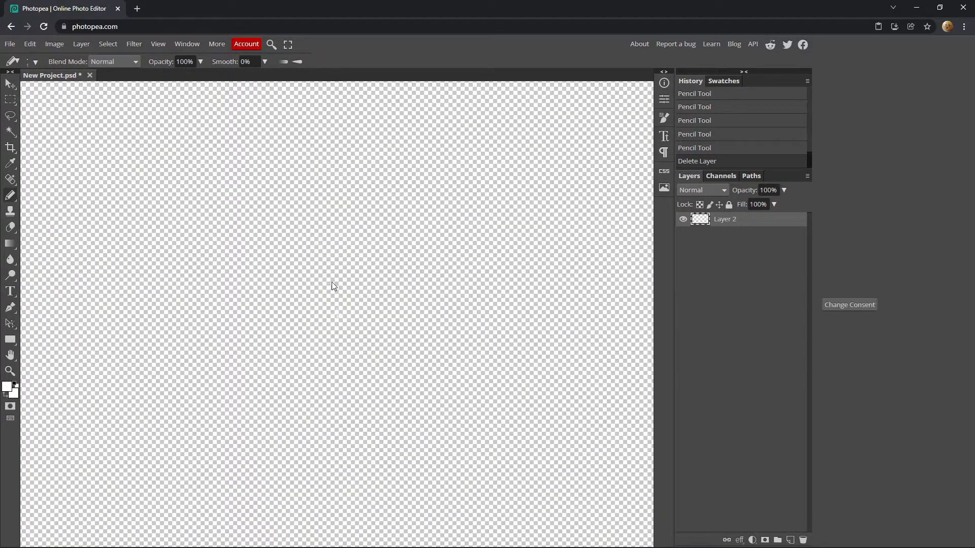
scroll(331, 282, "down", 2)
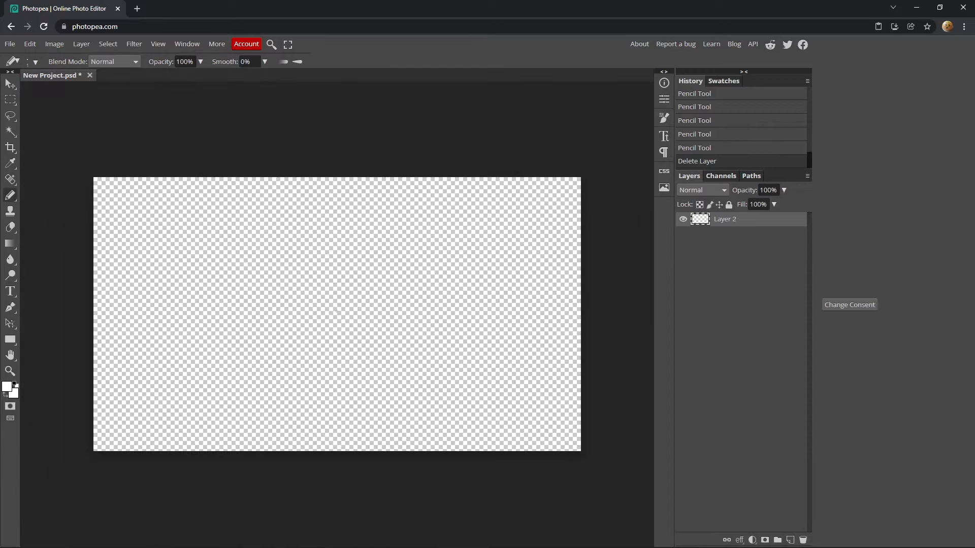
key("ctrl+a")
left_click(10, 83)
left_click(307, 62)
left_click(372, 62)
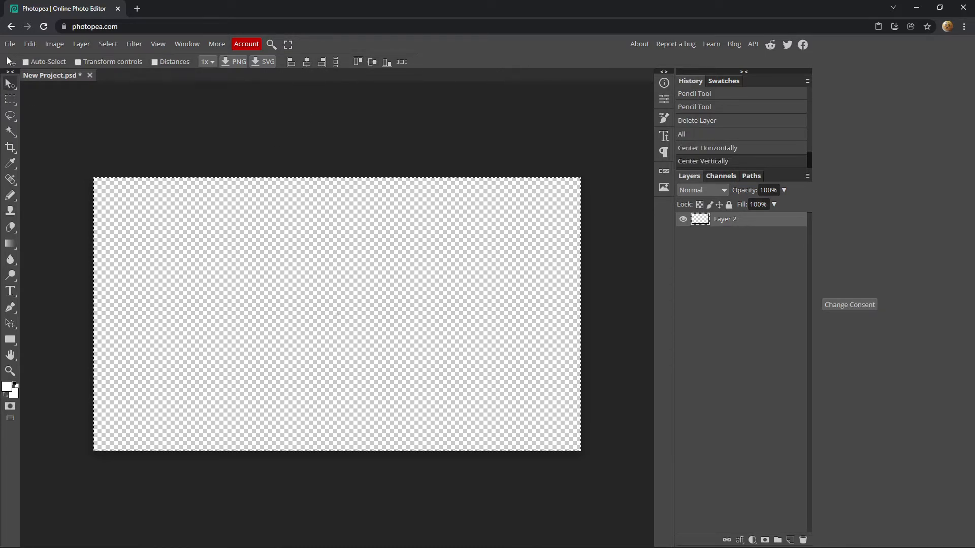
Step: Export the image as a 1920 × 1080 PNG named New Project at 100% quality
left_click(11, 44)
mouse_move(54, 197)
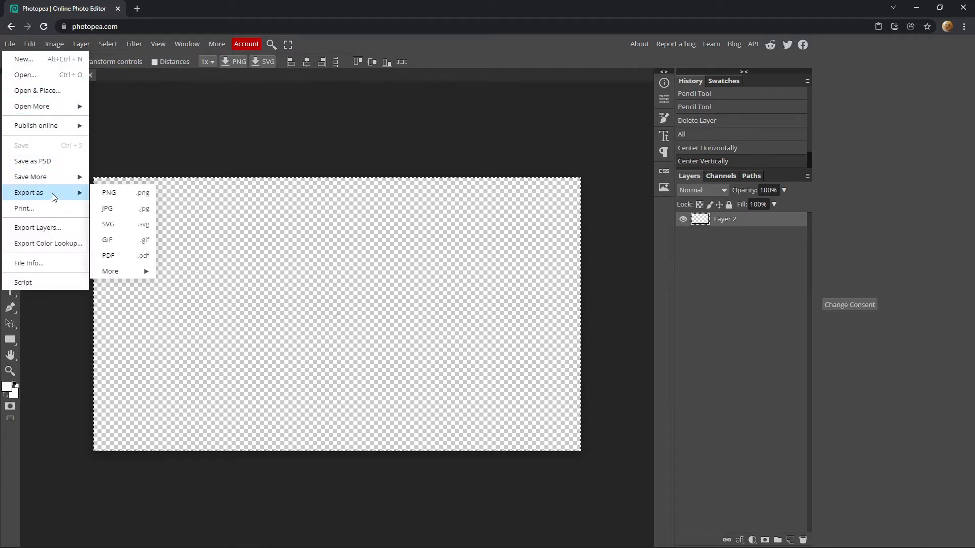
left_click(122, 193)
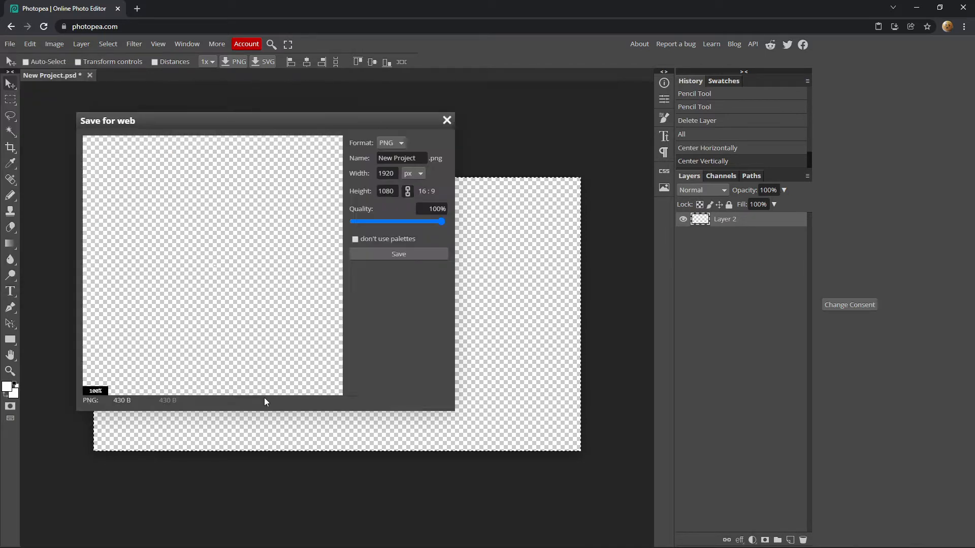
left_click(398, 253)
Step: Switch to File Explorer and open the folder D:\Games\steamapps\common\FPSAimTrainer\FPSAimTrainer\crosshairs
mouse_move(285, 544)
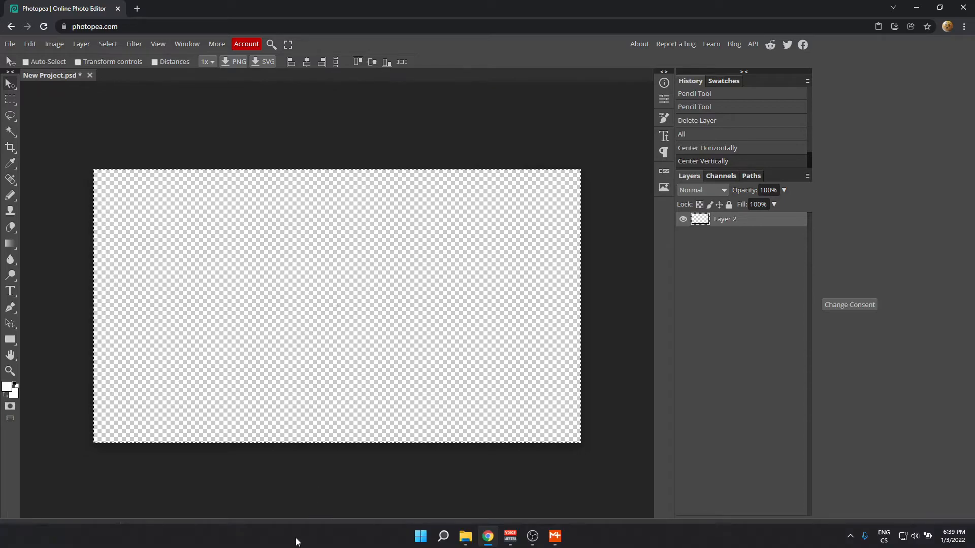
left_click(467, 537)
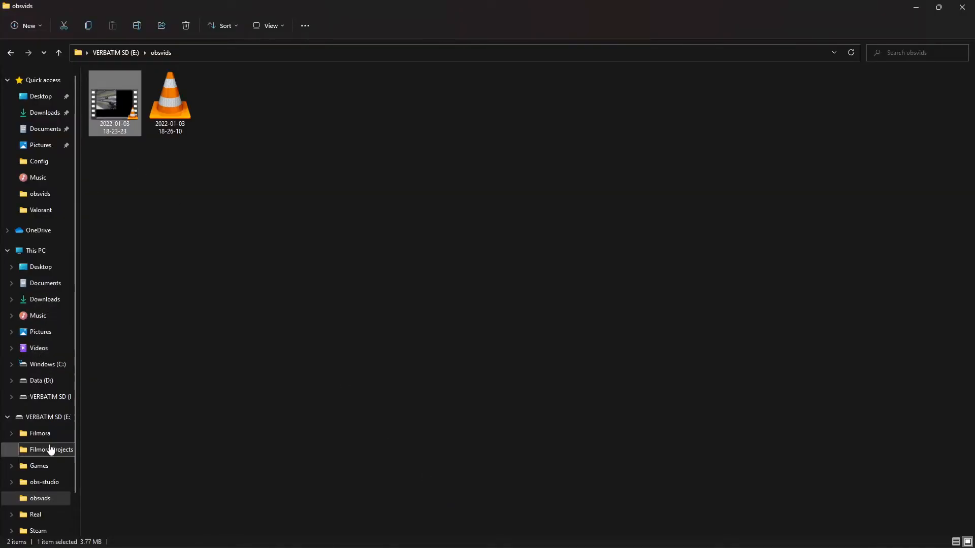
scroll(60, 417, "down", 1)
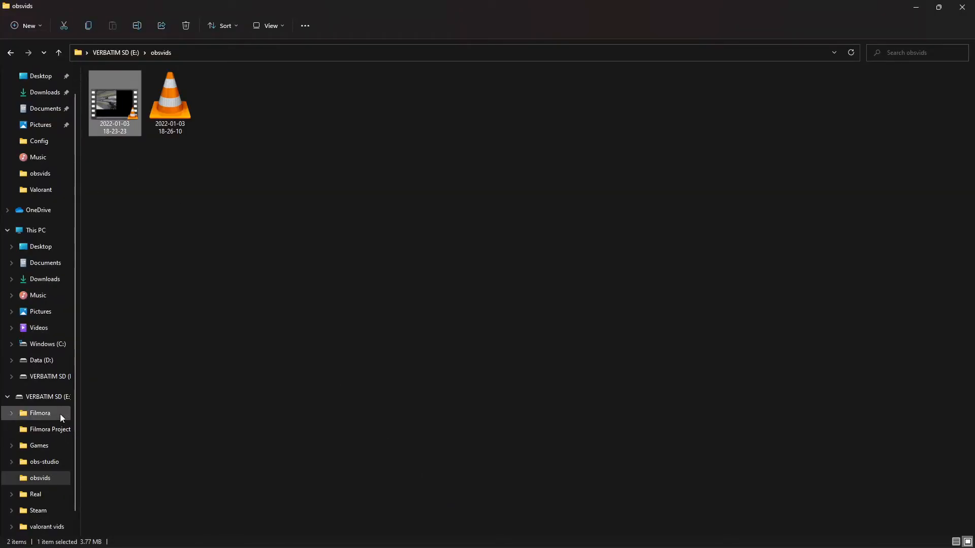
left_click(48, 361)
double_click(148, 90)
double_click(130, 90)
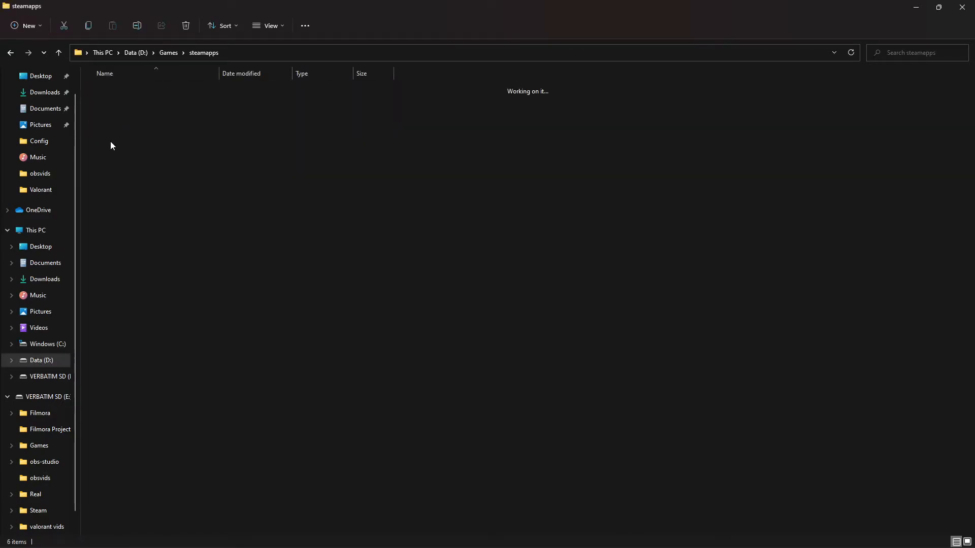
left_click(130, 89)
double_click(130, 90)
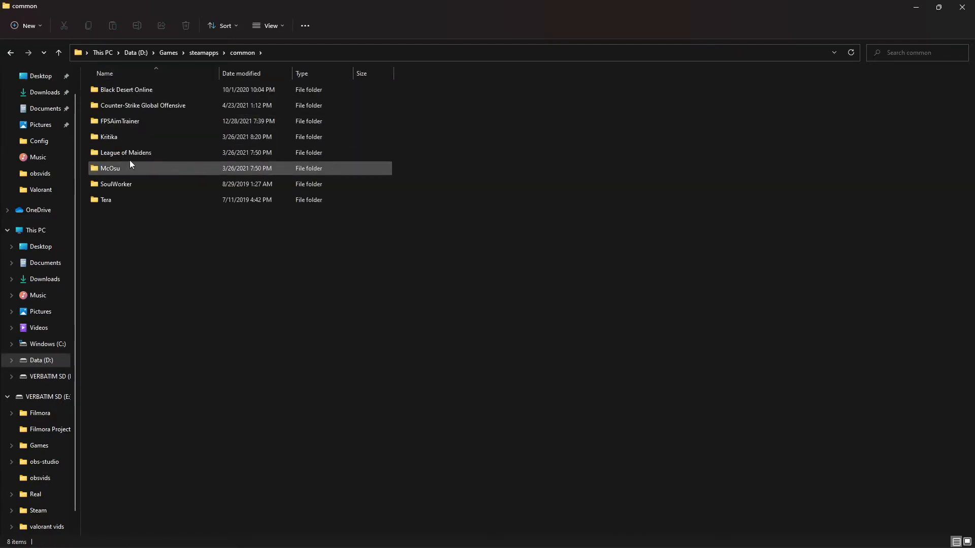
left_click(153, 89)
double_click(149, 120)
double_click(153, 104)
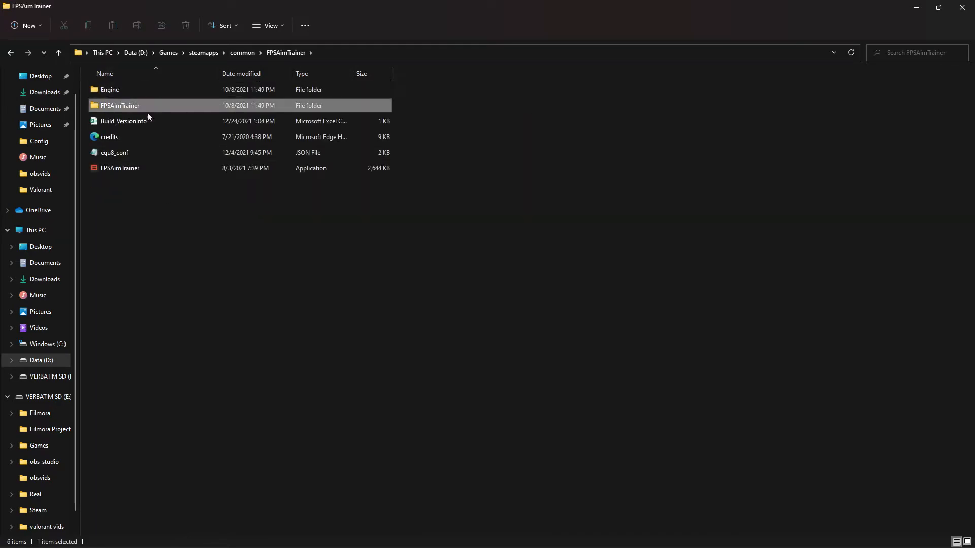
double_click(138, 141)
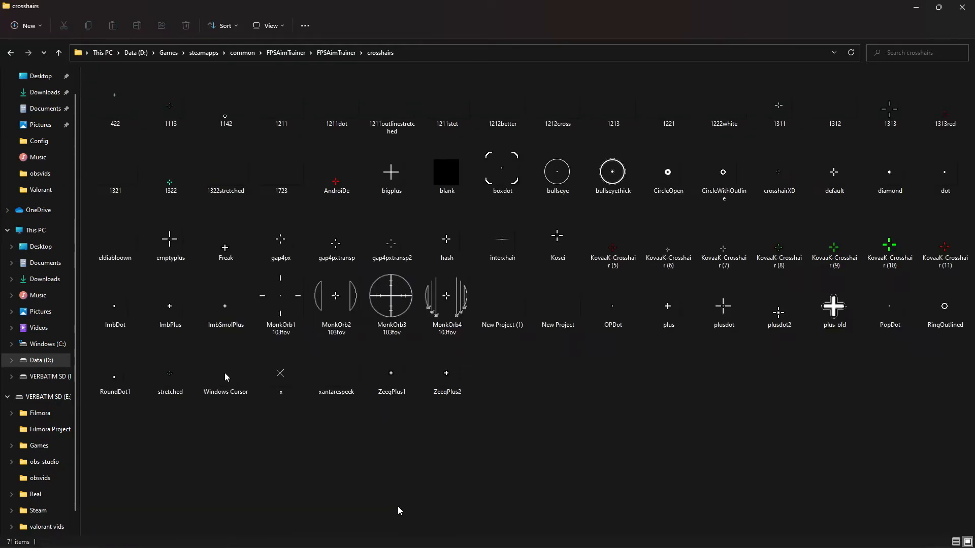
Step: Locate the exported PNG through Chrome's downloads and copy New Project (3) and New Project (4) from the Downloads folder
left_click(488, 542)
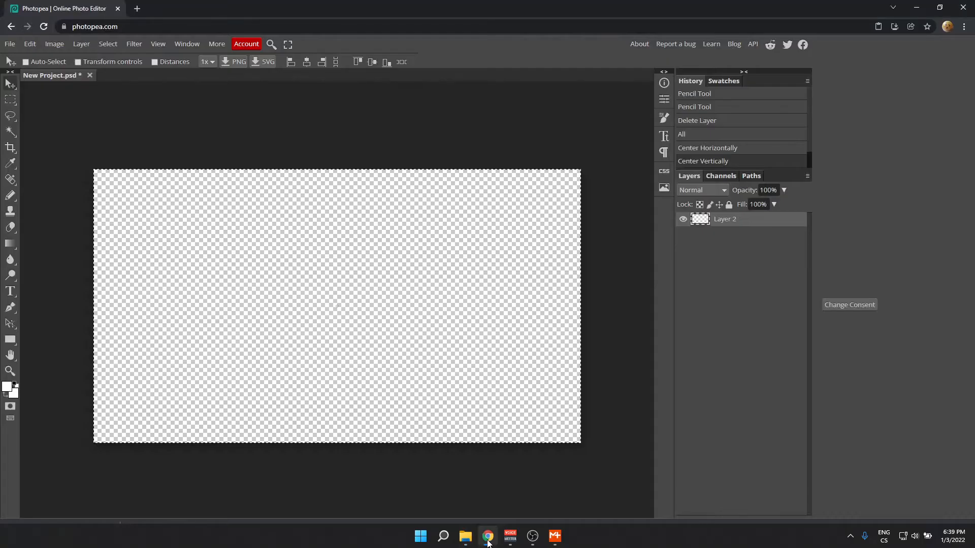
left_click(936, 534)
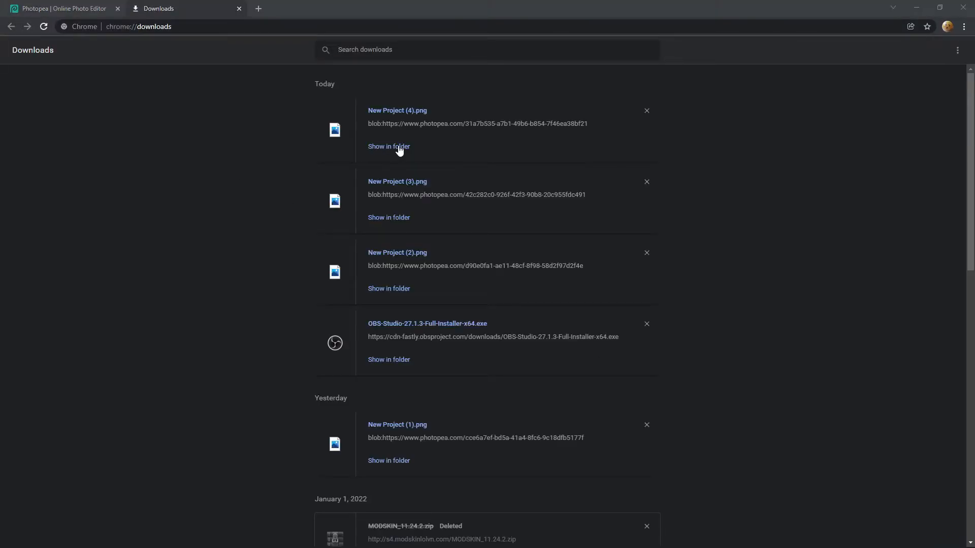
left_click(396, 146)
left_click_drag(449, 120, 203, 119)
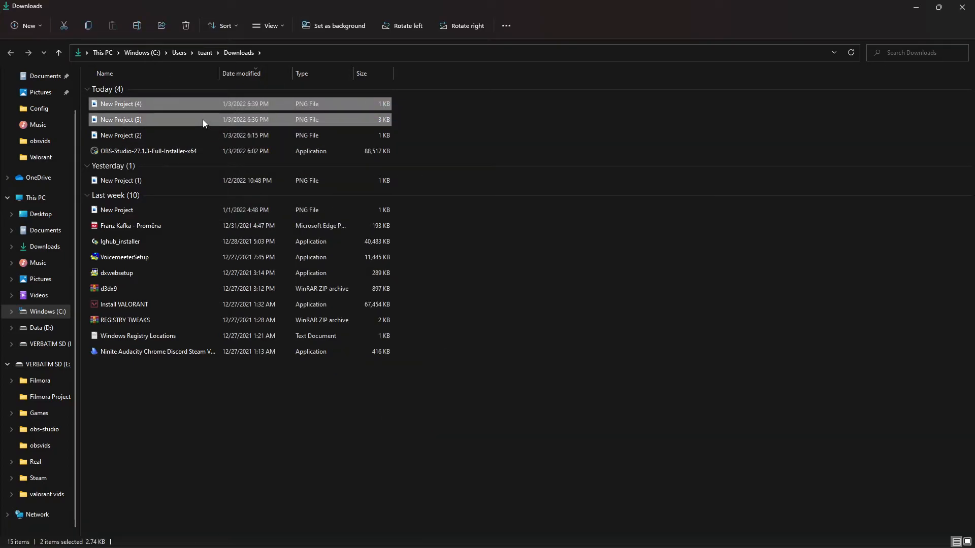
Step: Paste the two copied PNG files into the crosshairs folder and check them there
left_click(466, 545)
left_click(506, 488)
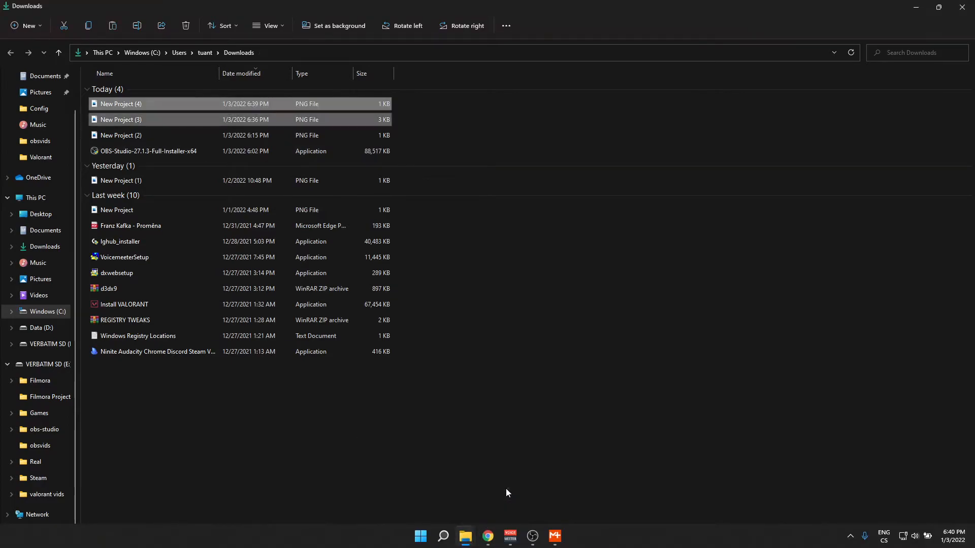
left_click(467, 537)
left_click(440, 500)
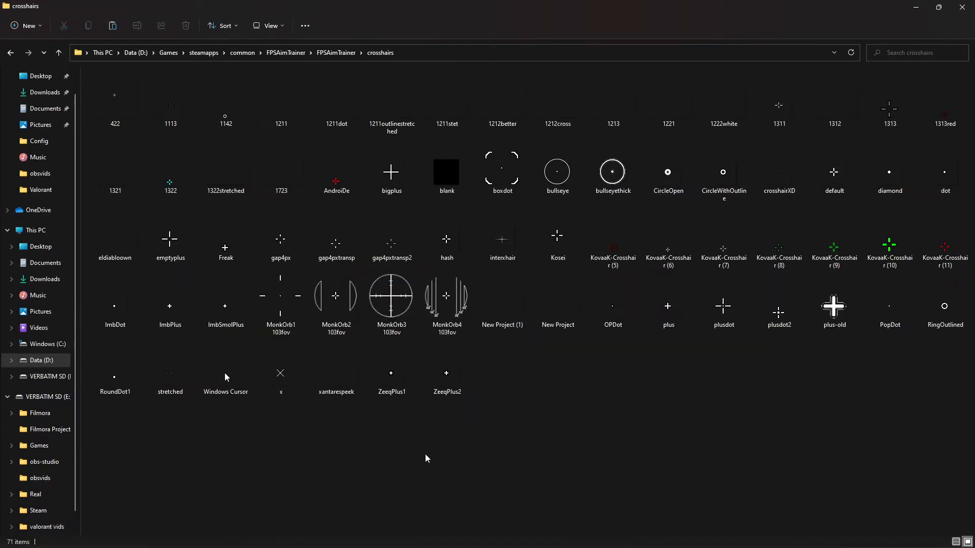
key("ctrl+v")
left_click(612, 401)
left_click(574, 276)
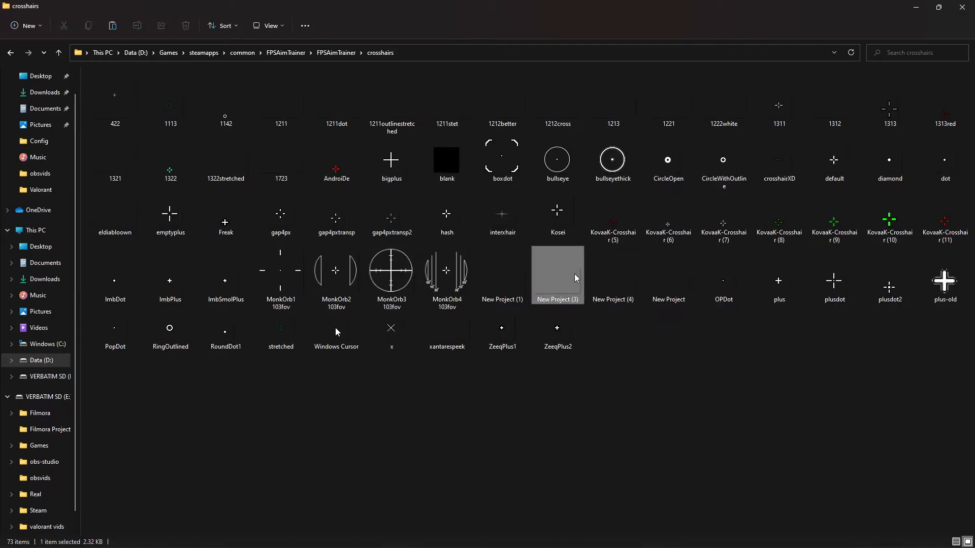
left_click(607, 280)
Step: Switch to KovaaK's and start the local playlist Main
left_click(562, 537)
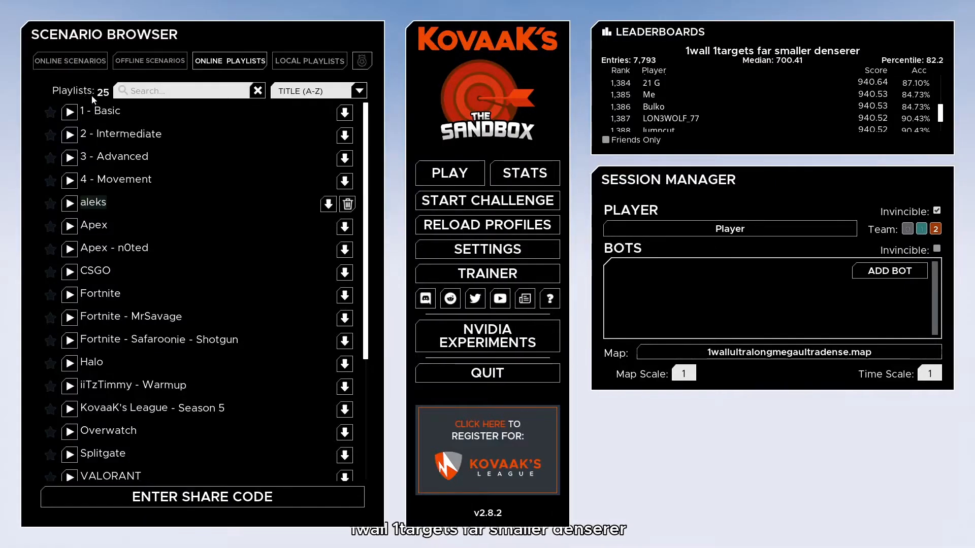
left_click(311, 60)
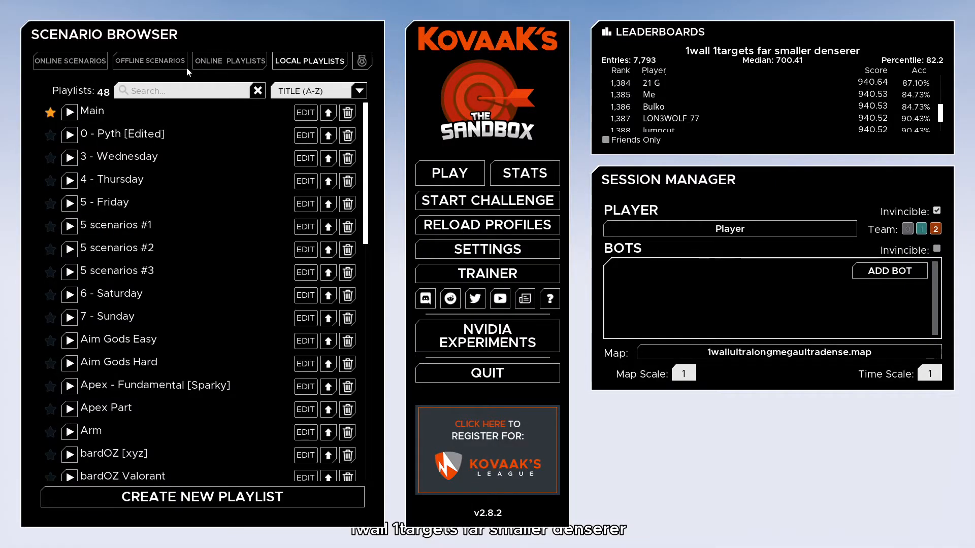
left_click(69, 112)
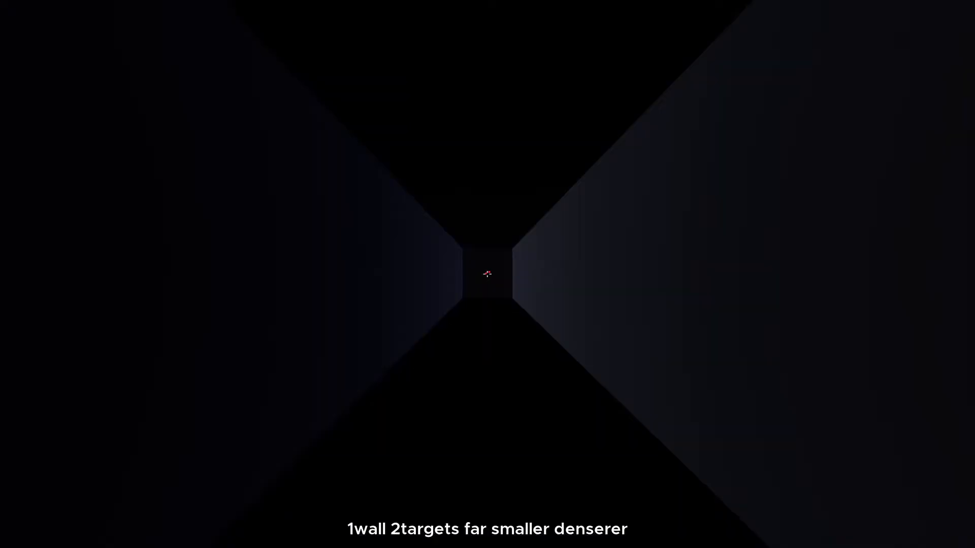
Step: Leave the playlist, start the online scenario 1wall 6targets small in free play, and return to the game menu
key("Escape")
left_click(494, 244)
key("Escape")
key("Escape")
key("Escape")
left_click(150, 60)
left_click(230, 61)
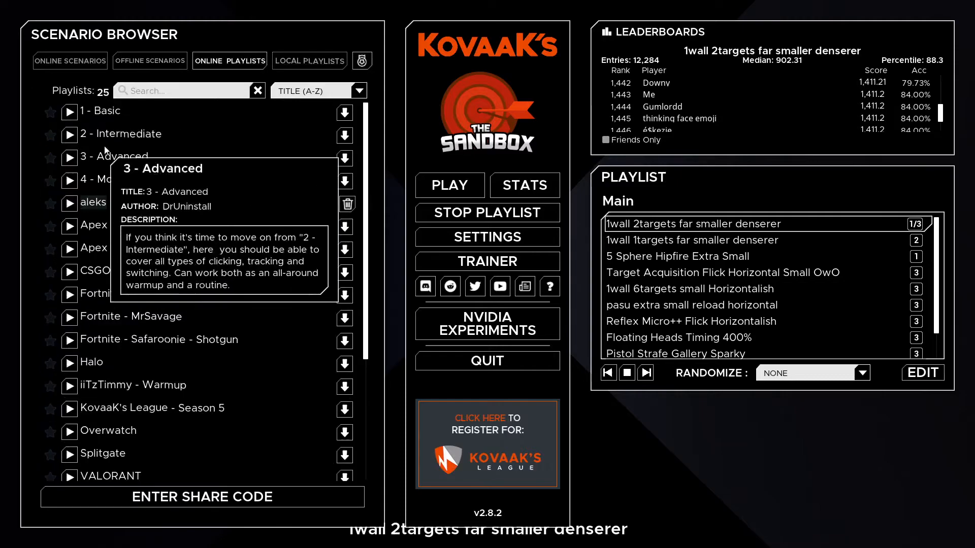
left_click(328, 62)
left_click(102, 63)
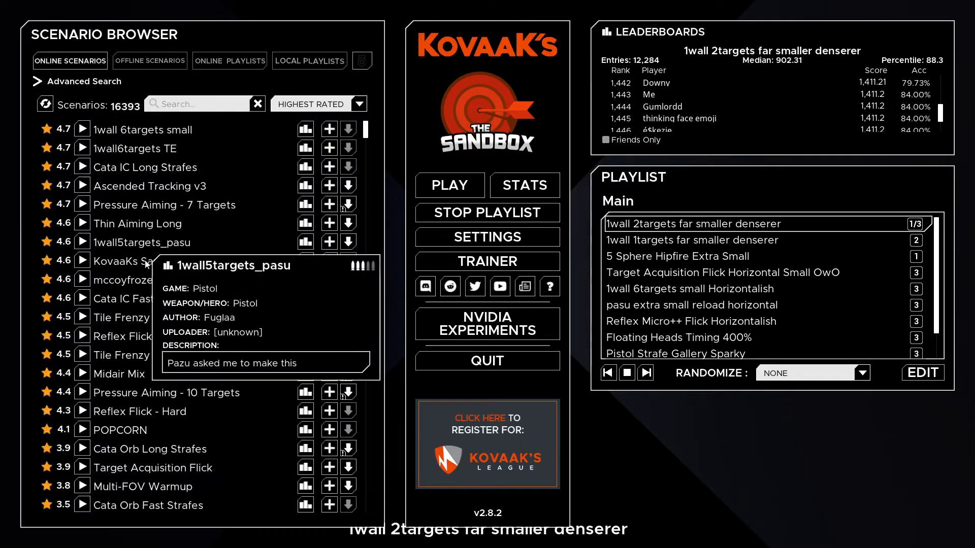
left_click(85, 129)
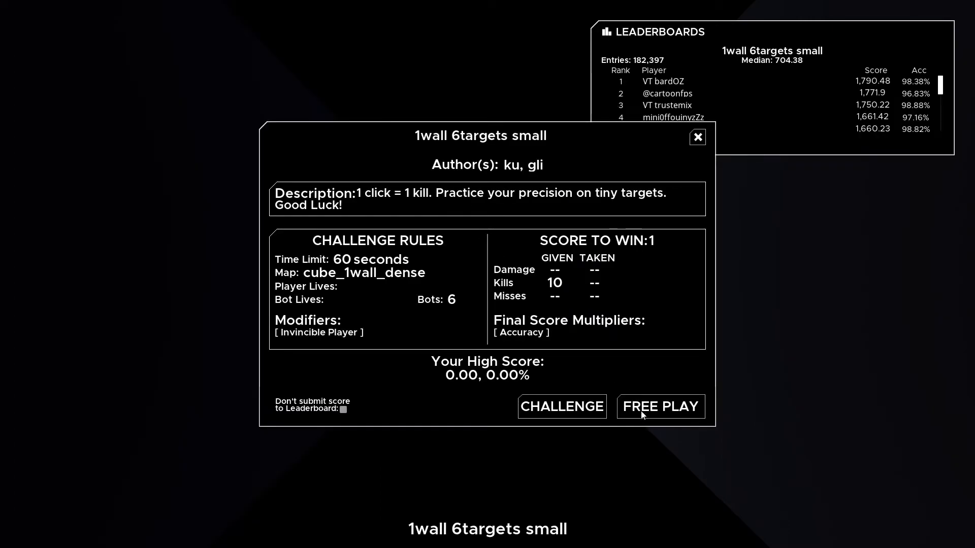
left_click(641, 412)
left_click(431, 173)
key("Escape")
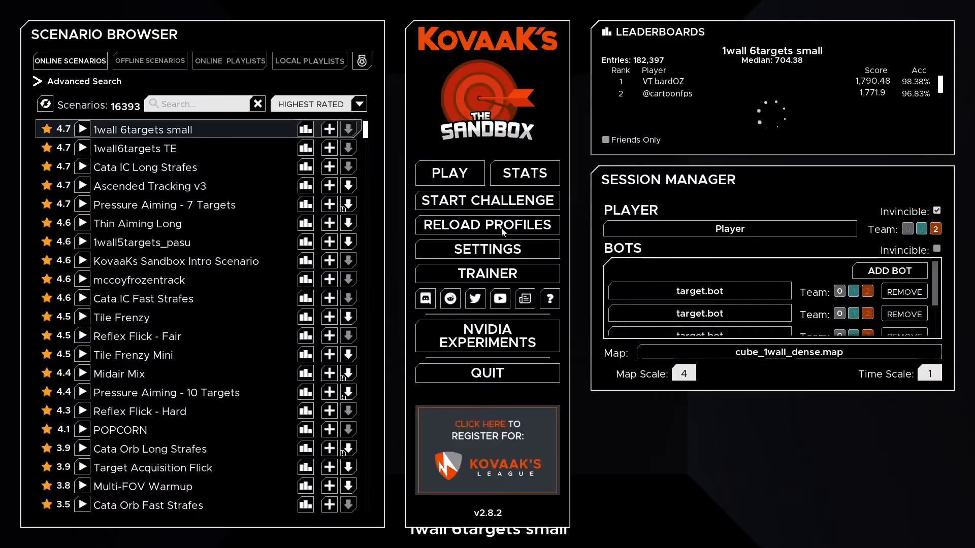
Step: Set the Default weapon's crosshair image to the custom white four-arm crosshair in the weapon settings
left_click(509, 249)
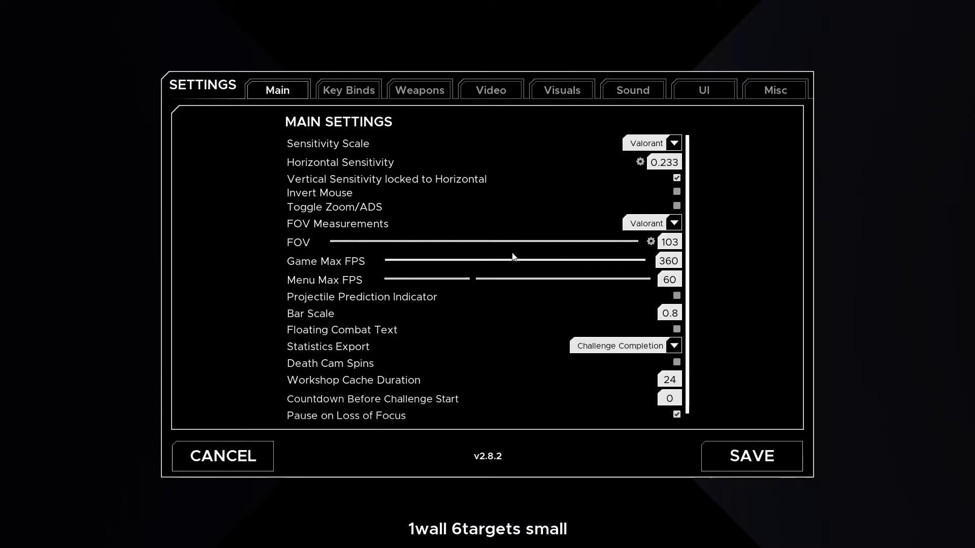
left_click(433, 92)
left_click(659, 303)
scroll(721, 406, "down", 3)
scroll(737, 445, "down", 2)
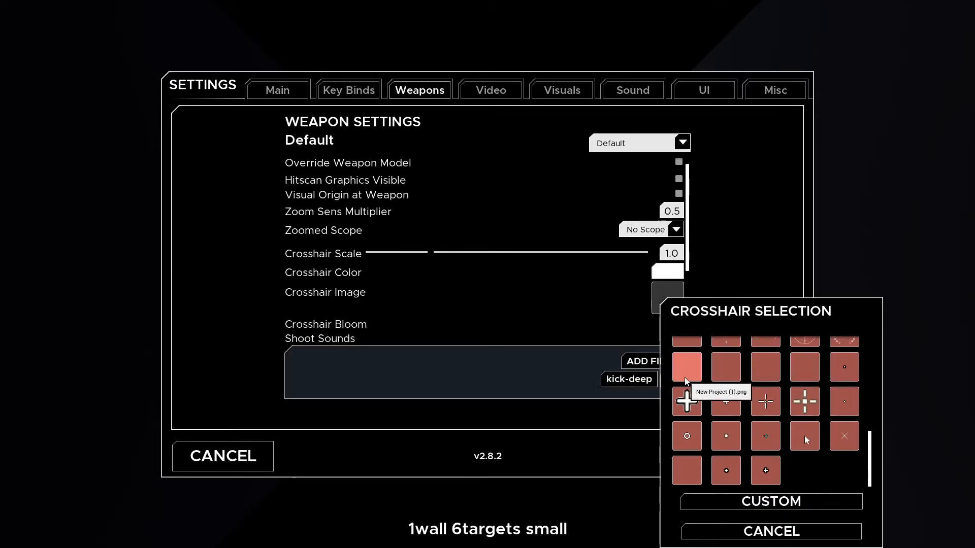
left_click(756, 408)
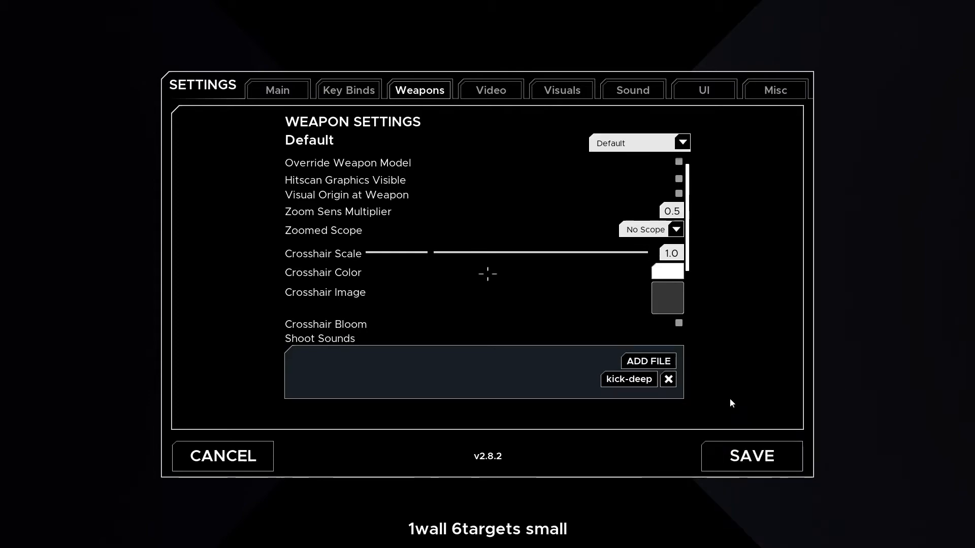
key("Escape")
Step: Try out the new crosshair by shooting targets in 1wall 6targets small, and return to the game menu
left_click(473, 178)
left_click(487, 274)
left_click(488, 274)
left_click(488, 274)
left_click(487, 275)
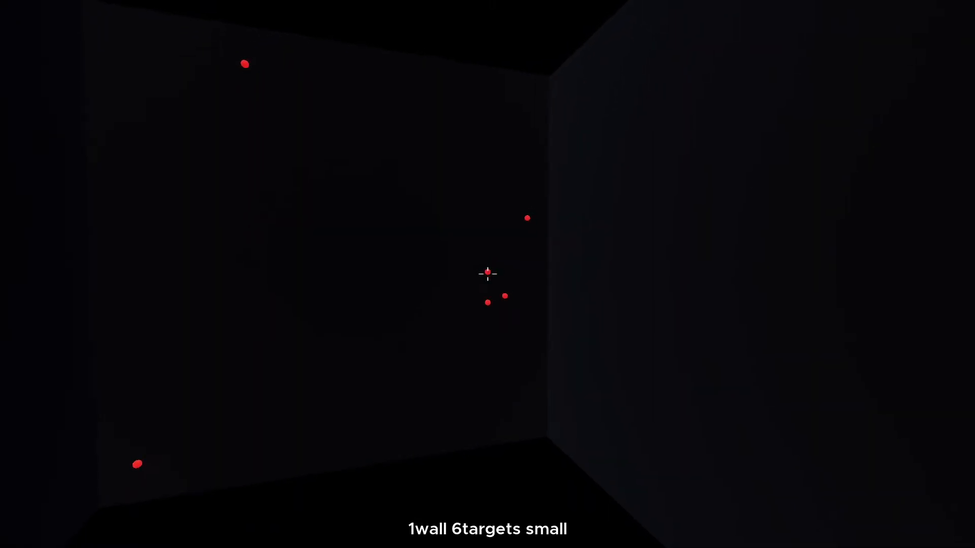
key("Escape")
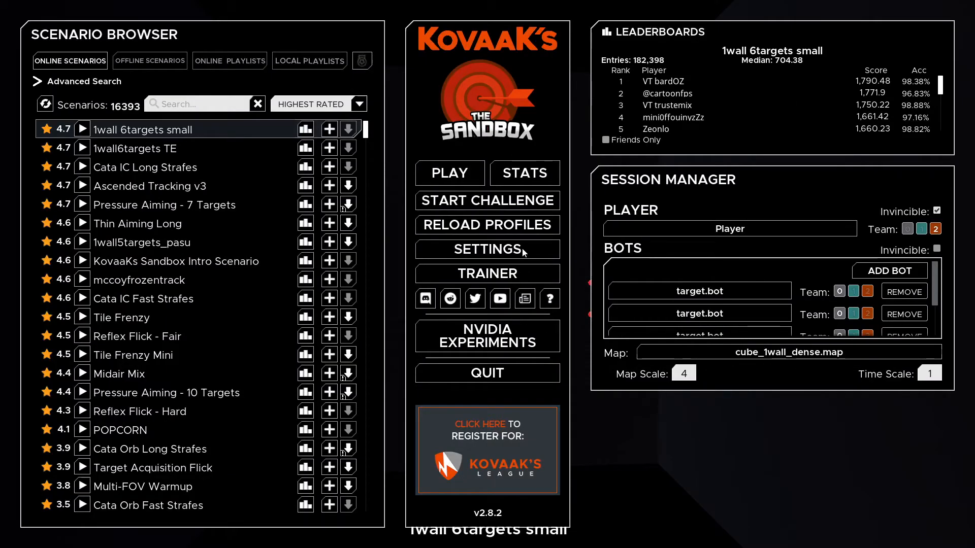
Step: Set the Default weapon's crosshair colour to green (00FF00) in the weapon settings and save
left_click(523, 251)
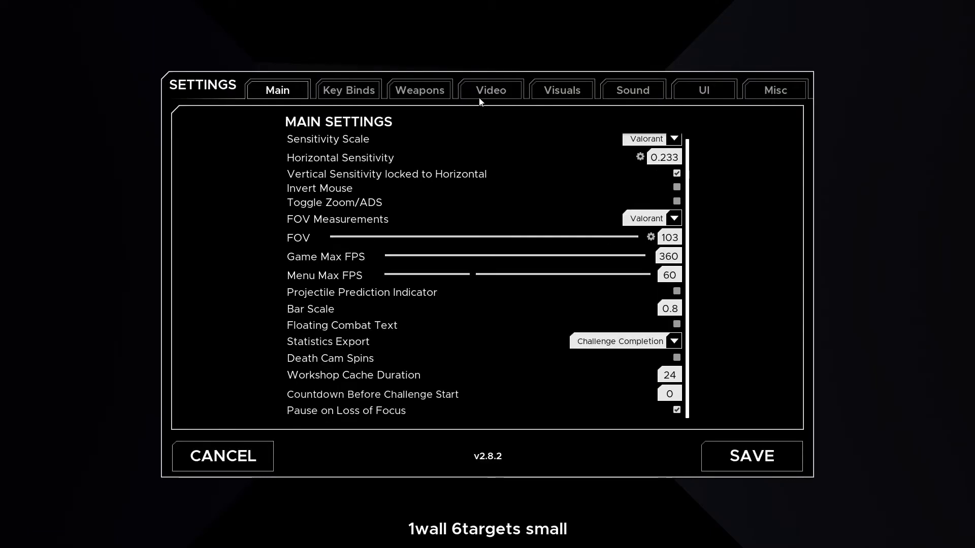
left_click(419, 89)
scroll(640, 340, "down", 3)
left_click(666, 212)
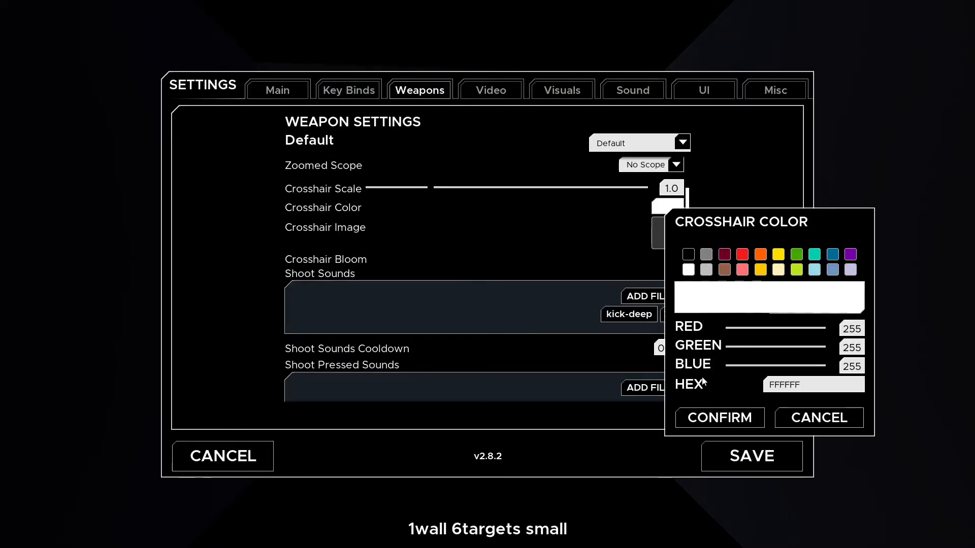
left_click_drag(824, 347, 643, 331)
left_click_drag(825, 365, 651, 362)
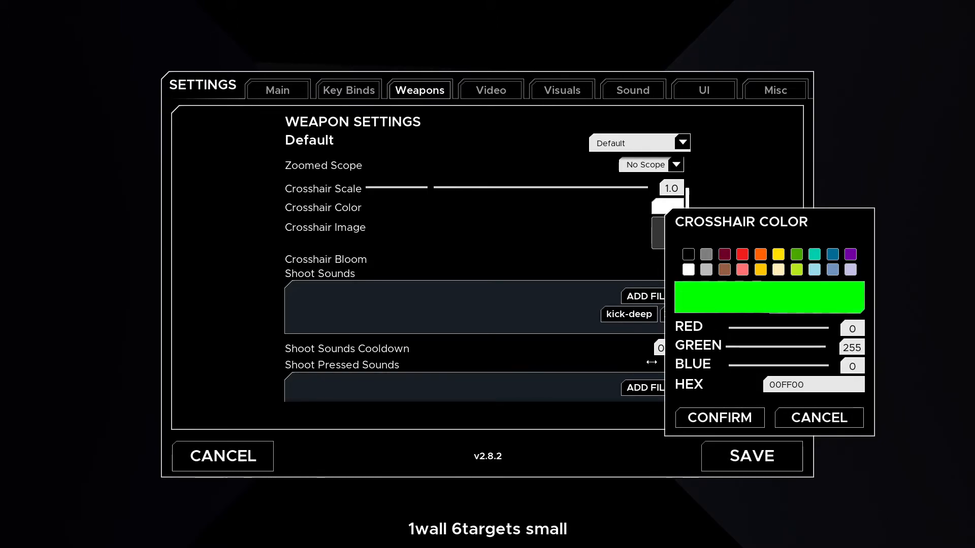
left_click(728, 416)
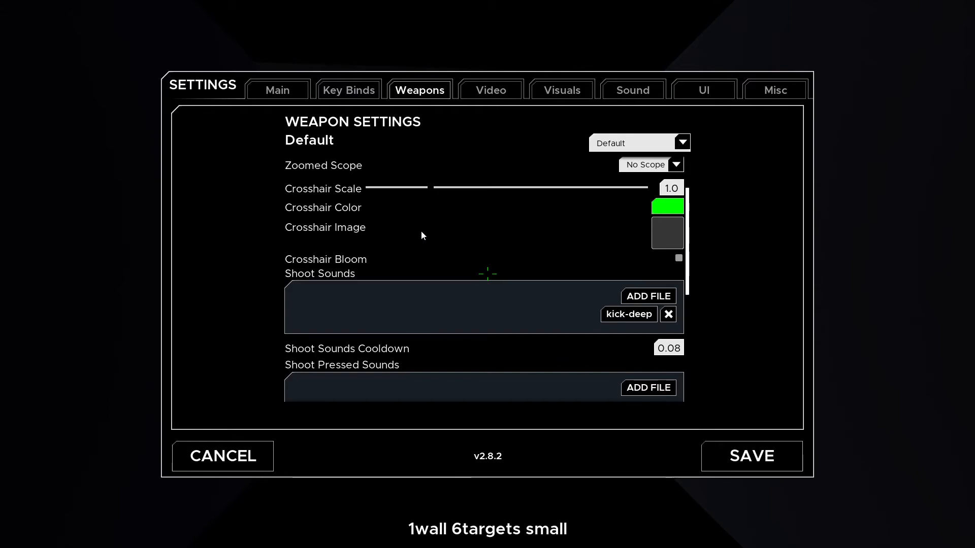
left_click(723, 449)
Step: Try out the green crosshair by shooting targets in 1wall 6targets small, and return to the game menu
key("Escape")
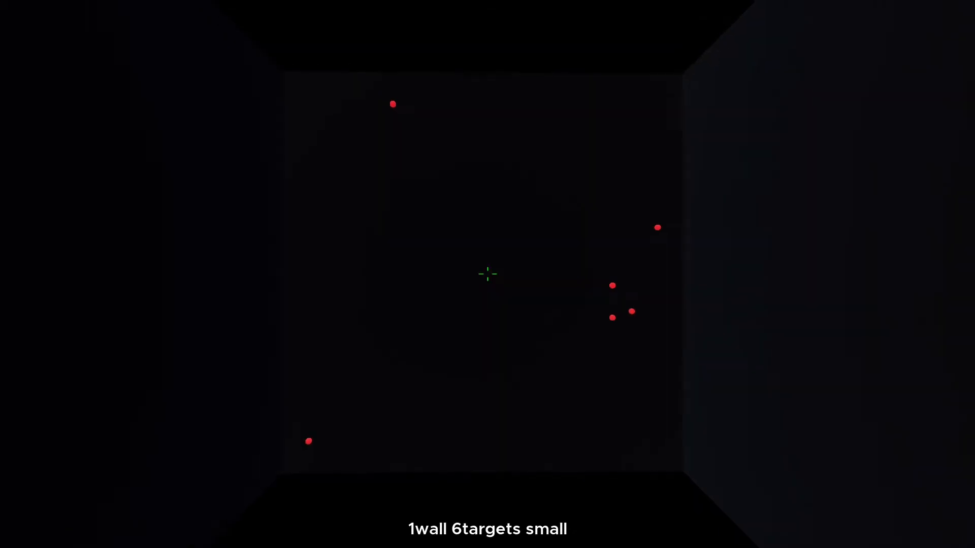
left_click(487, 274)
left_click(487, 274)
left_click(487, 274)
left_click(488, 274)
left_click(488, 274)
left_click(488, 274)
key("Escape")
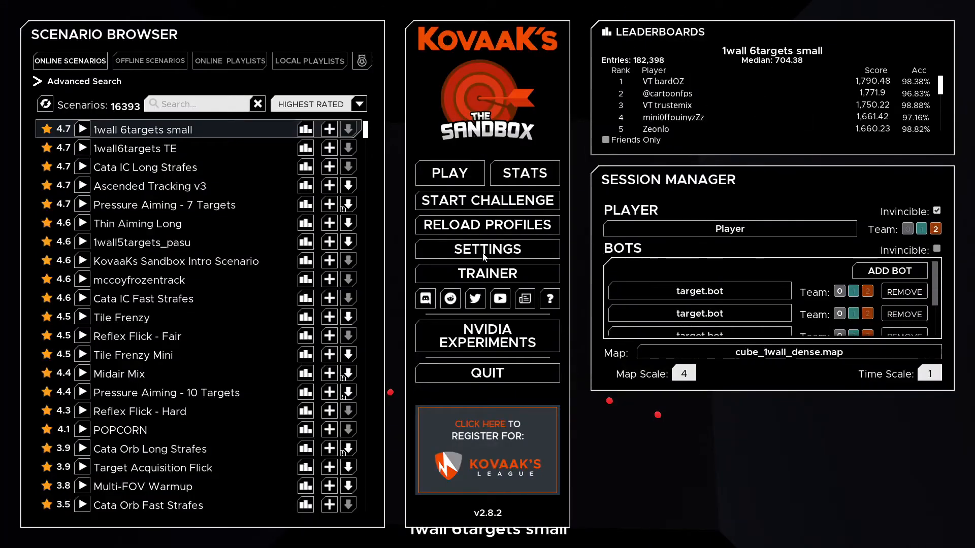
Step: Set the Default weapon's crosshair image to New Project (4).png in the weapon settings
left_click(487, 248)
left_click(417, 93)
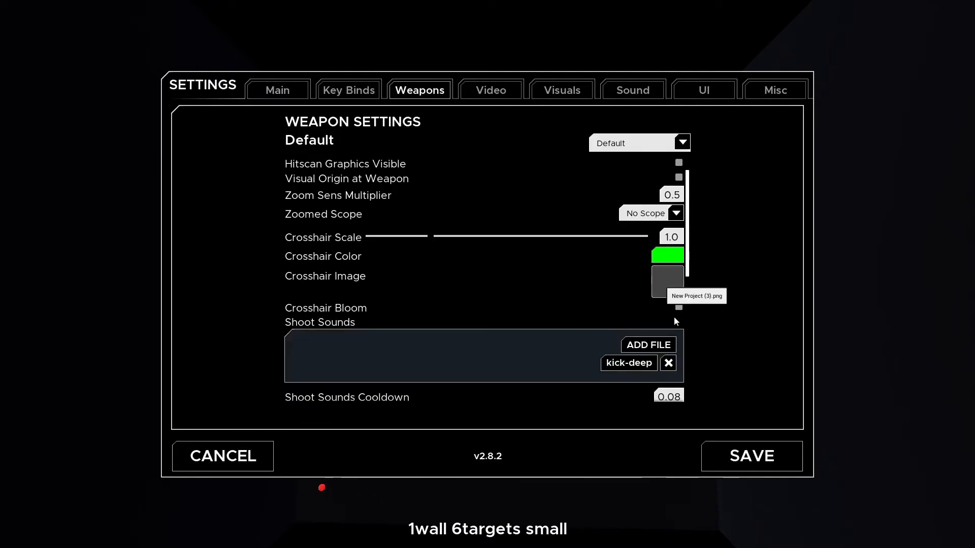
left_click(669, 287)
scroll(756, 414, "down", 3)
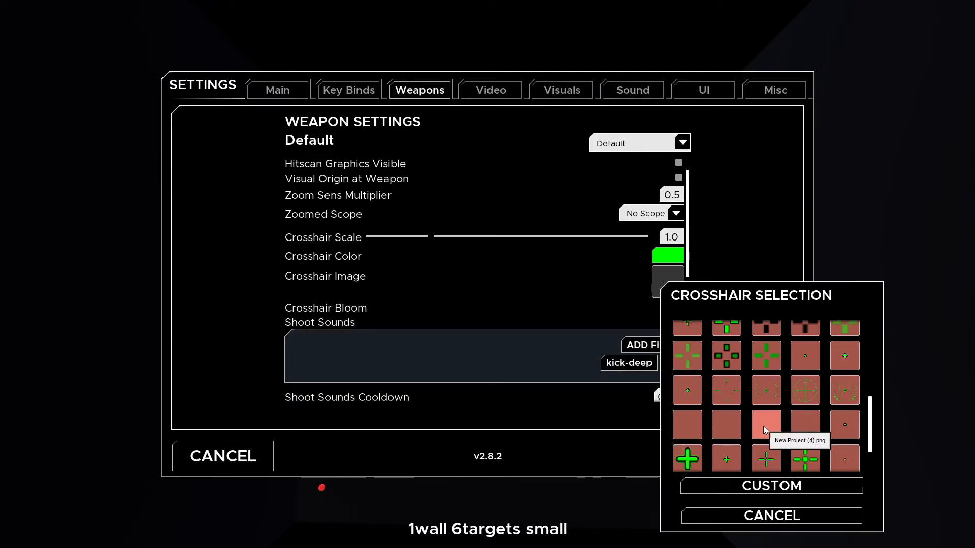
left_click(757, 406)
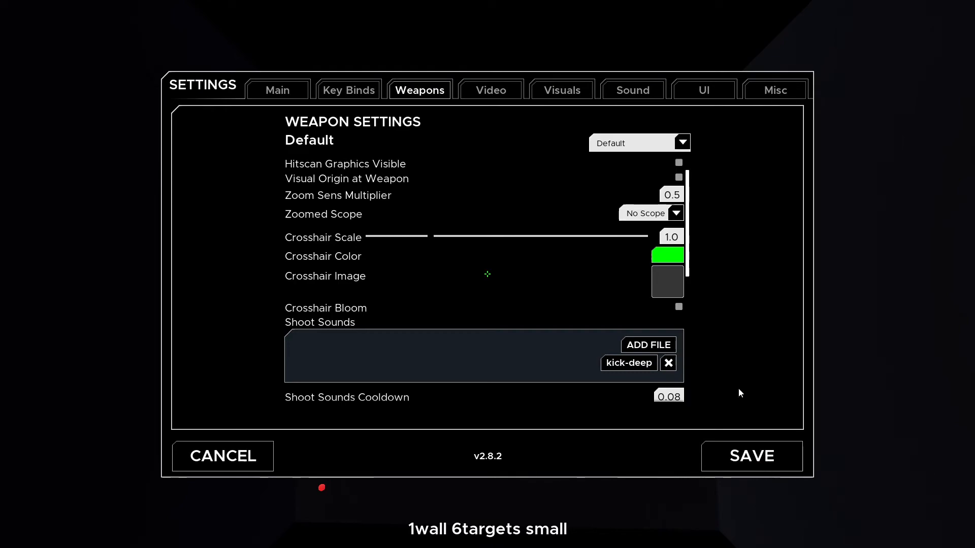
Step: Change the crosshair colour to cyan (00FFFF), then save and leave the settings
left_click(675, 256)
left_click_drag(816, 391, 892, 416)
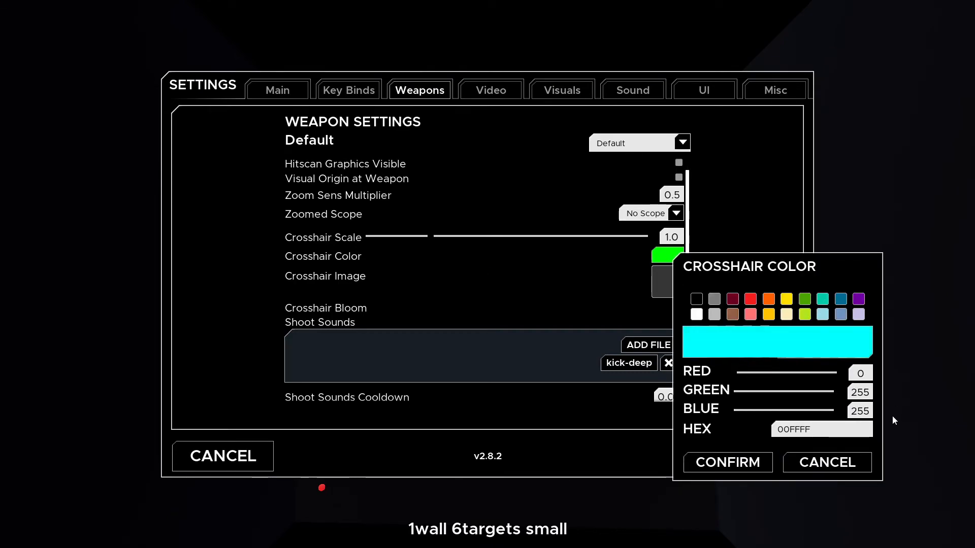
left_click(726, 459)
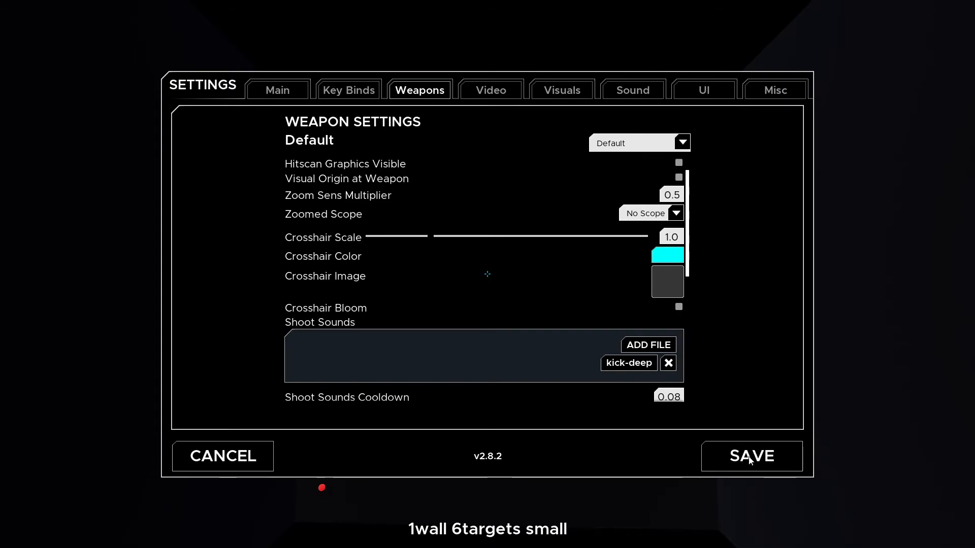
key("Escape")
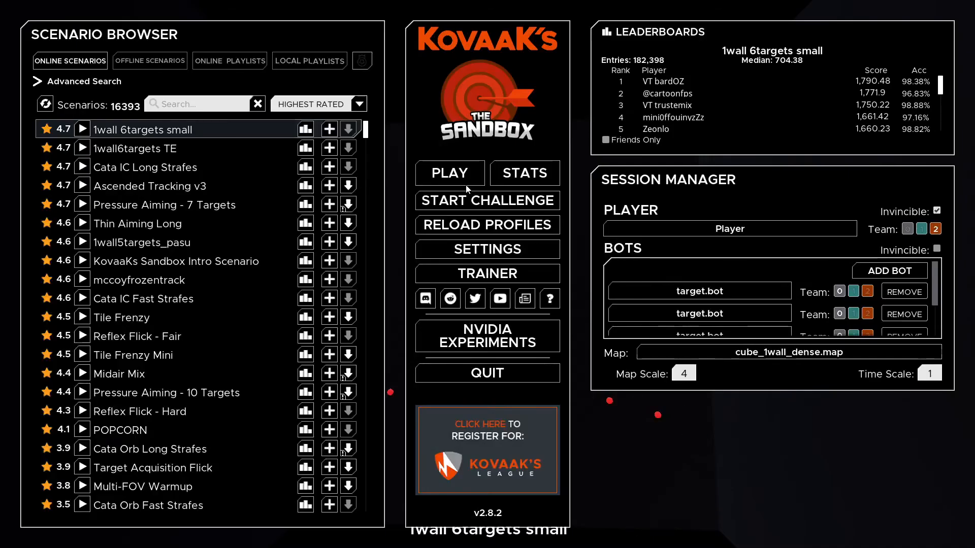
Step: Test the small cyan crosshair by shooting targets in 1wall 6targets small, and return to the game menu
key("Escape")
left_click(488, 274)
left_click(487, 275)
left_click(488, 274)
left_click(488, 274)
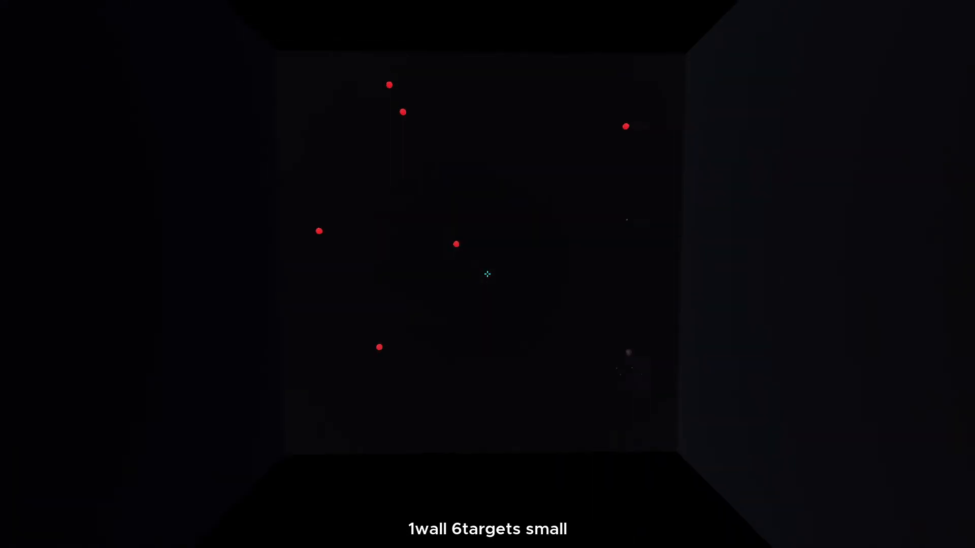
left_click(488, 274)
left_click(487, 274)
left_click(487, 274)
left_click(487, 274)
left_click(487, 274)
left_click(487, 275)
left_click(487, 274)
left_click(487, 274)
left_click(487, 274)
left_click(488, 274)
left_click(487, 274)
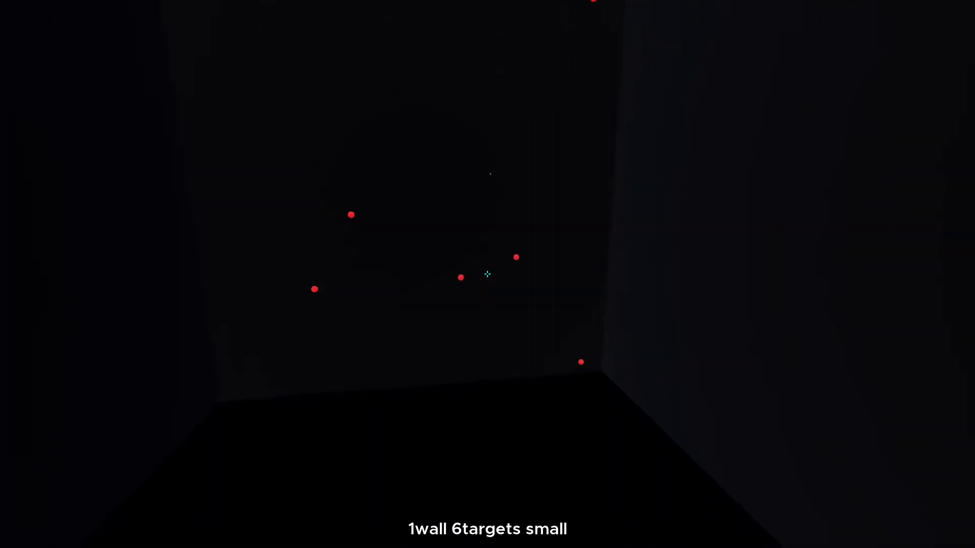
left_click(487, 274)
left_click(487, 275)
left_click(487, 274)
left_click(488, 274)
left_click(487, 274)
left_click(487, 275)
left_click(487, 274)
left_click(487, 275)
left_click(487, 274)
left_click(488, 274)
left_click(488, 274)
left_click(488, 274)
left_click(487, 274)
left_click(487, 274)
left_click(487, 274)
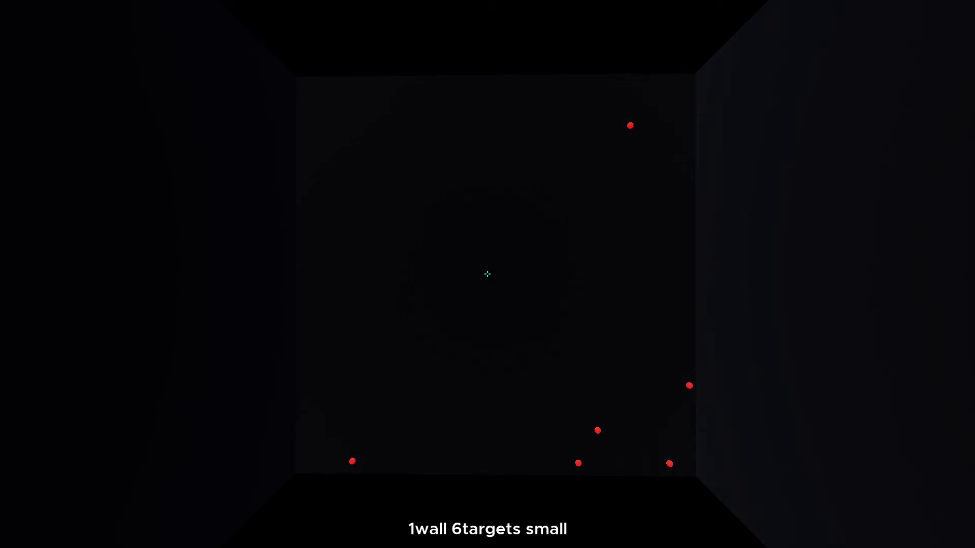
key("Escape")
Step: Switch to Chrome and bring up the Photopea project New Project.psd
key("alt+Tab")
key("alt+Tab")
key("alt+Tab")
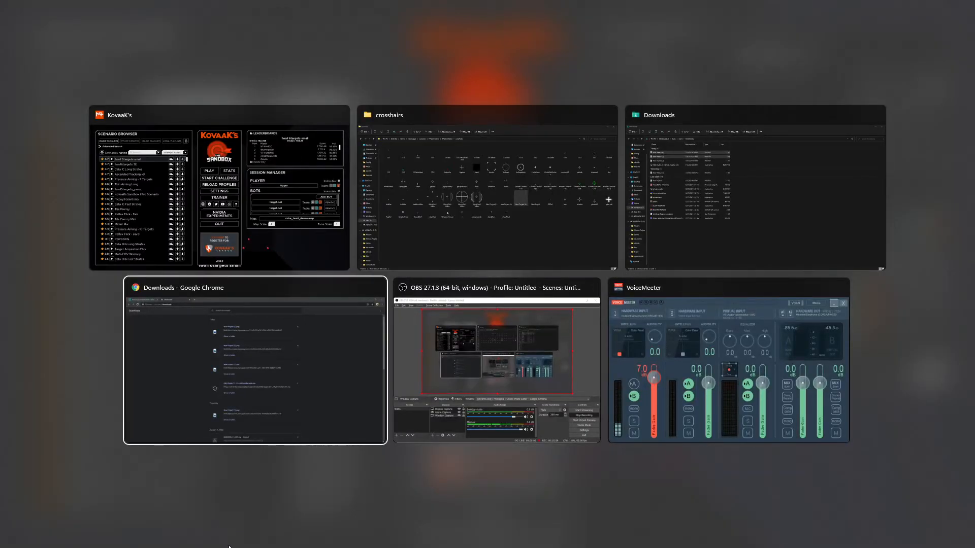
key("alt+Tab")
key("alt+Tab")
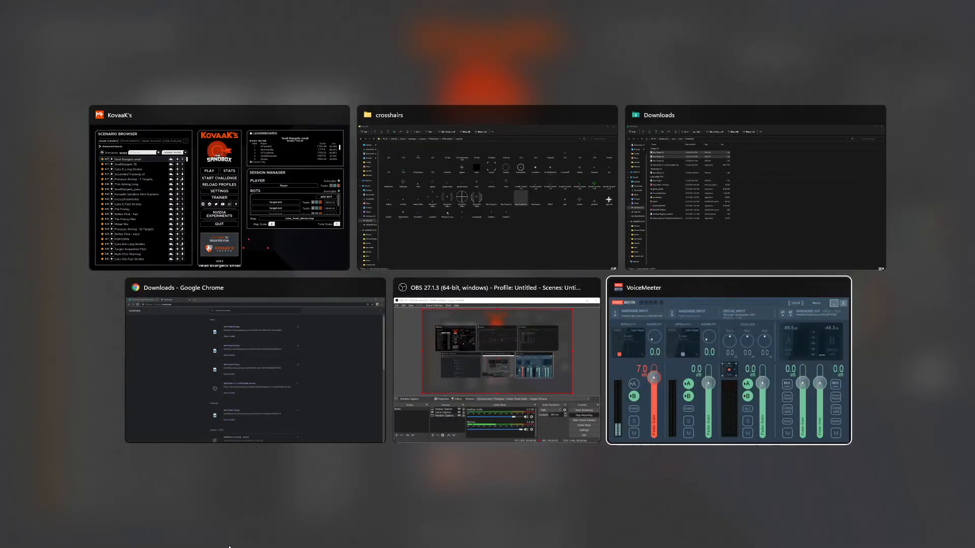
key("alt+Tab")
key("alt+Tab")
key("alt+Tab")
key("alt+Tab")
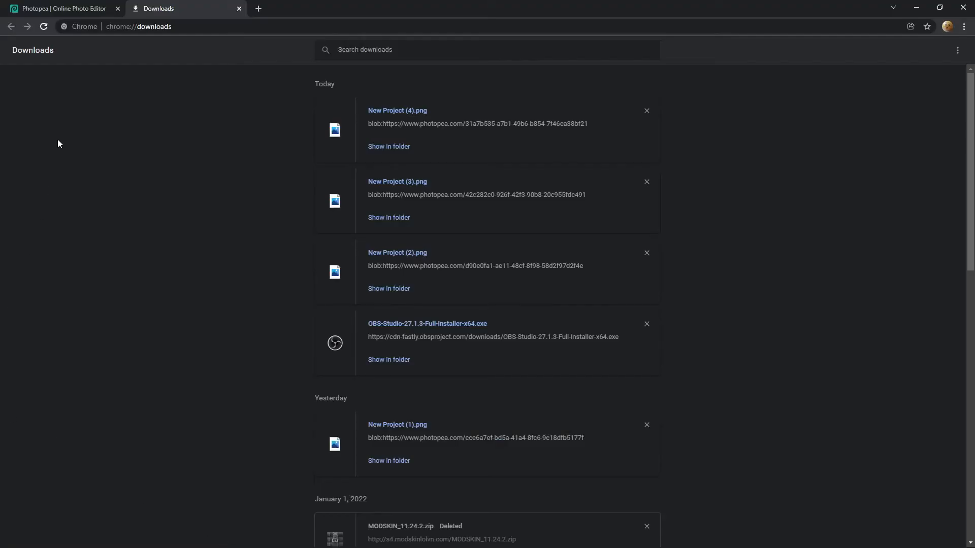
left_click(65, 7)
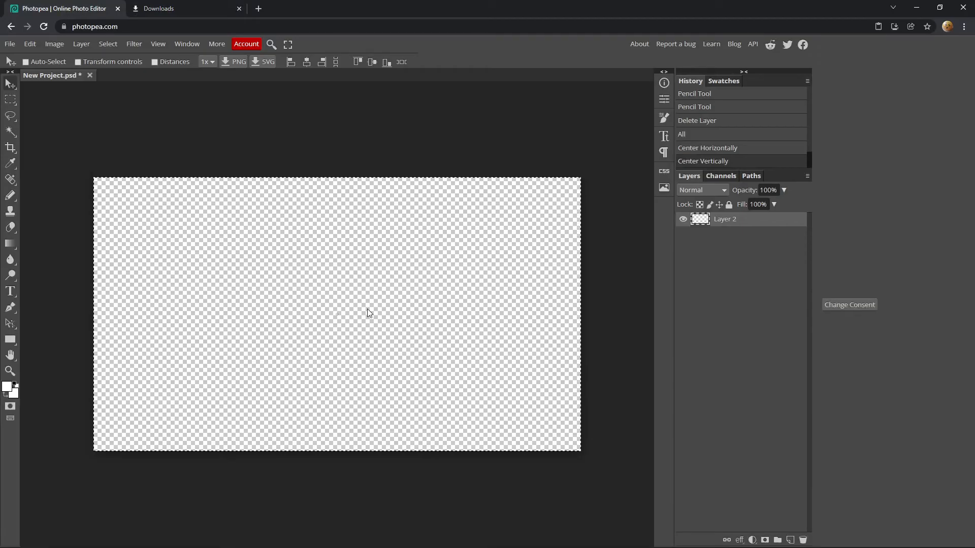
Step: Move the white crosshair on Layer 2 a short distance up and to the left on the canvas
left_click(13, 371)
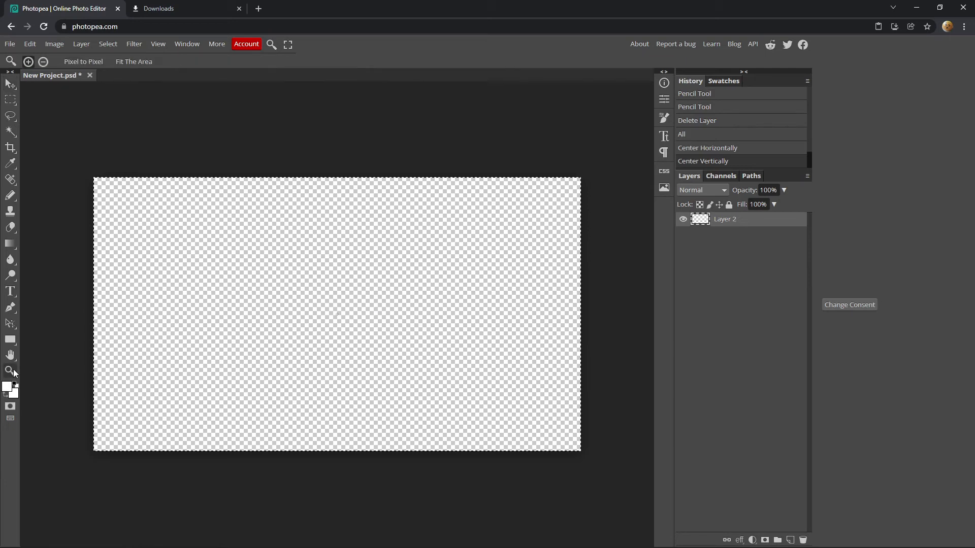
left_click(351, 353)
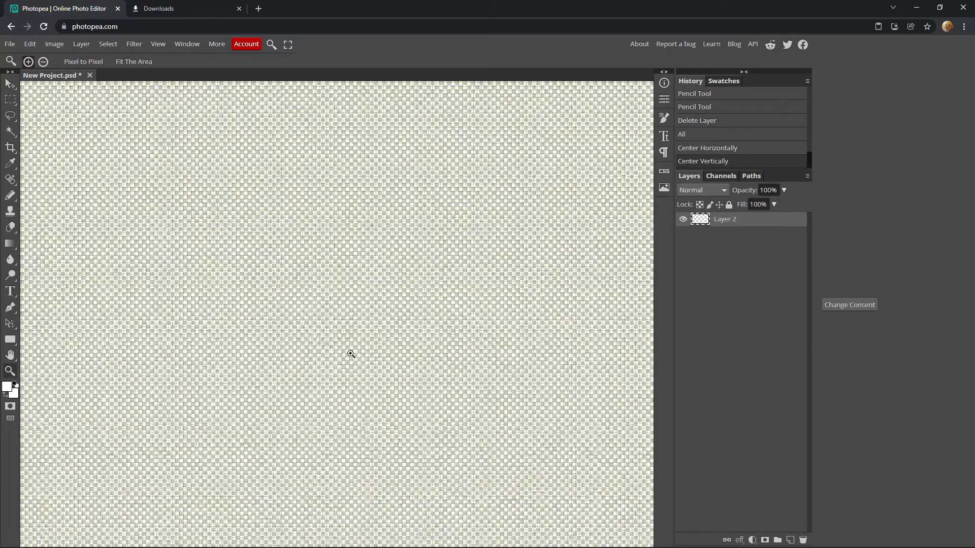
left_click(351, 354)
left_click(350, 354)
left_click(351, 353)
left_click(8, 84)
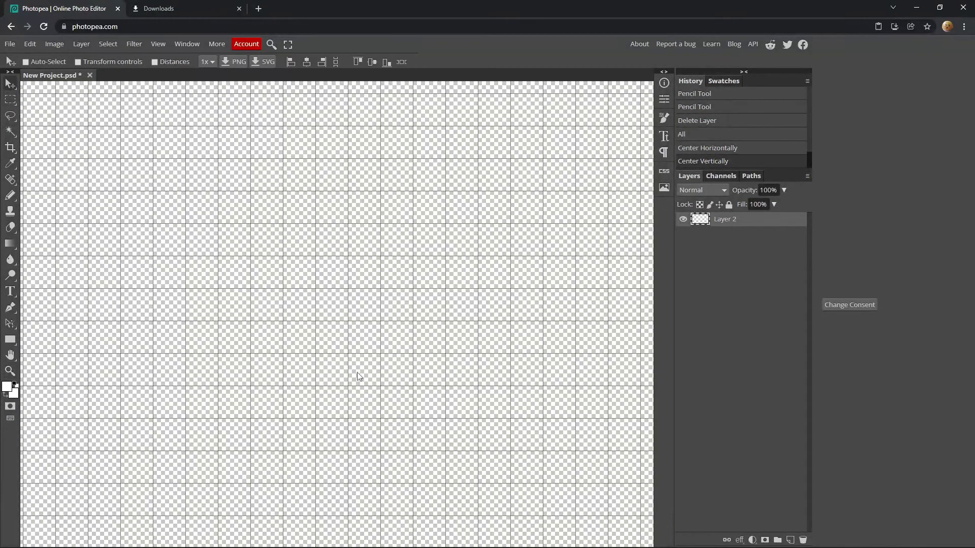
left_click_drag(396, 423, 375, 404)
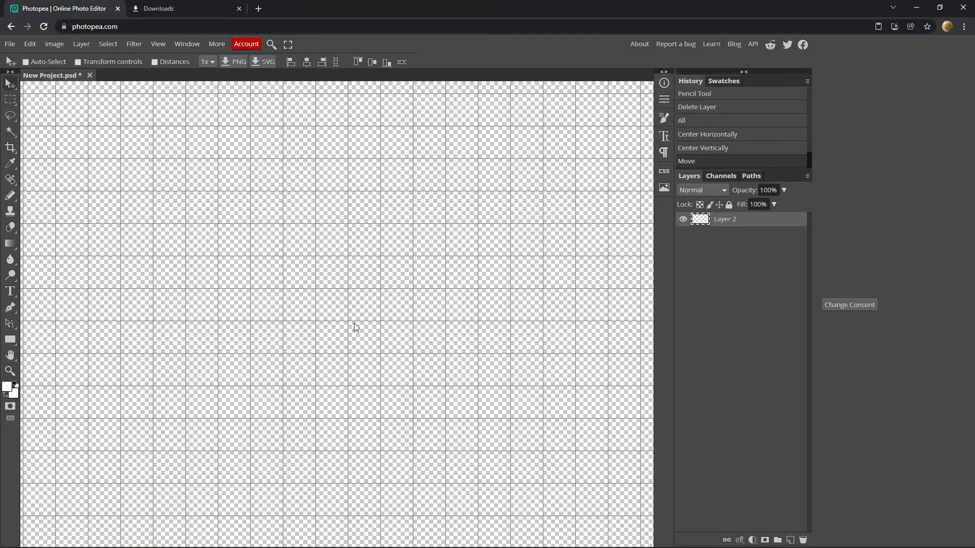
left_click_drag(374, 304, 305, 296)
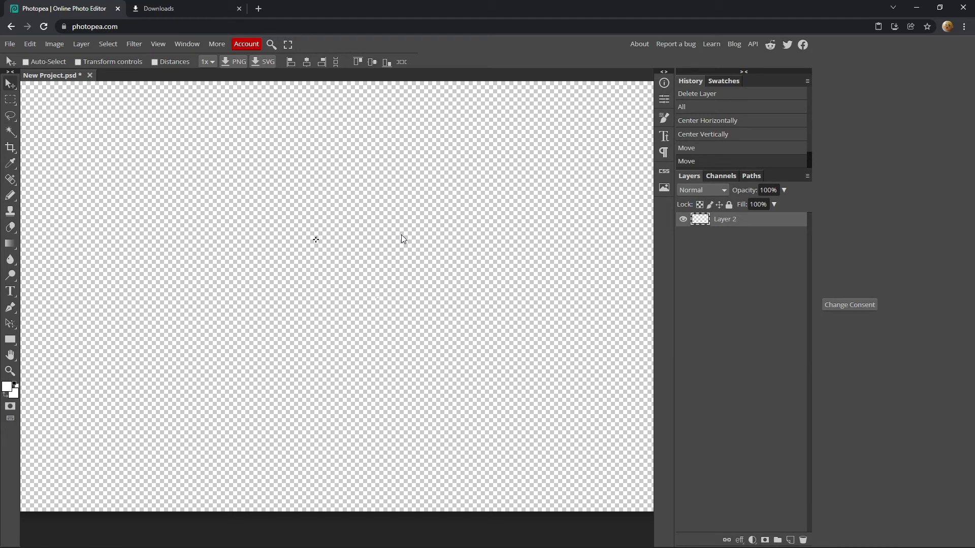
Step: Set the foreground colour to black (000000) and try to pencil outline pixels beside the crosshair's upper arm
key("ctrl+plus")
key("ctrl+plus")
key("ctrl+plus")
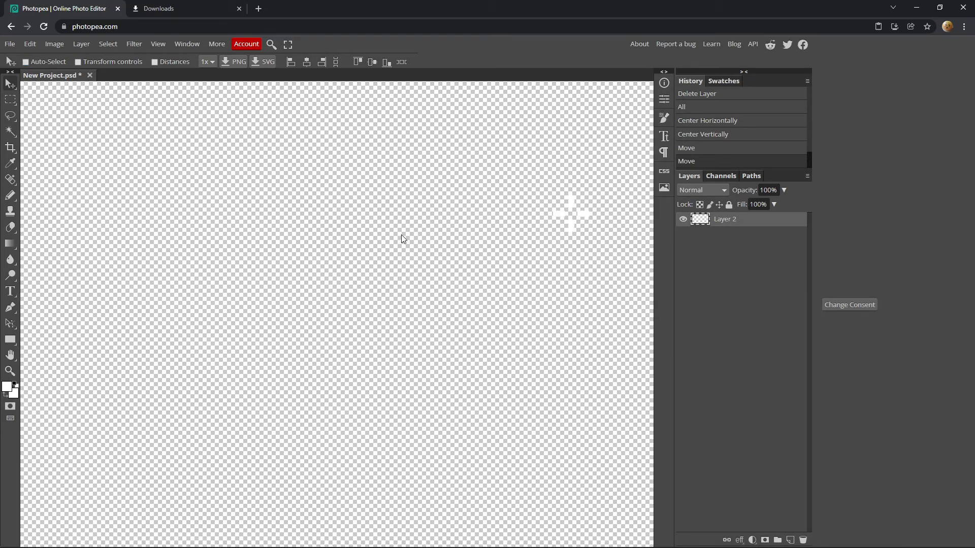
left_click_drag(402, 238, 262, 348)
key("ctrl+apostrophe")
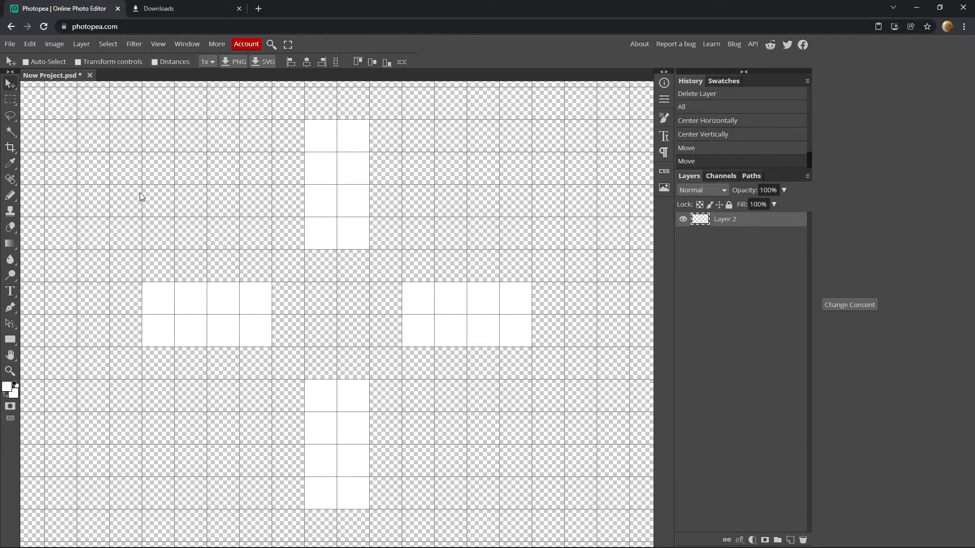
key("b")
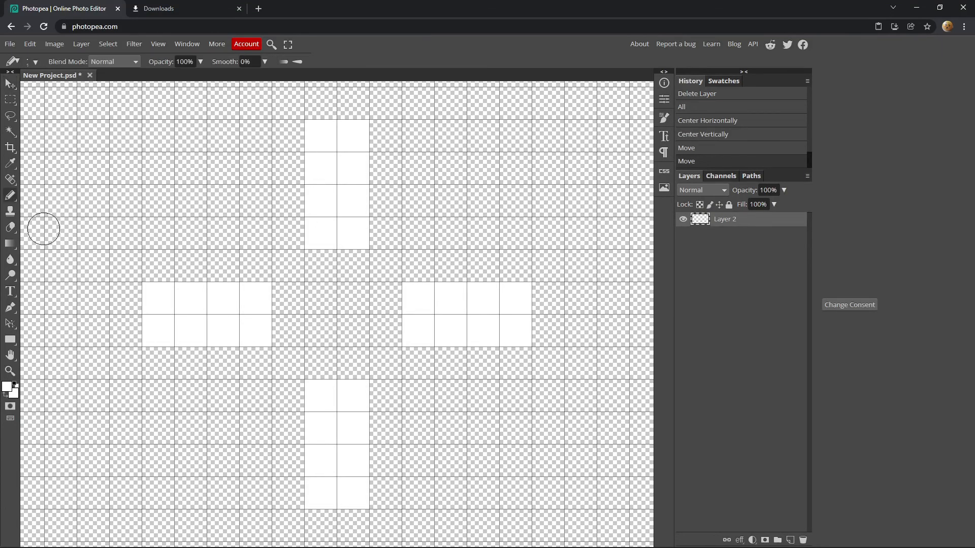
left_click(9, 390)
left_click_drag(99, 249, 29, 275)
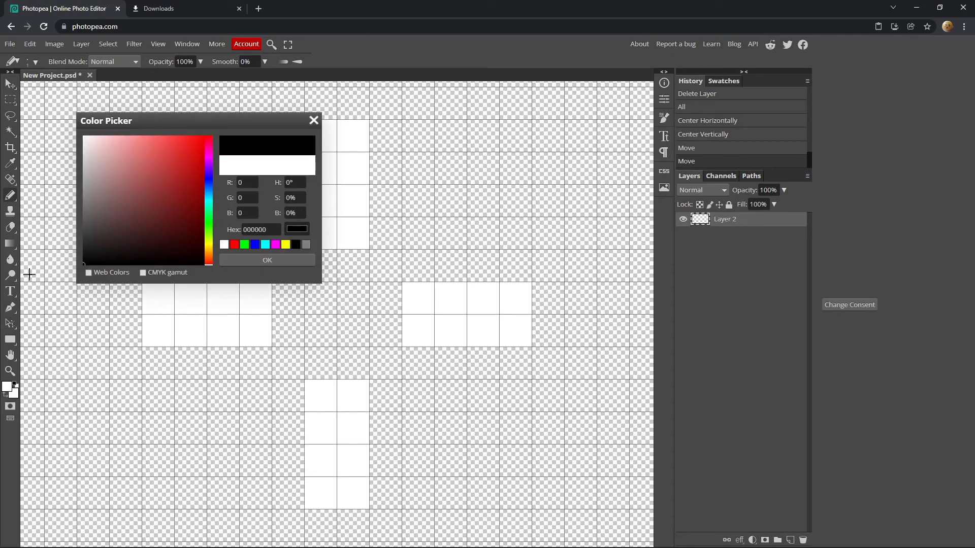
left_click(303, 262)
left_click(296, 113)
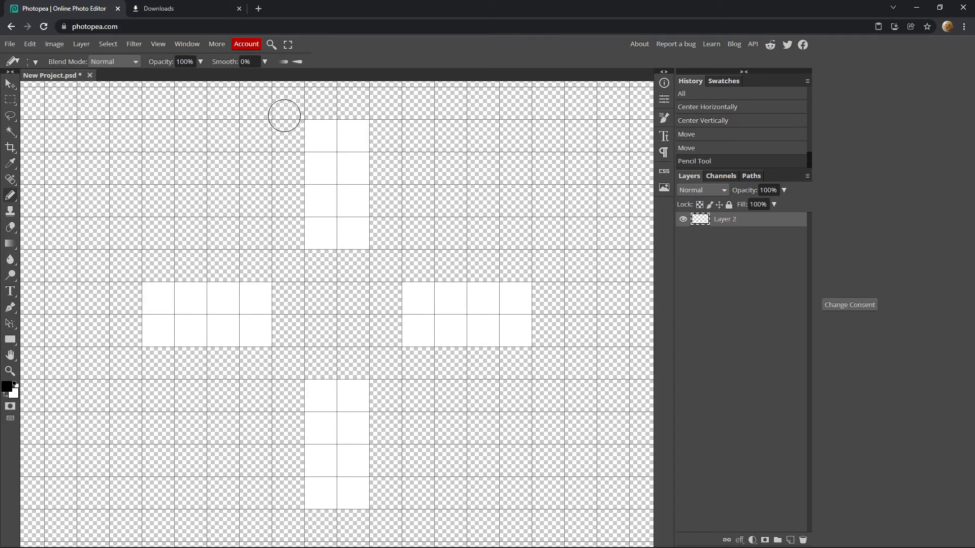
left_click(284, 160)
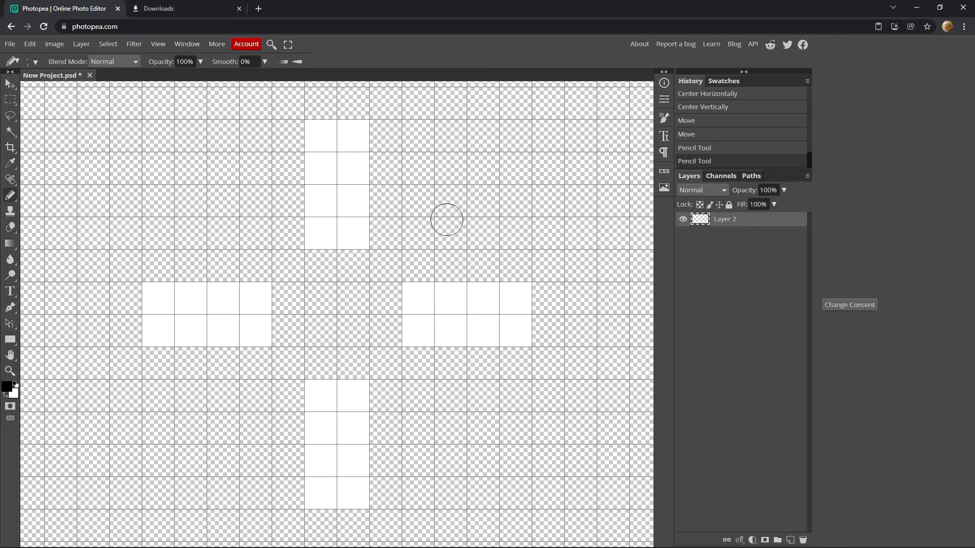
right_click(12, 196)
left_click(37, 196)
right_click(3, 194)
left_click(40, 205)
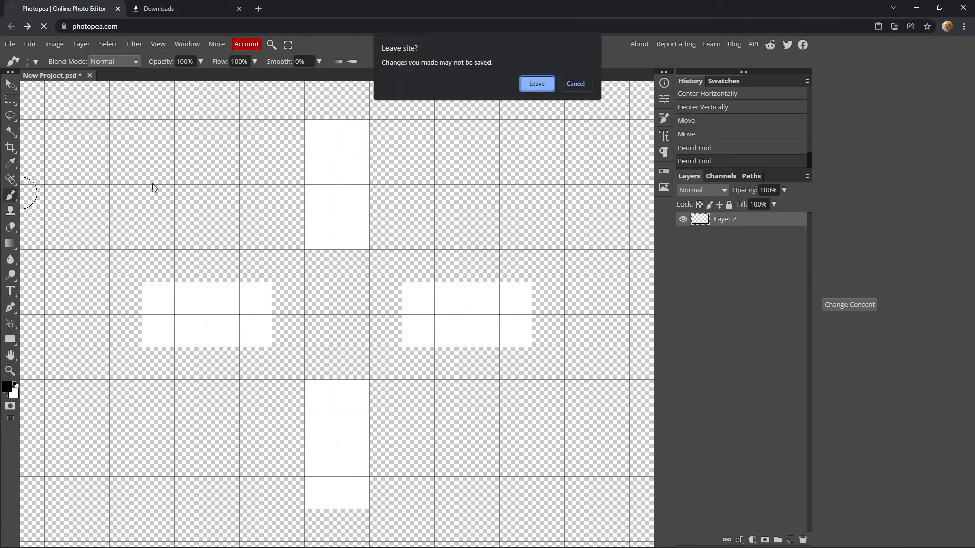
left_click(572, 77)
right_click(114, 188)
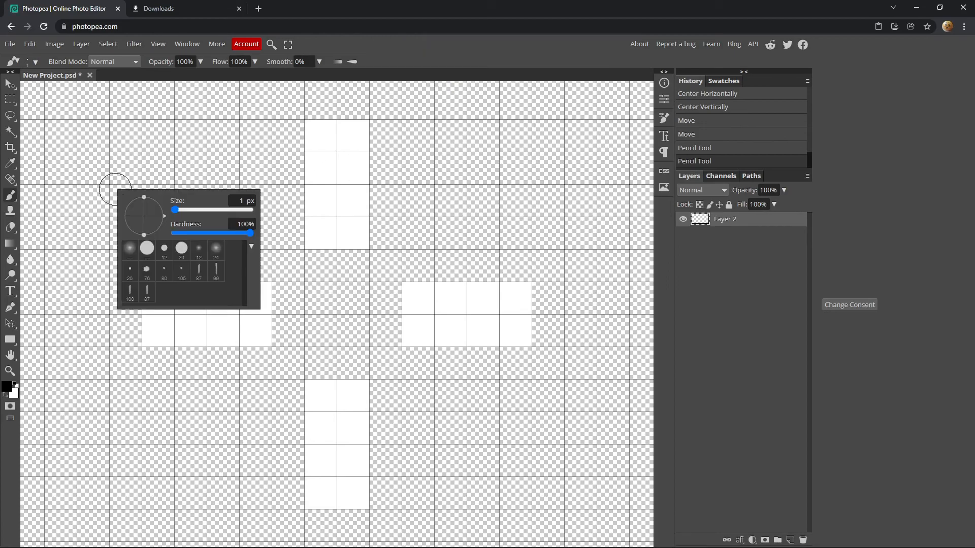
right_click(2, 198)
left_click(10, 193)
Step: Reselect the Pencil tool and try again to draw black pixels left of the upper arm on Layer 2
right_click(12, 197)
left_click(66, 212)
left_click(284, 219)
left_click(285, 220)
left_click(300, 230)
Step: Add a new layer above Layer 2 and try to pencil black pixels beside the upper arm on it
left_click(790, 539)
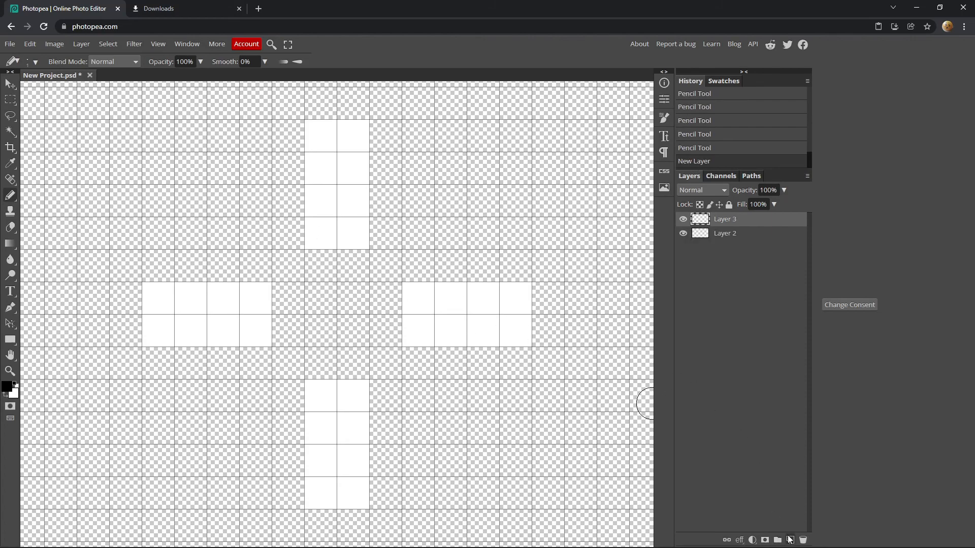
left_click(287, 232)
left_click(275, 186)
Step: Pick black (000000) as the foreground colour again and try pencilling pixels around and on the upper arm on Layer 3
left_click(10, 388)
left_click_drag(100, 224, 46, 303)
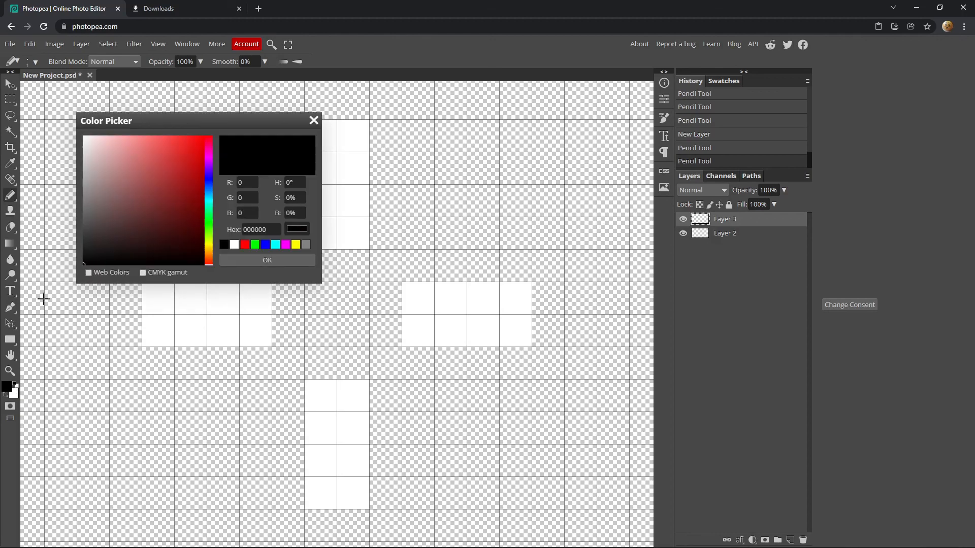
left_click(267, 260)
left_click(251, 219)
left_click(293, 211)
left_click(364, 220)
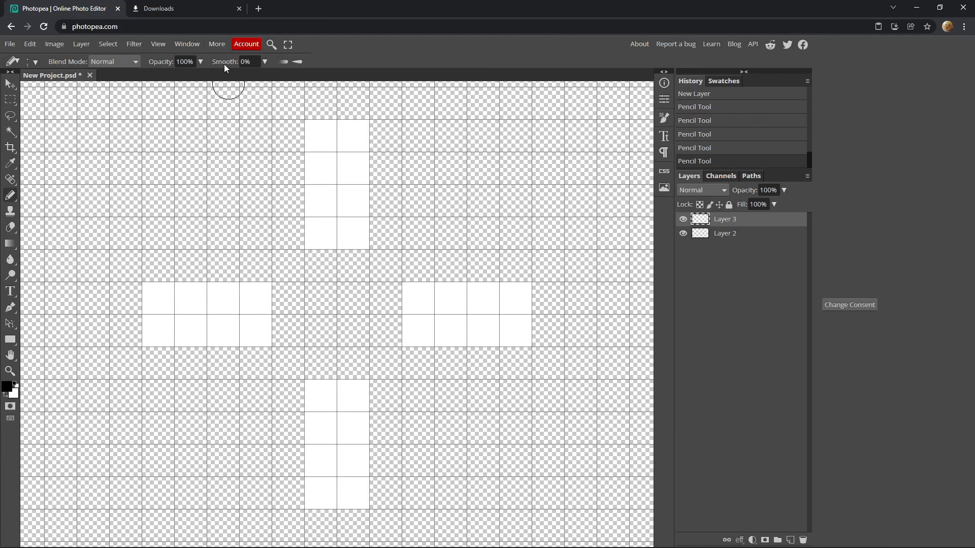